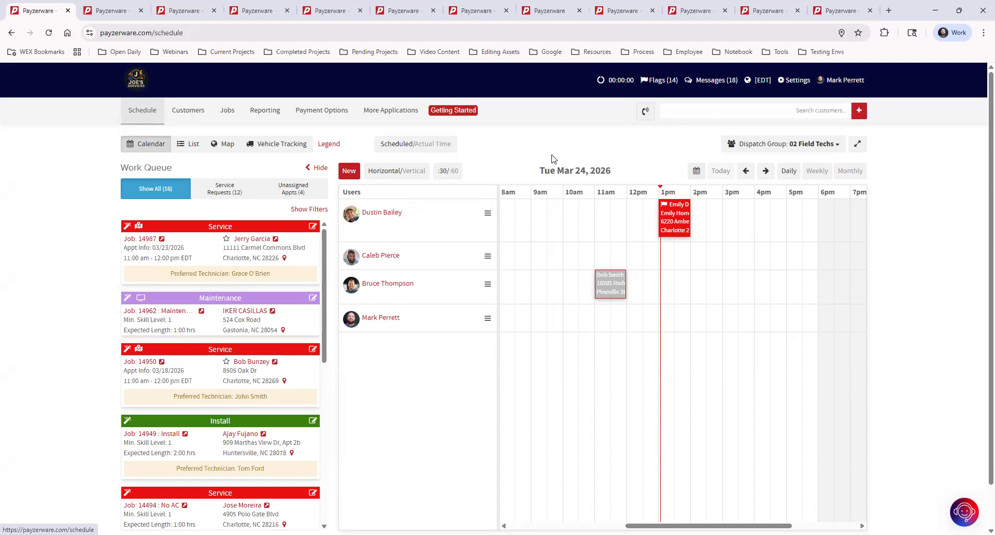
Step: Start a new Customer Appointment and pick the searched customer from the suggestions
left_click(349, 172)
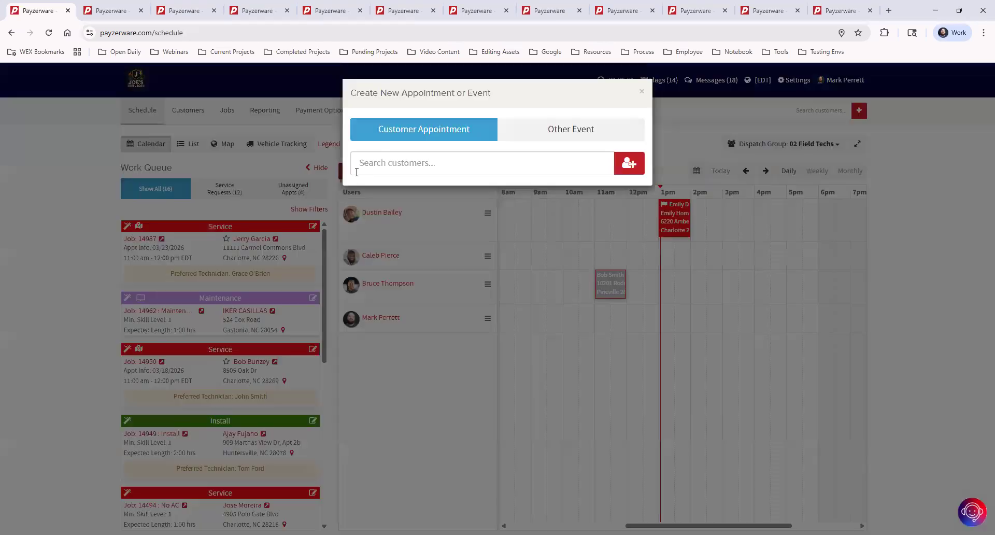
left_click(372, 164)
type("justi9n")
key("BackSpace")
key("BackSpace")
key("BackSpace")
type("in")
left_click(442, 197)
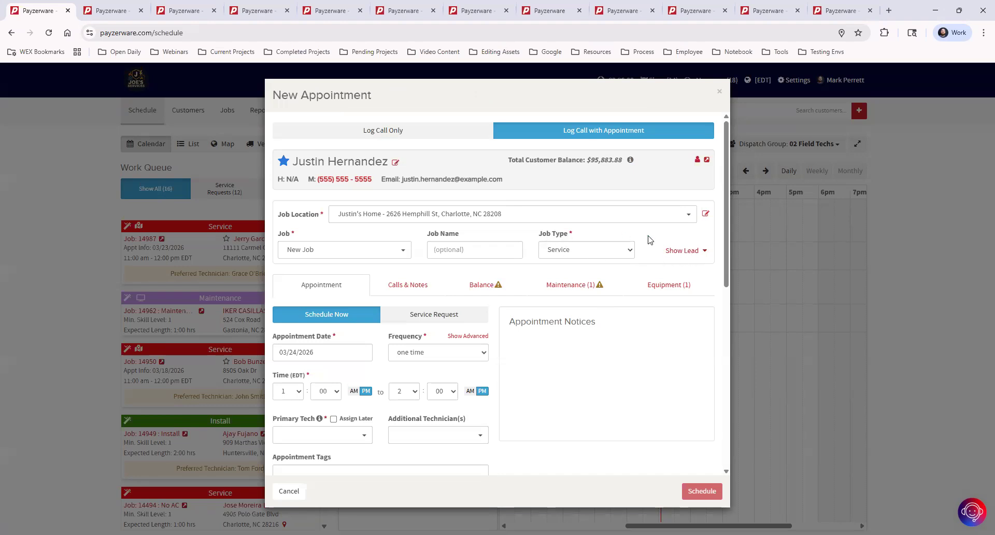
Step: Show the lead fields and browse the Lead Source dropdown options, then check the marketing settings page
left_click(677, 253)
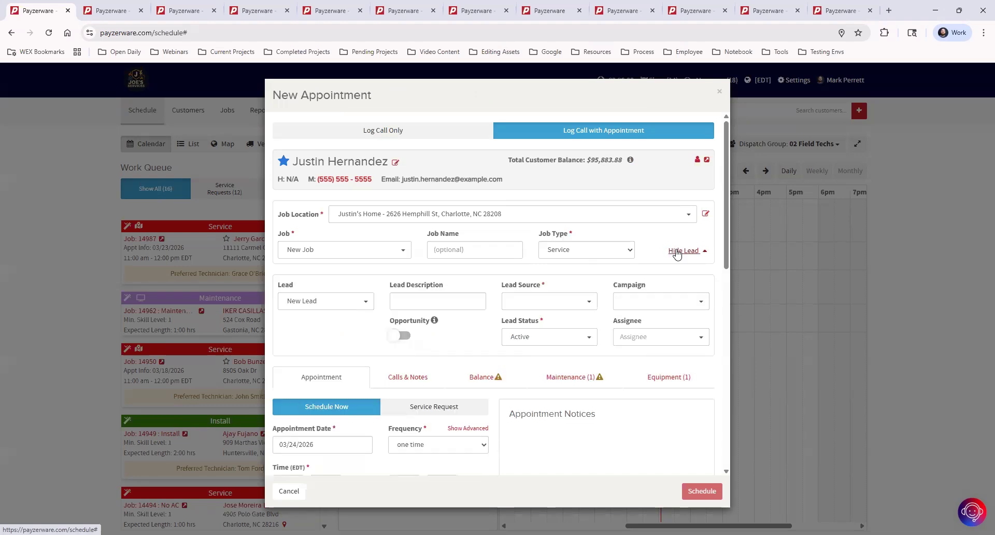
left_click(529, 302)
scroll(556, 352, "down", 2)
scroll(556, 392, "down", 2)
scroll(558, 380, "up", 4)
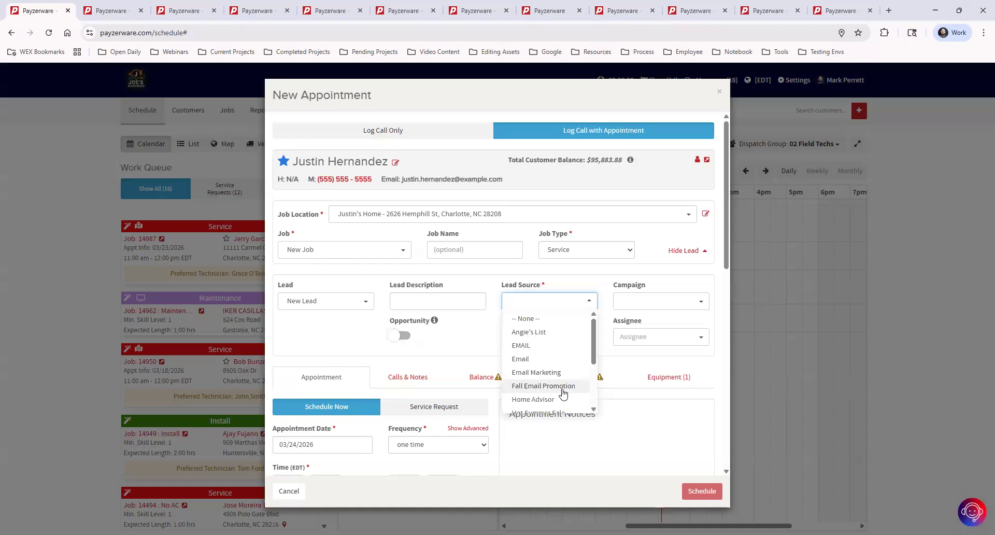
left_click(110, 11)
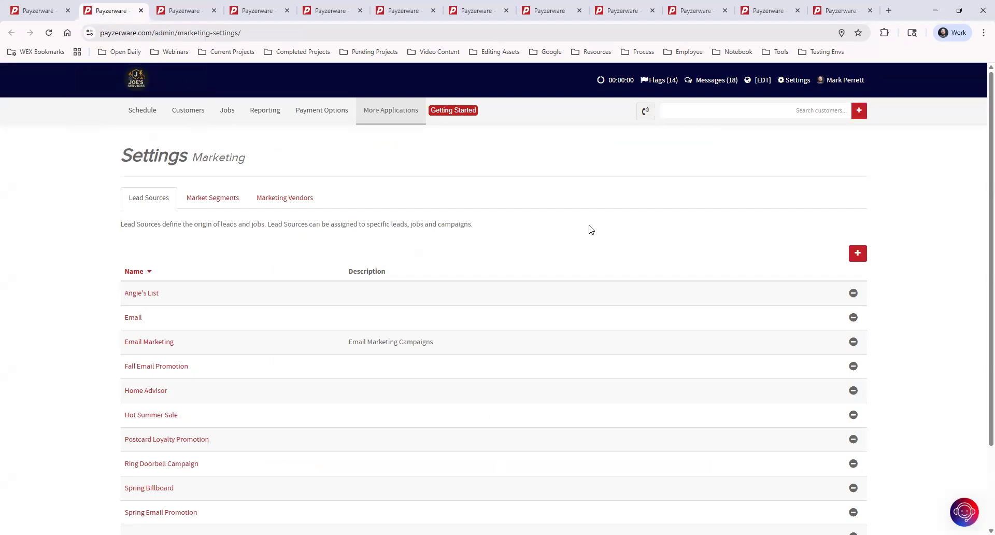
left_click(797, 83)
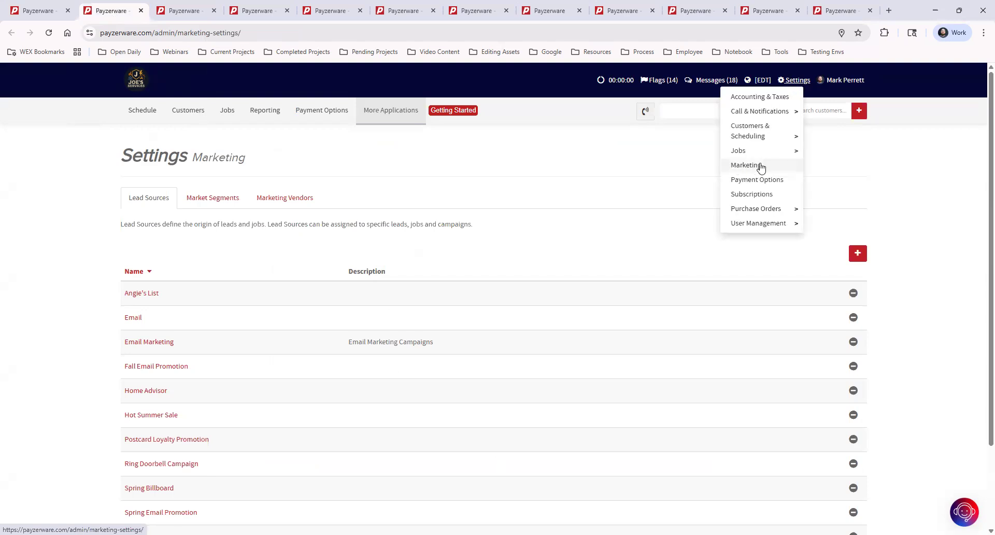
left_click(535, 211)
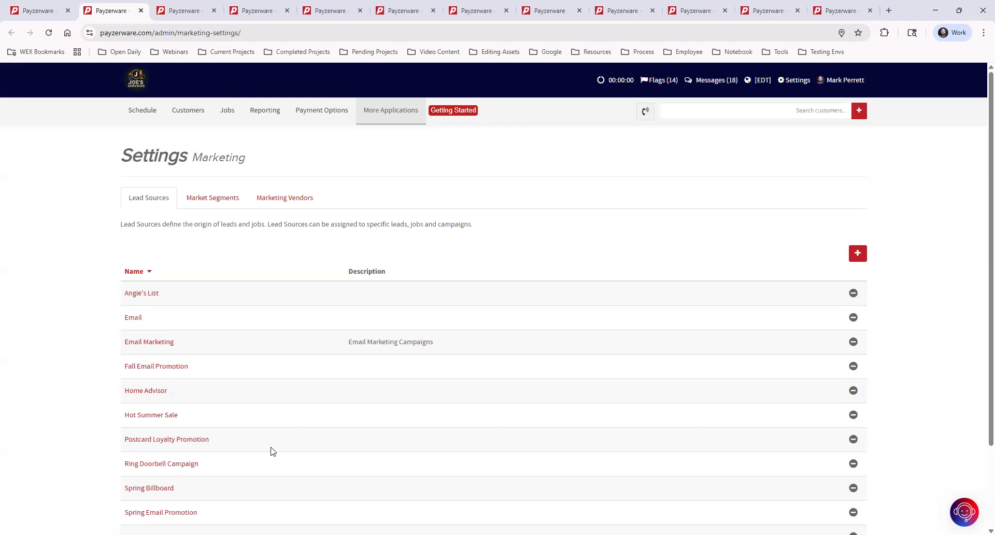
scroll(273, 451, "down", 1)
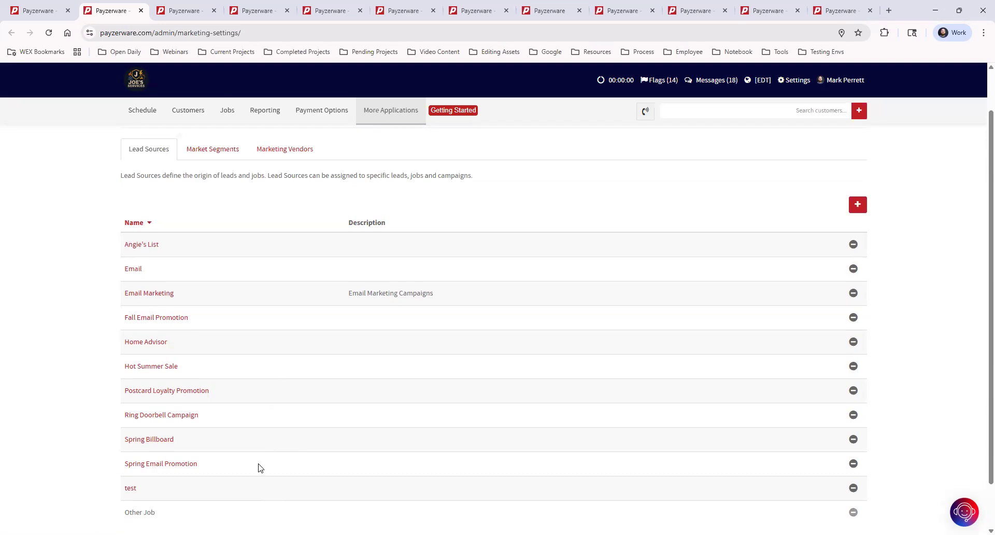
scroll(260, 468, "up", 1)
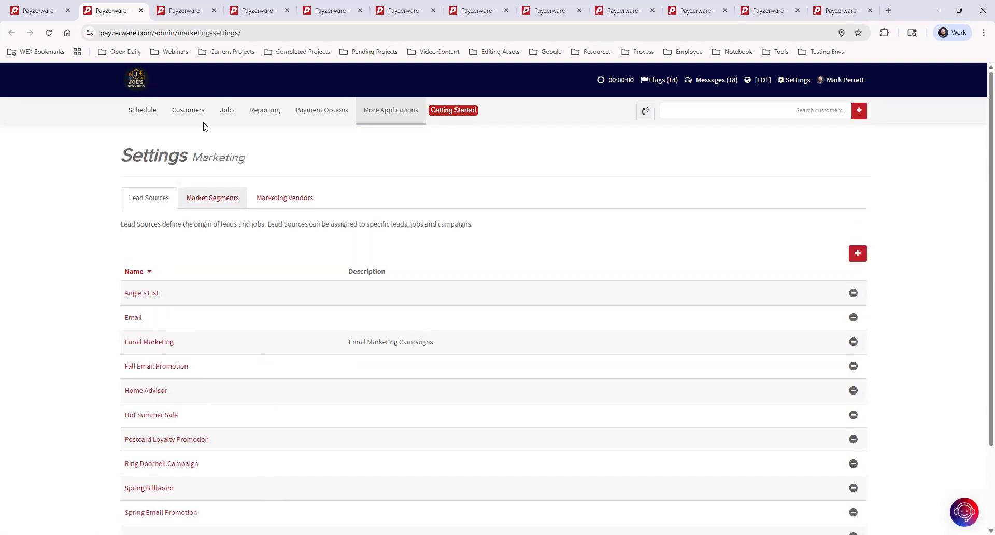
left_click(30, 10)
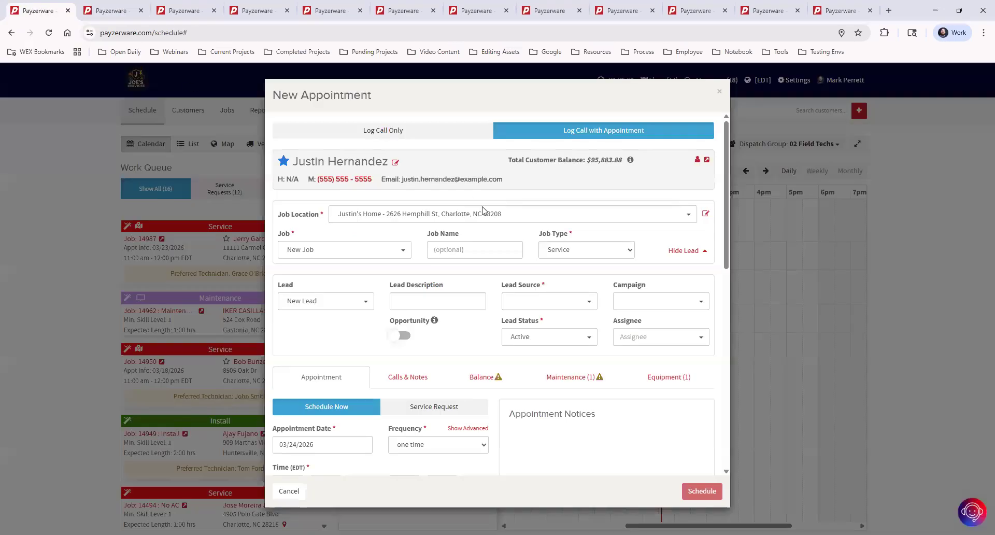
Step: Pick Email Marketing from the Lead Source dropdown list
left_click(529, 304)
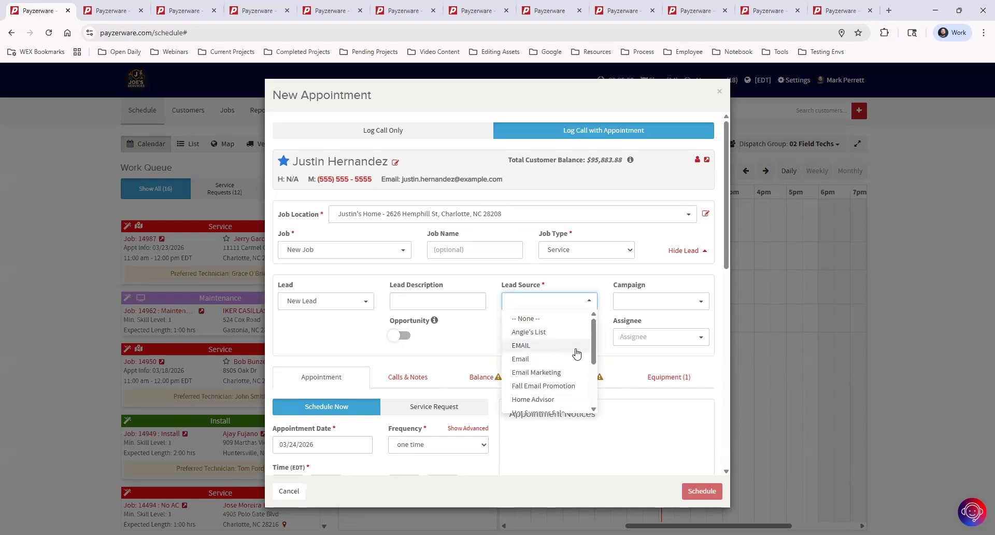
scroll(555, 356, "down", 2)
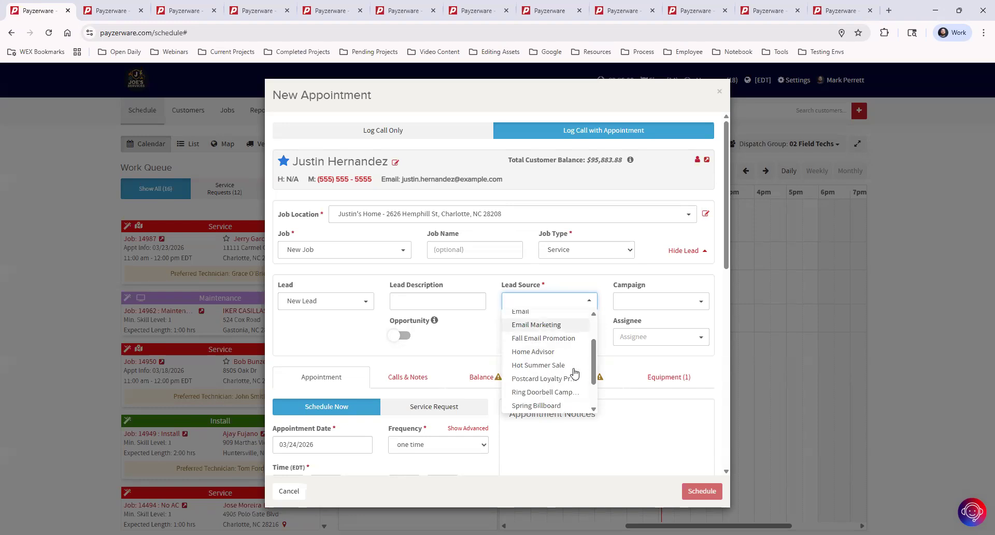
scroll(551, 387, "down", 3)
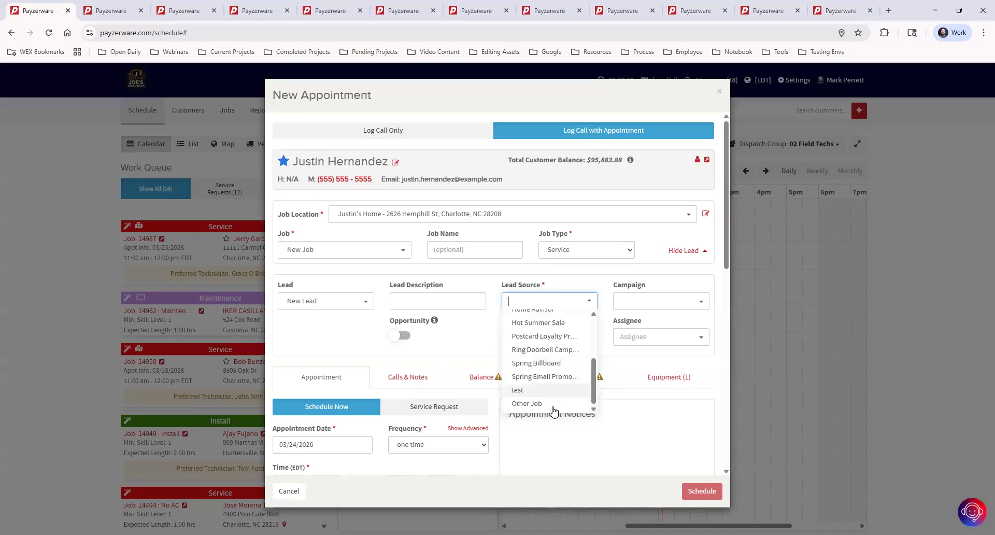
scroll(550, 387, "down", 1)
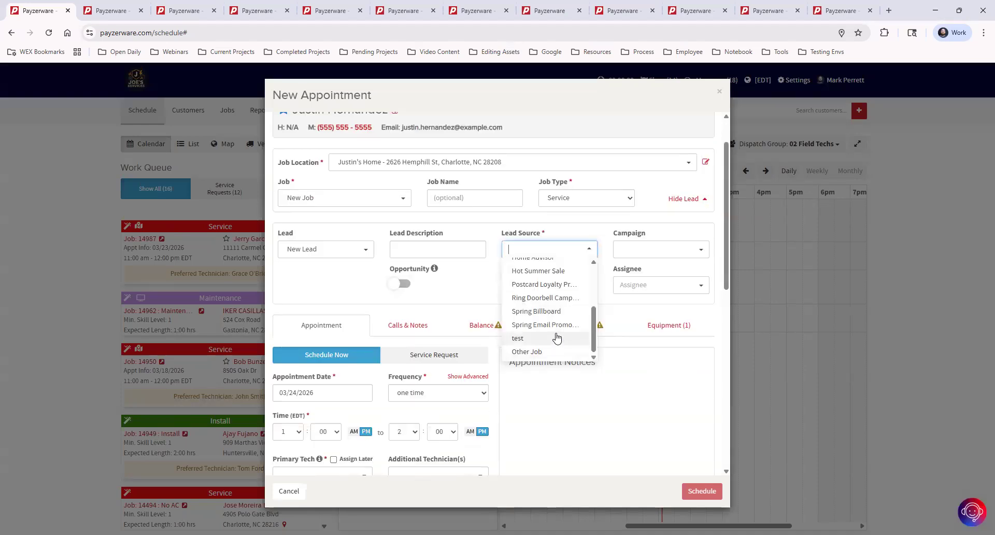
scroll(556, 321, "up", 2)
scroll(557, 321, "up", 2)
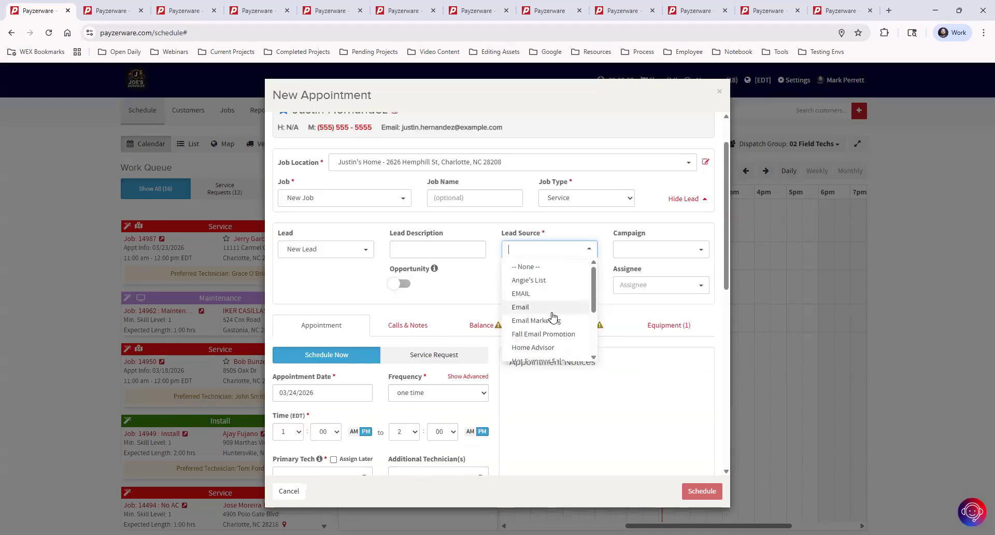
scroll(553, 317, "up", 1)
scroll(559, 351, "down", 2)
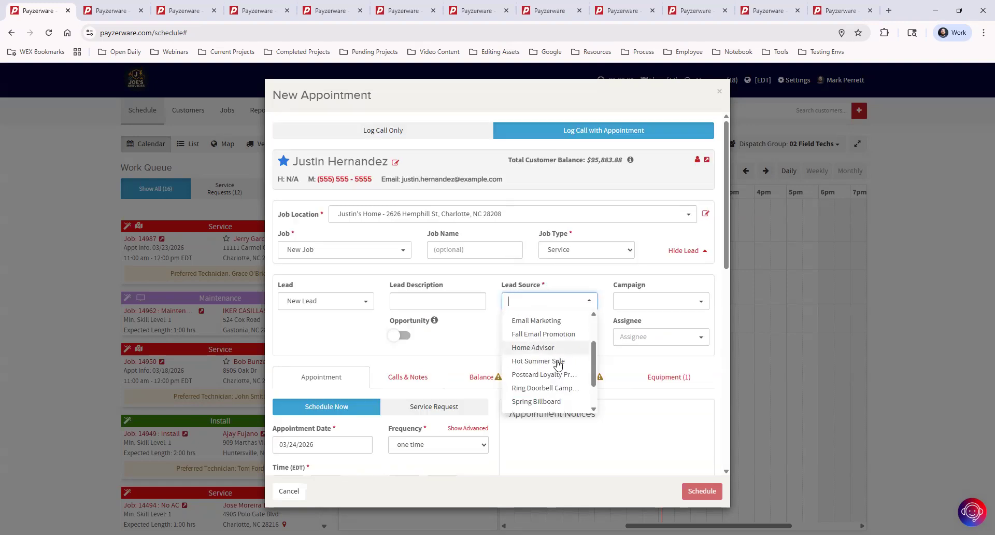
scroll(559, 358, "down", 2)
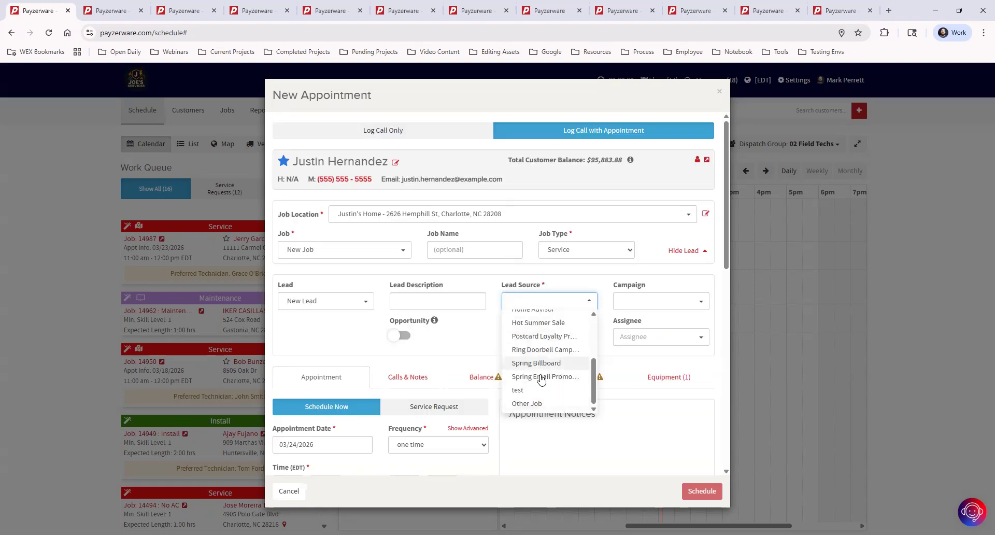
scroll(552, 394, "up", 1)
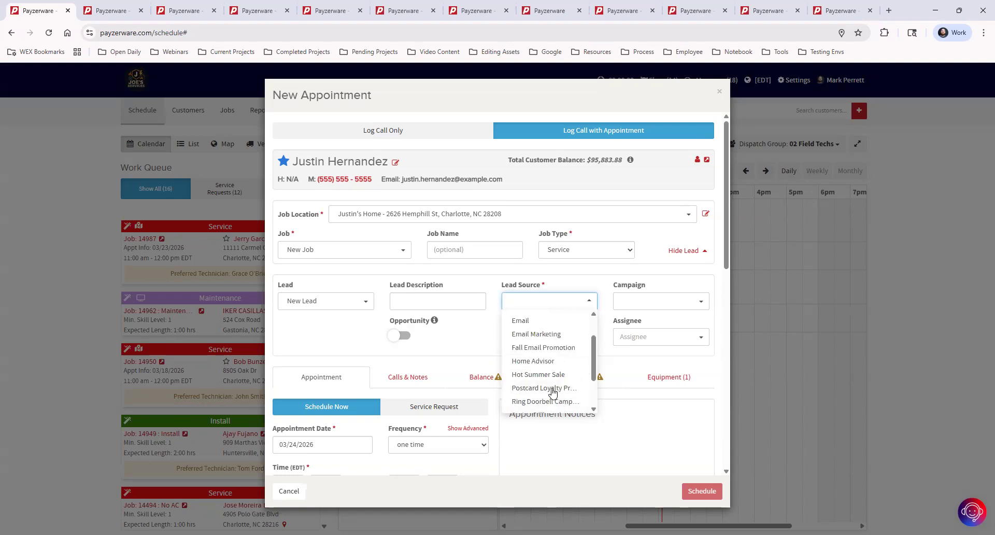
left_click(554, 335)
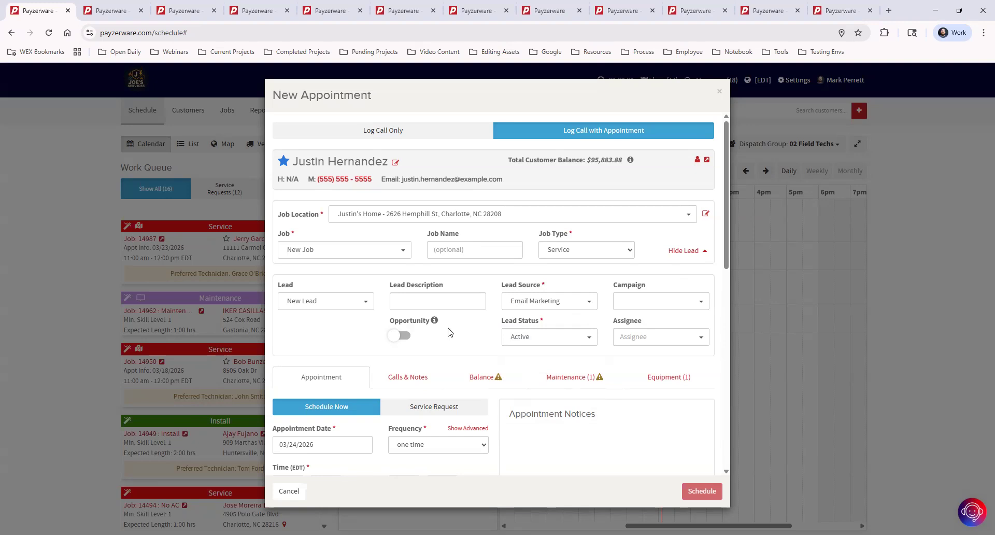
Step: Turn on the Opportunity toggle and go back to the Marketing settings Lead Sources list
mouse_move(436, 322)
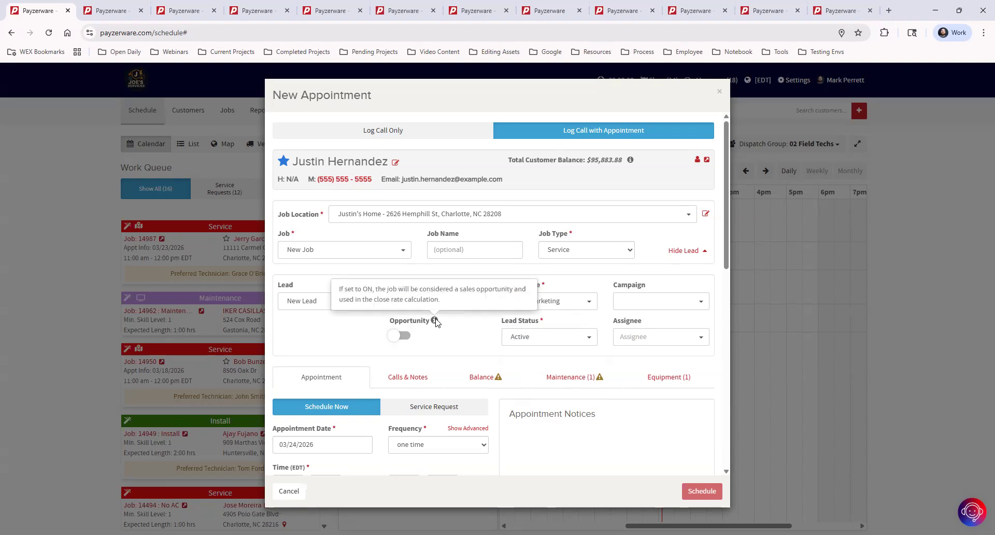
left_click(407, 337)
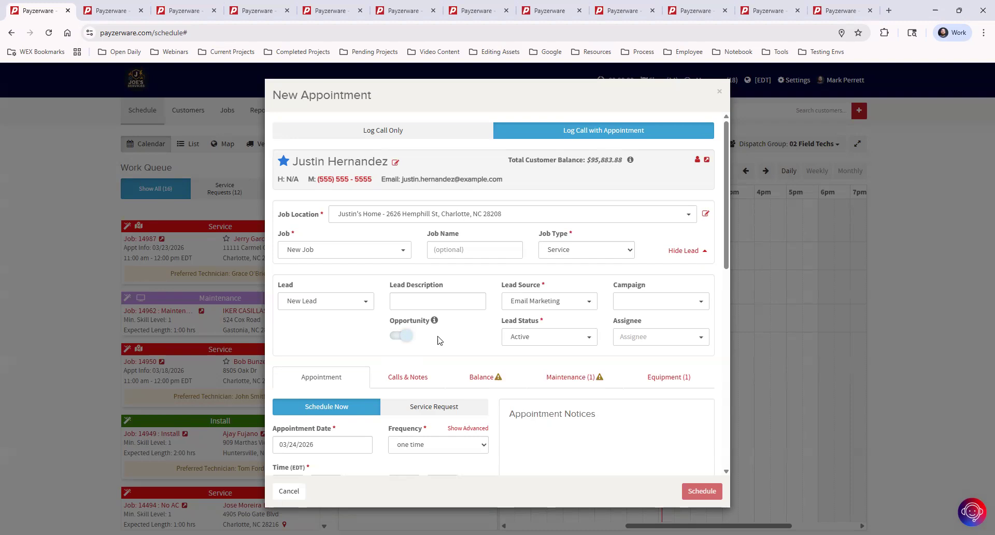
left_click(92, 11)
Step: Open the original Proposals report for 2026-03-01 to 2026-03-24 from Reporting
mouse_move(294, 110)
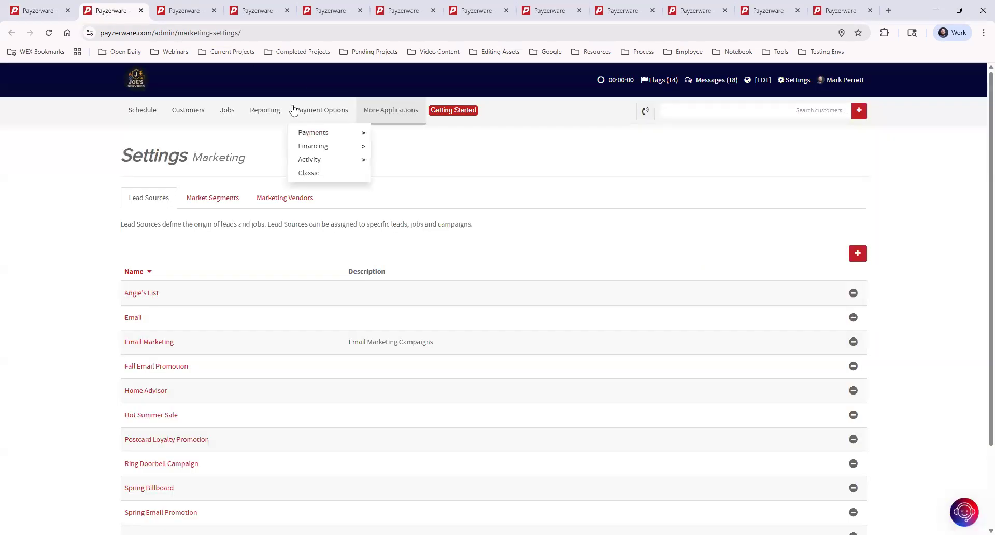
left_click(263, 111)
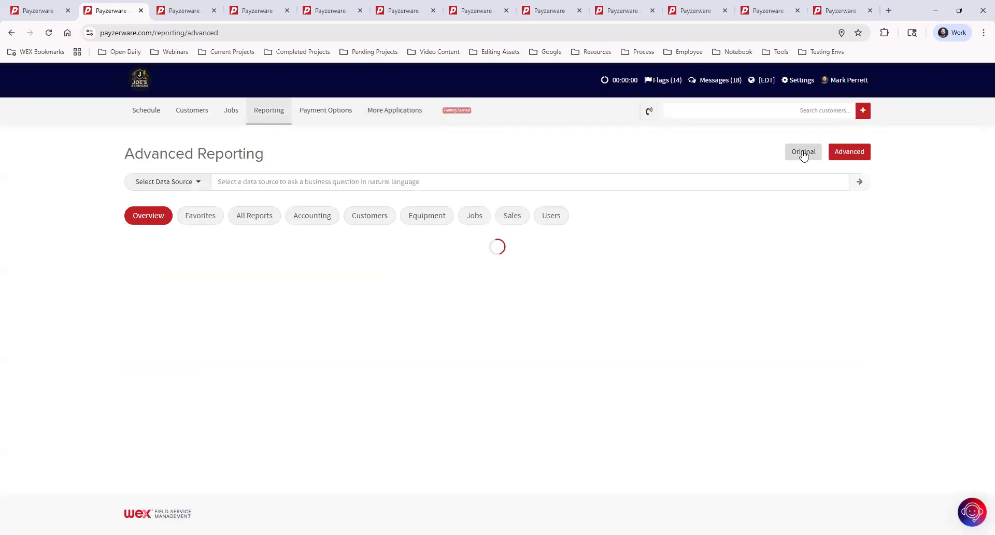
left_click(803, 151)
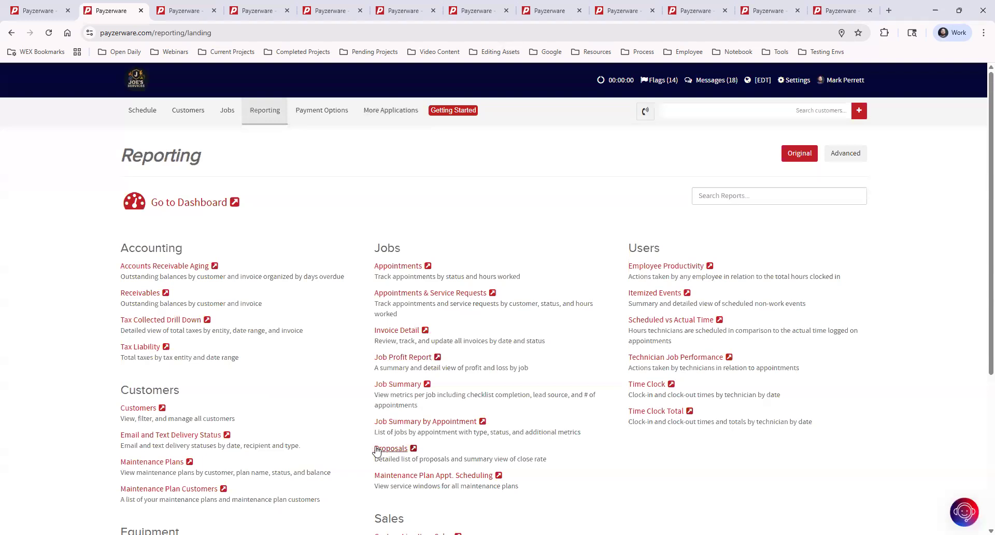
left_click(394, 452)
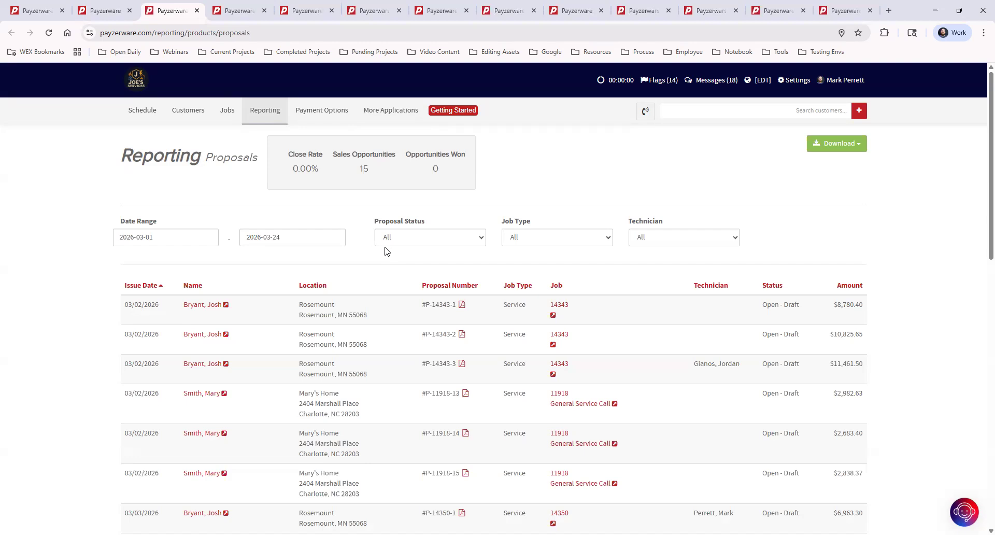
left_click(106, 11)
left_click(40, 11)
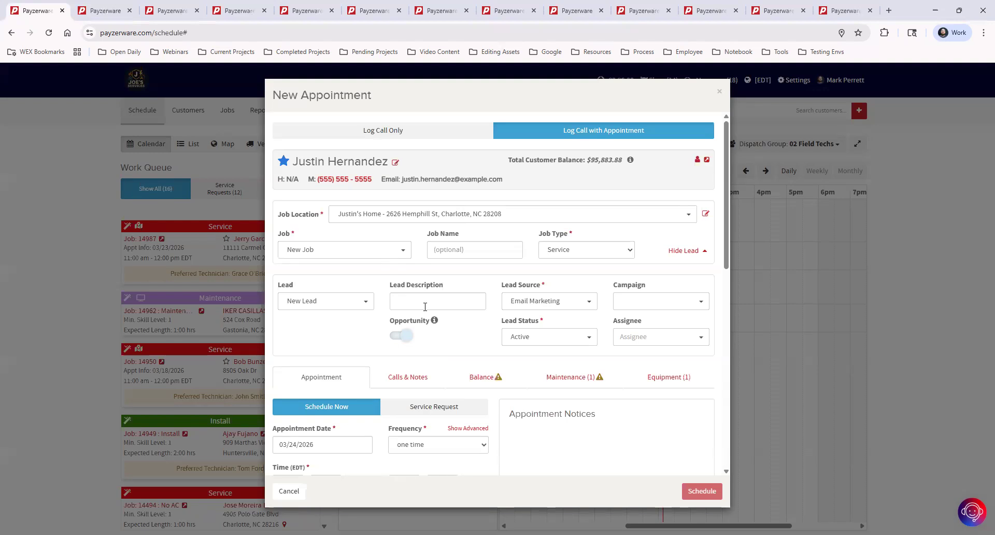
Step: Inspect the 0.00% close rate figure on the Proposals report
left_click(104, 11)
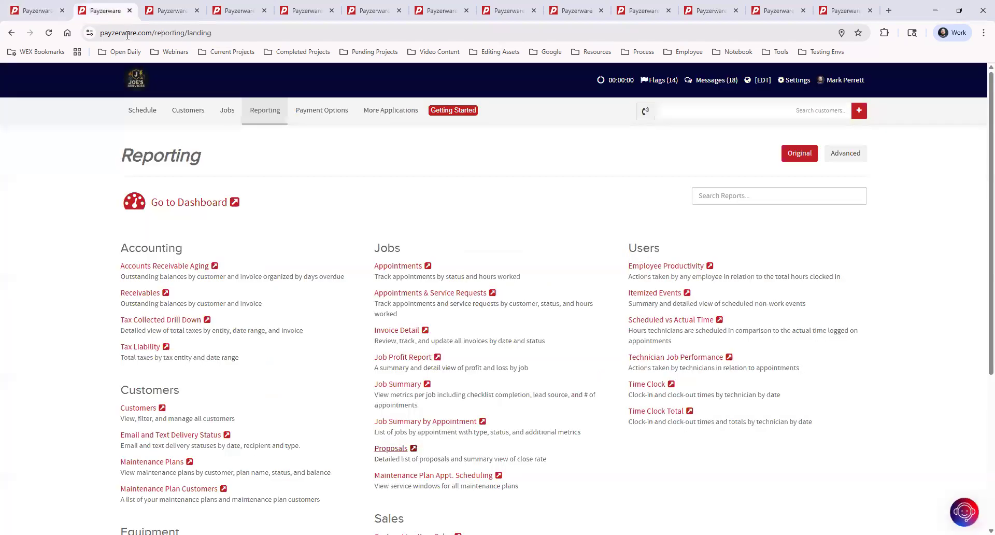
left_click(165, 10)
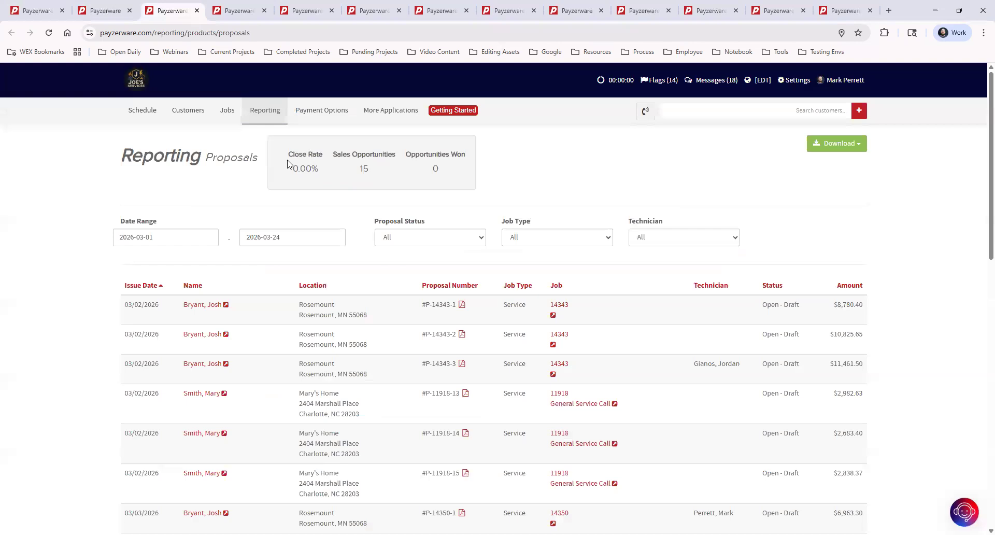
left_click_drag(291, 169, 500, 153)
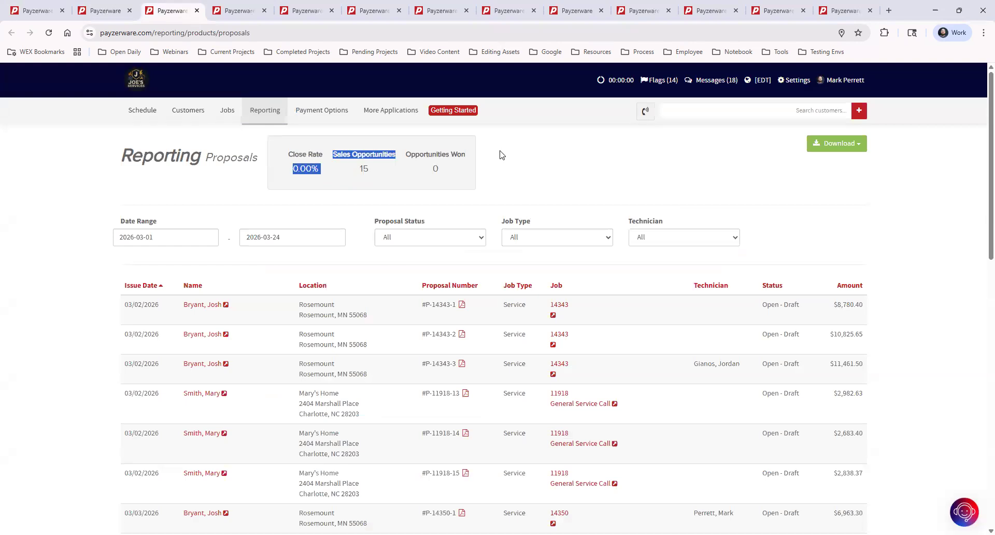
left_click(530, 155)
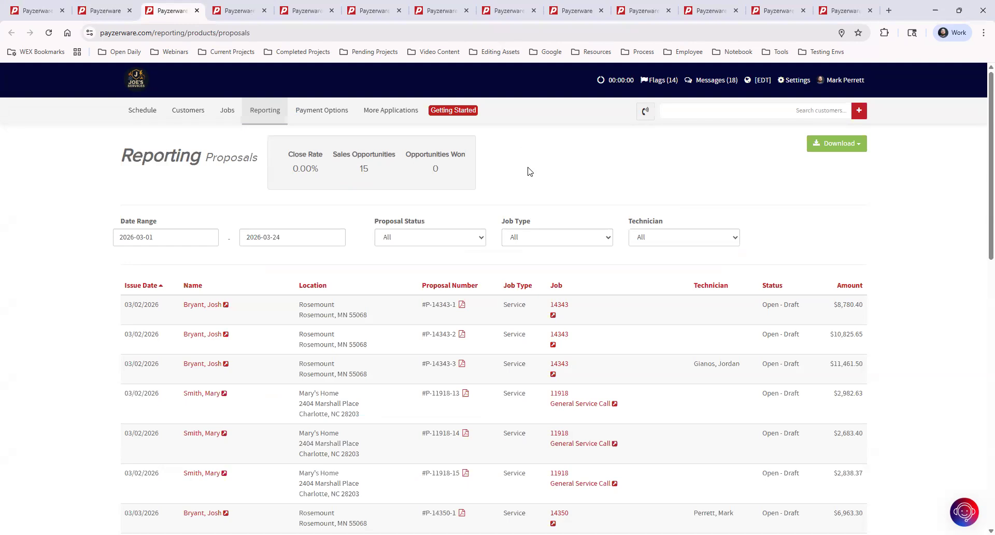
left_click_drag(319, 170, 292, 171)
left_click(597, 169)
Step: Open the Job Summary for the first proposal's job number
left_click(93, 10)
left_click(40, 10)
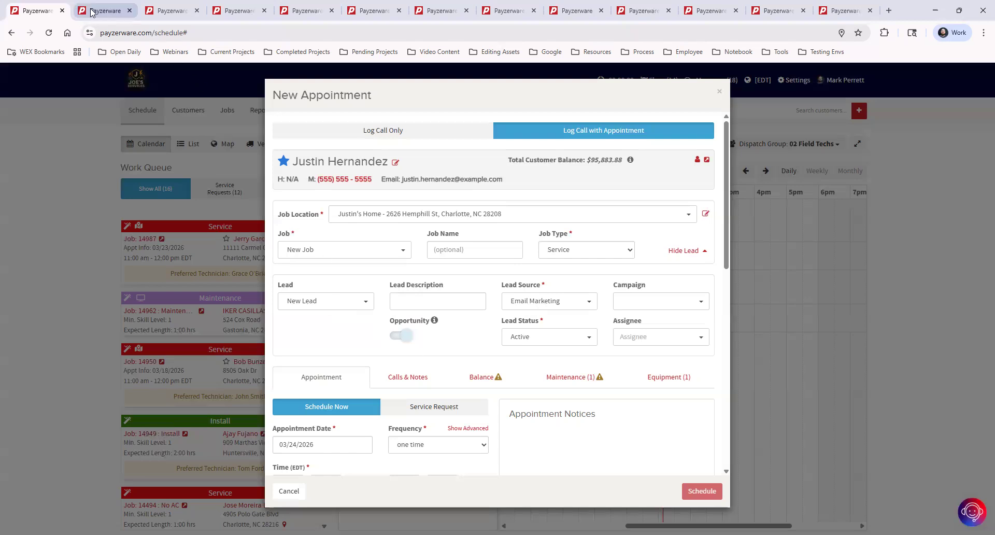
left_click(167, 10)
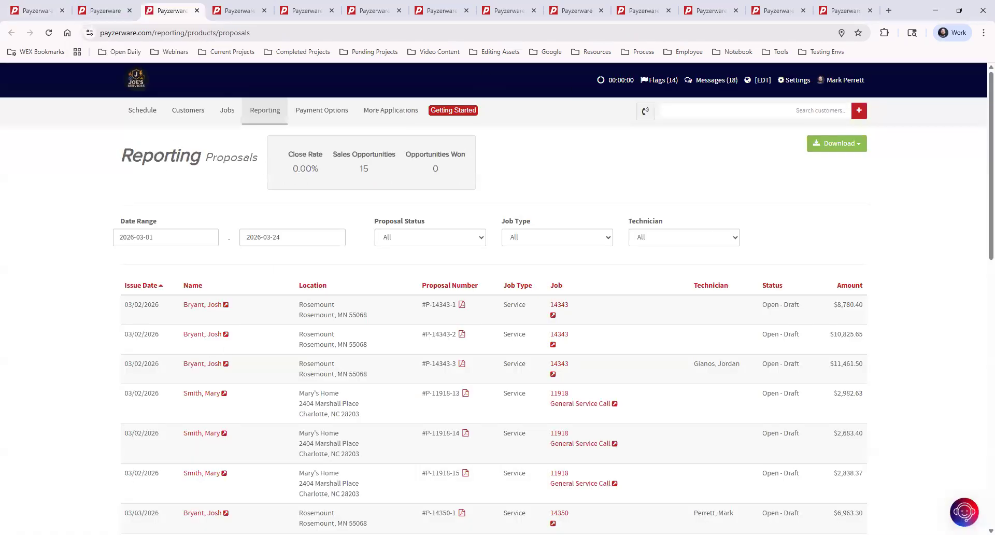
mouse_move(75, 16)
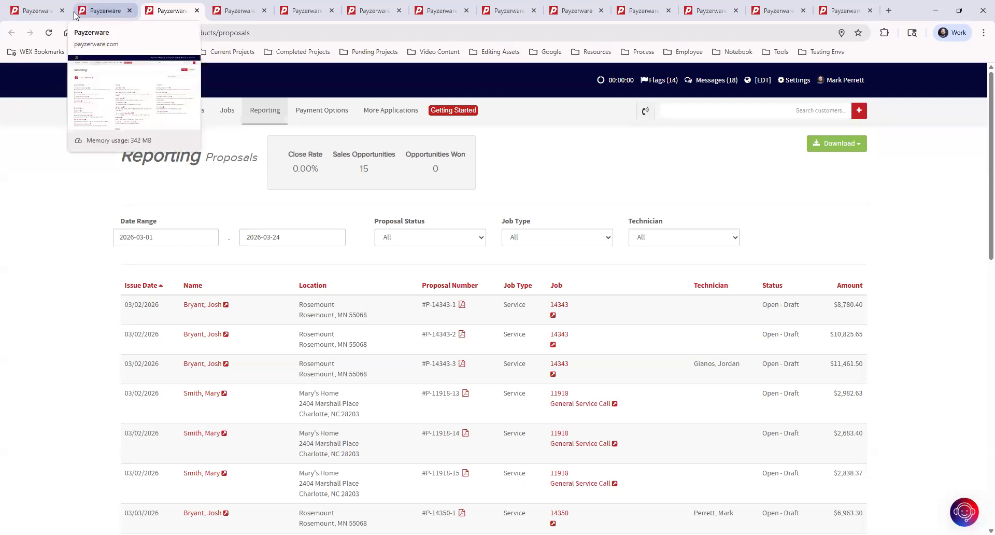
mouse_move(36, 13)
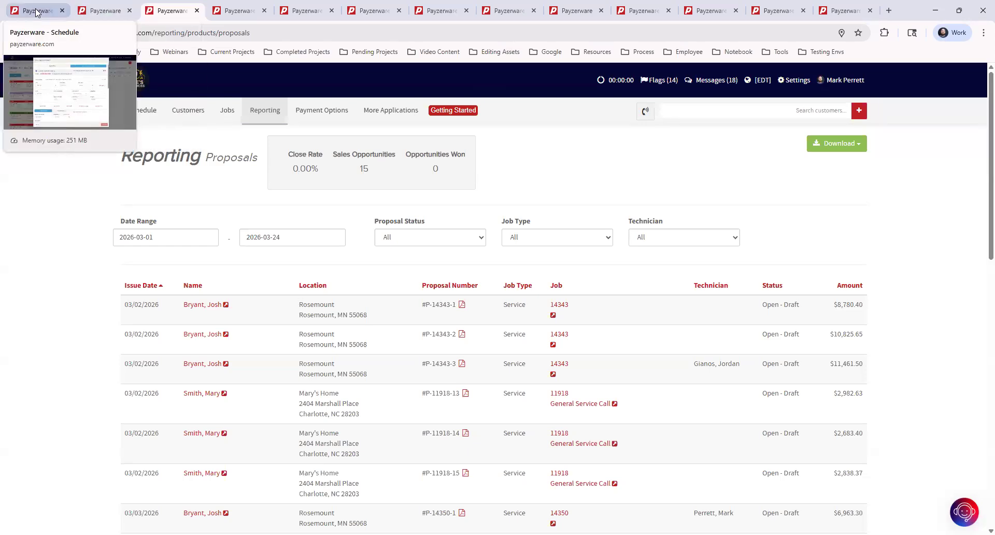
left_click(559, 306)
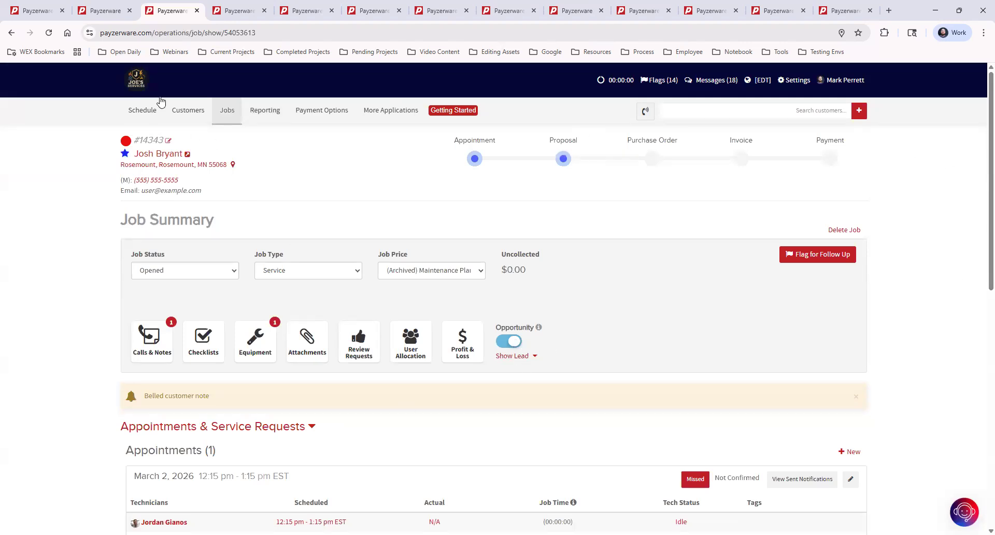
Step: Return to the schedule tab holding the New Appointment form
left_click(36, 13)
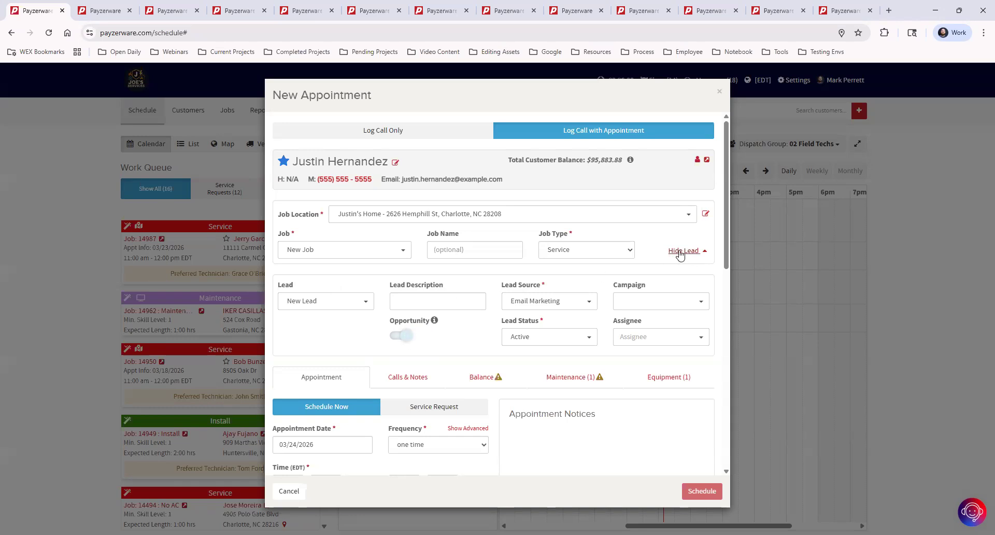
left_click(407, 336)
left_click(650, 301)
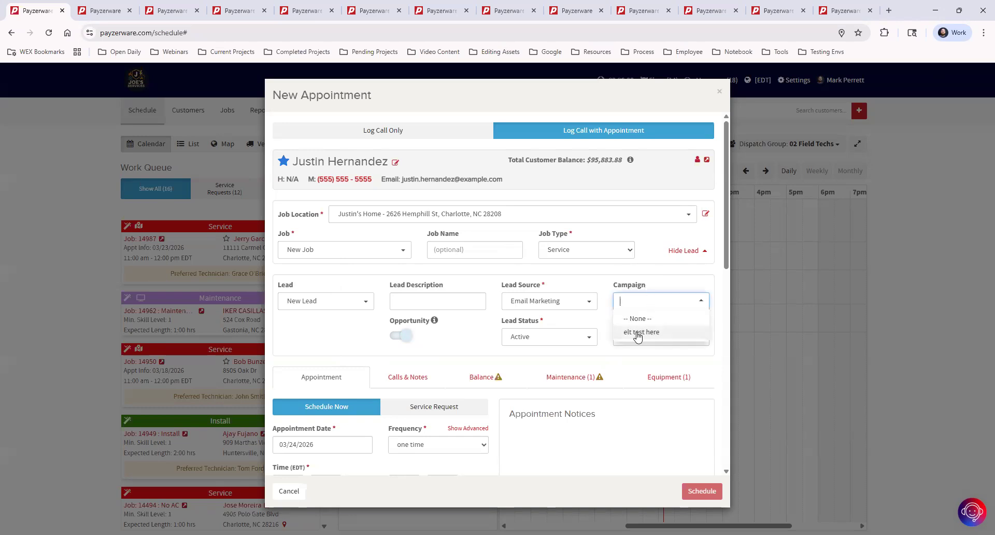
left_click(589, 283)
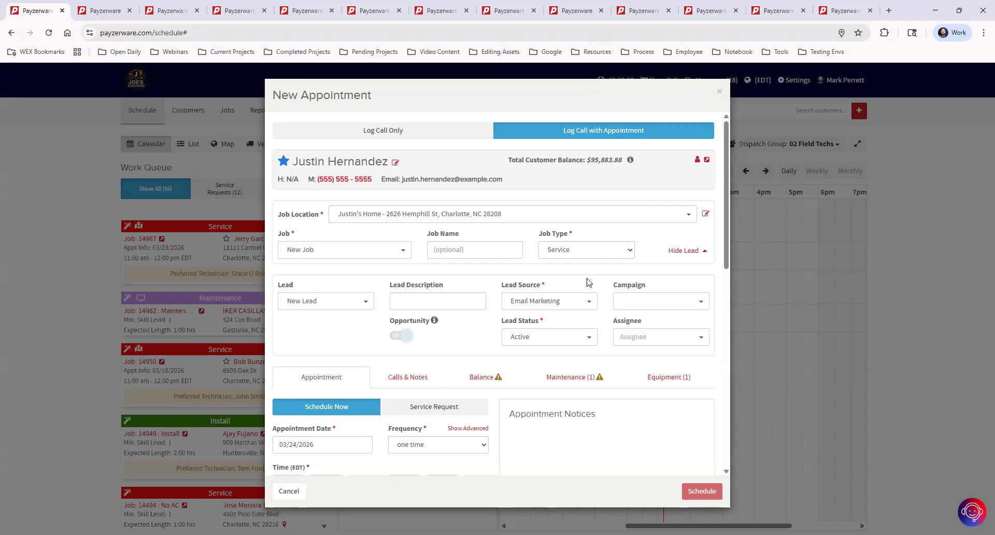
left_click(651, 301)
left_click(594, 285)
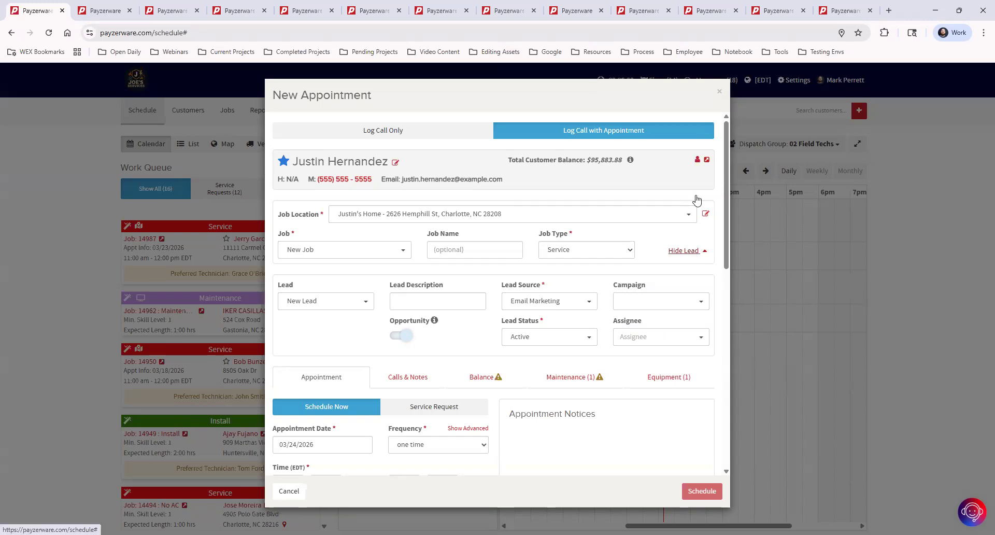
Step: Close the unfinished appointment and start a new one for the searched customer
left_click(719, 91)
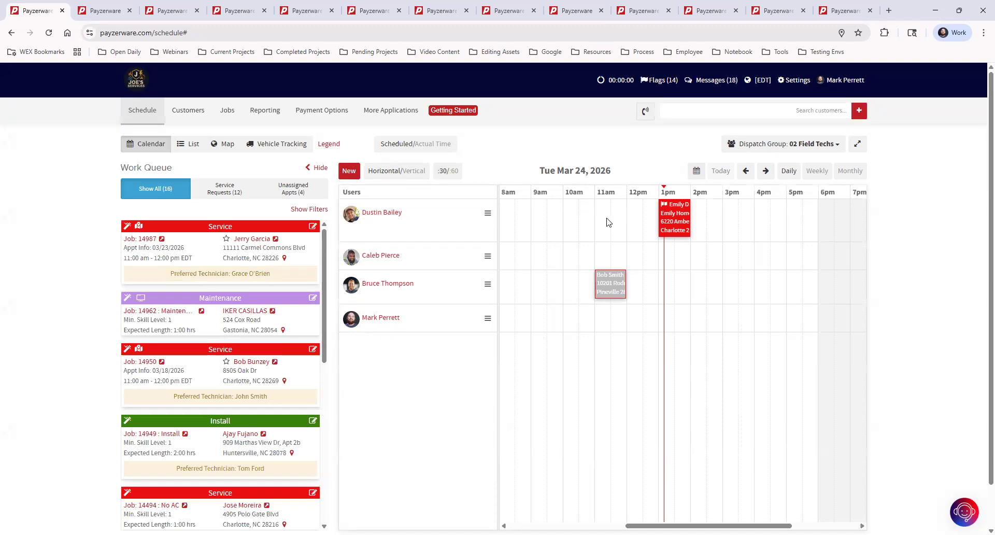
left_click(349, 173)
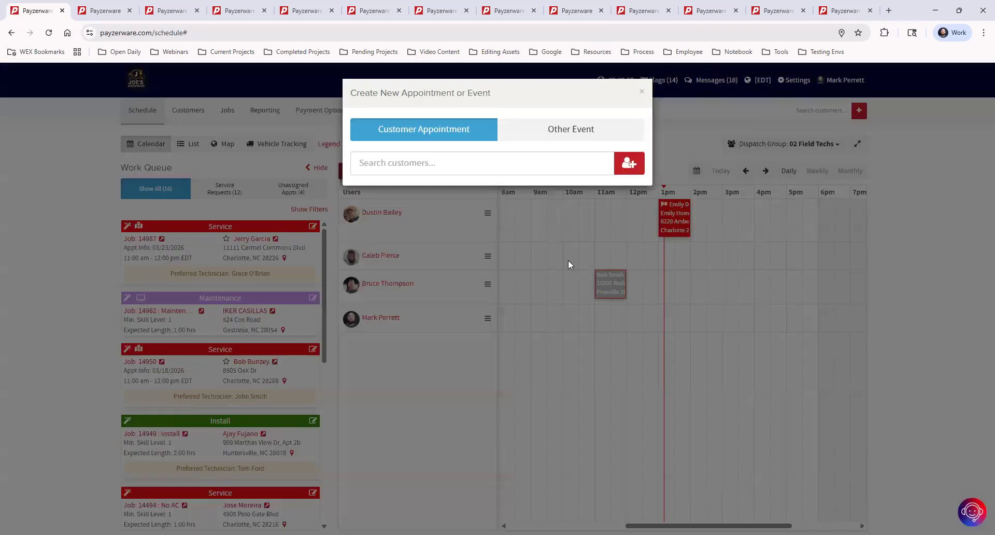
left_click(430, 167)
type("justin")
left_click(464, 199)
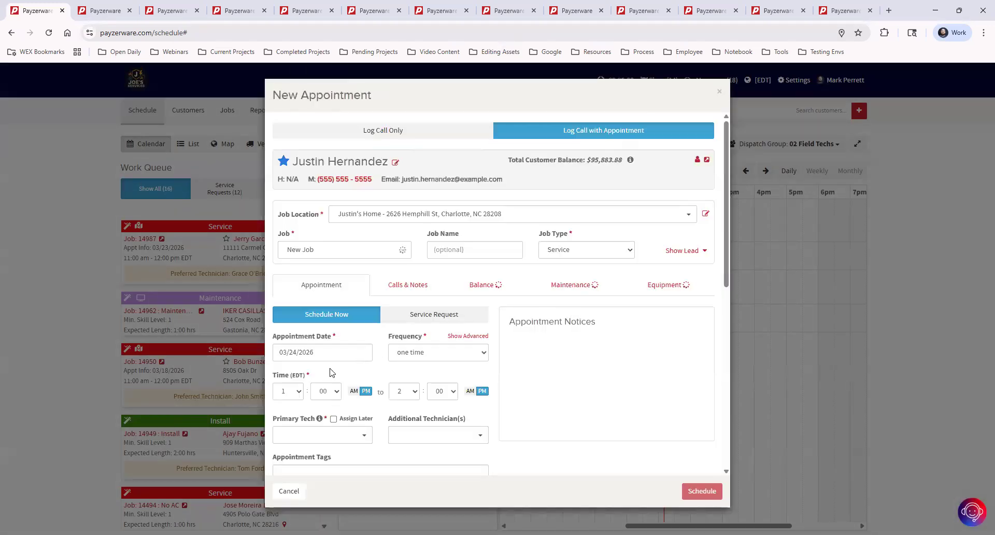
Step: Make the first listed technician primary tech, leaving the frequency at one time
left_click(334, 437)
left_click(303, 452)
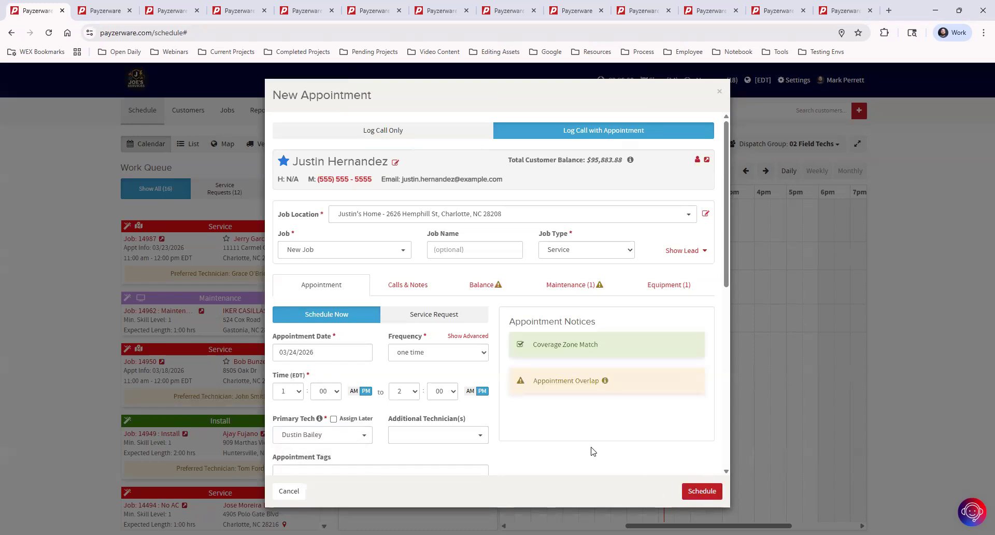
left_click(426, 354)
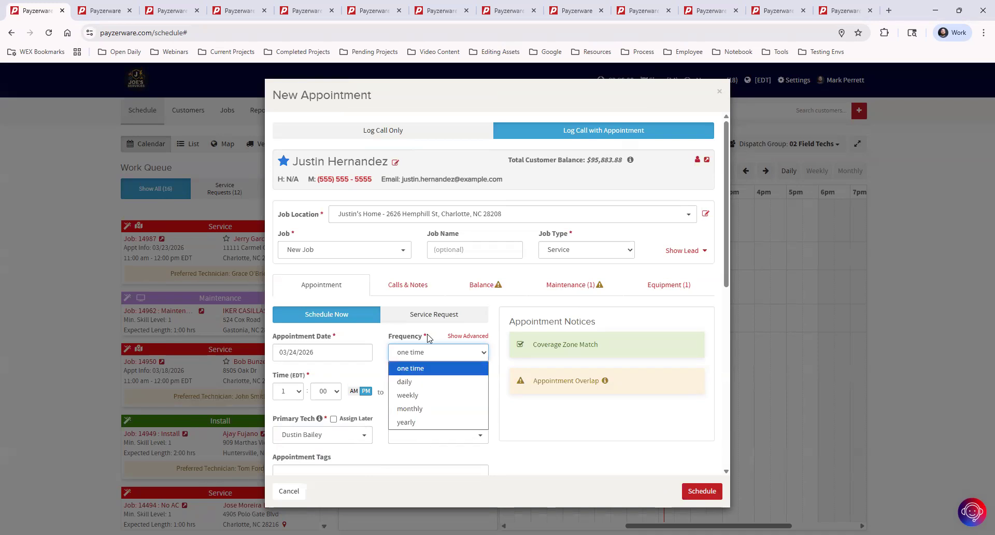
left_click(449, 337)
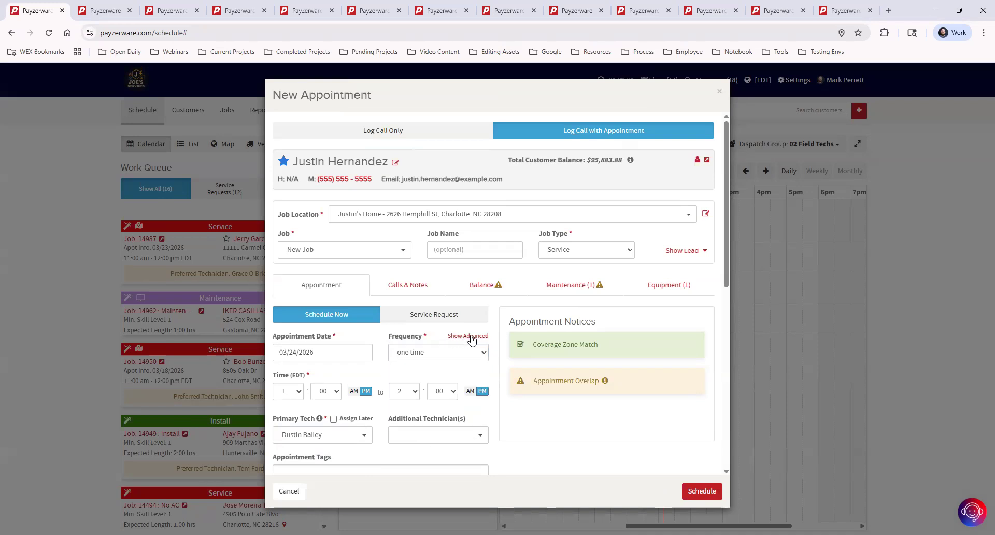
Step: Enter 'Every Weekday' as the advanced appointment frequency
left_click(472, 338)
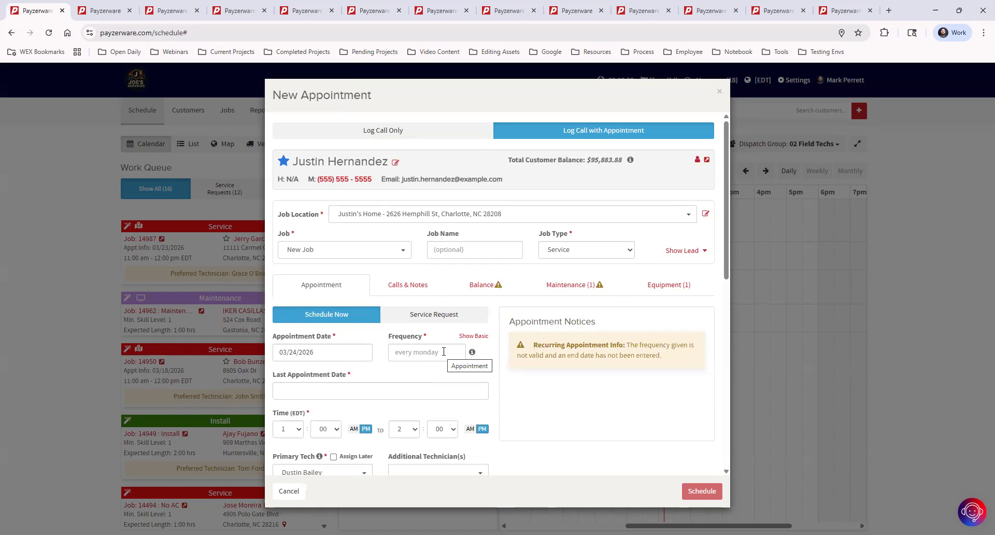
mouse_move(472, 353)
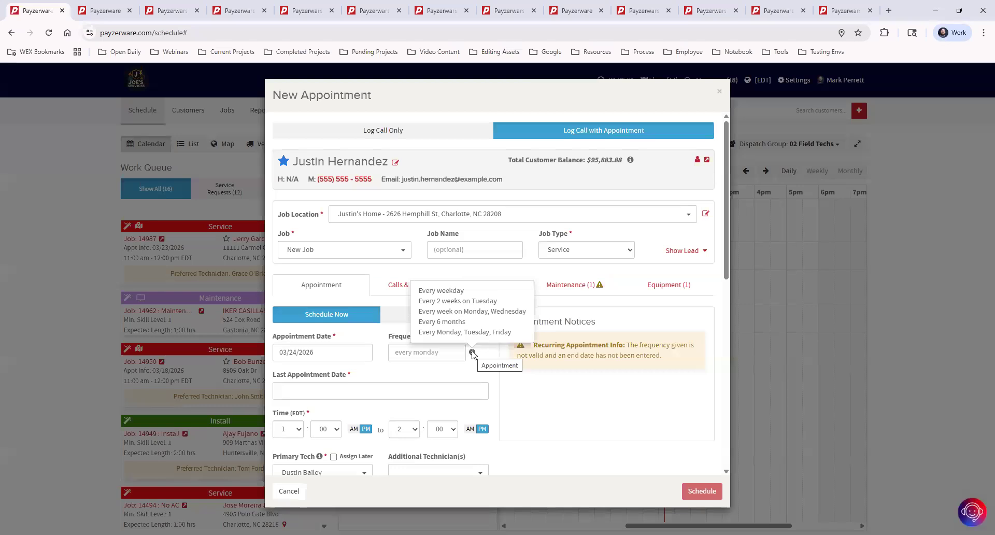
left_click(436, 354)
type("Every Weekday")
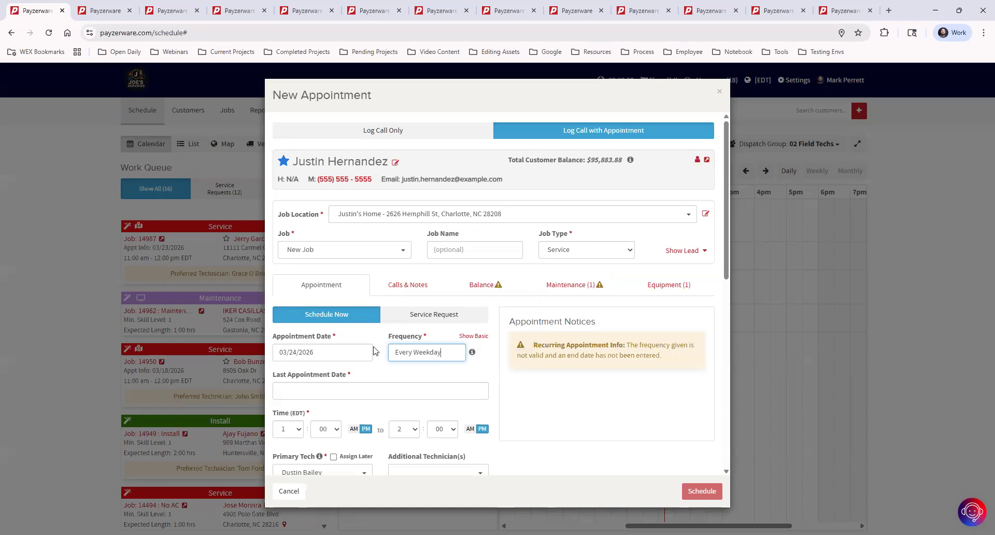
left_click(383, 374)
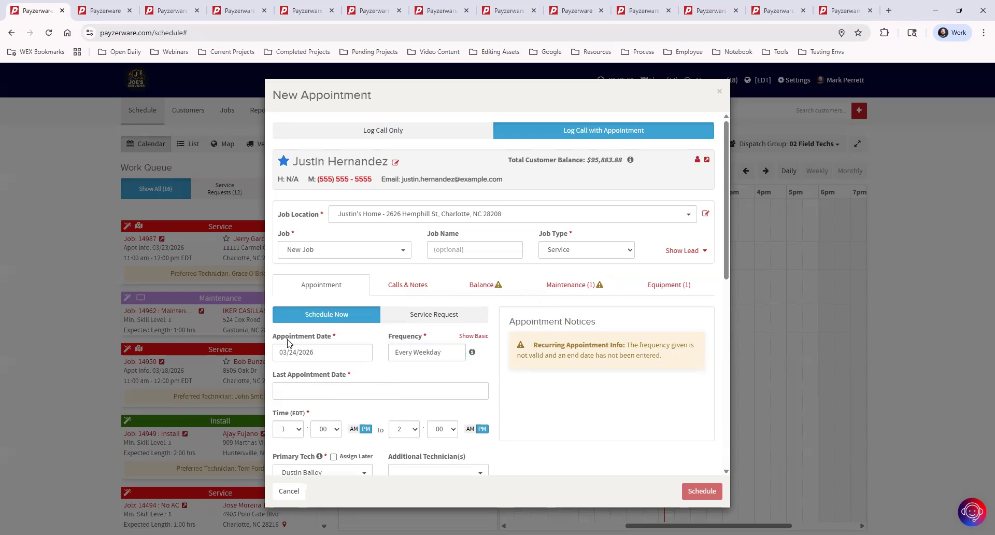
Step: Set the weekday appointments to start 03/30/2026 and end on 04/03/2026
left_click(306, 352)
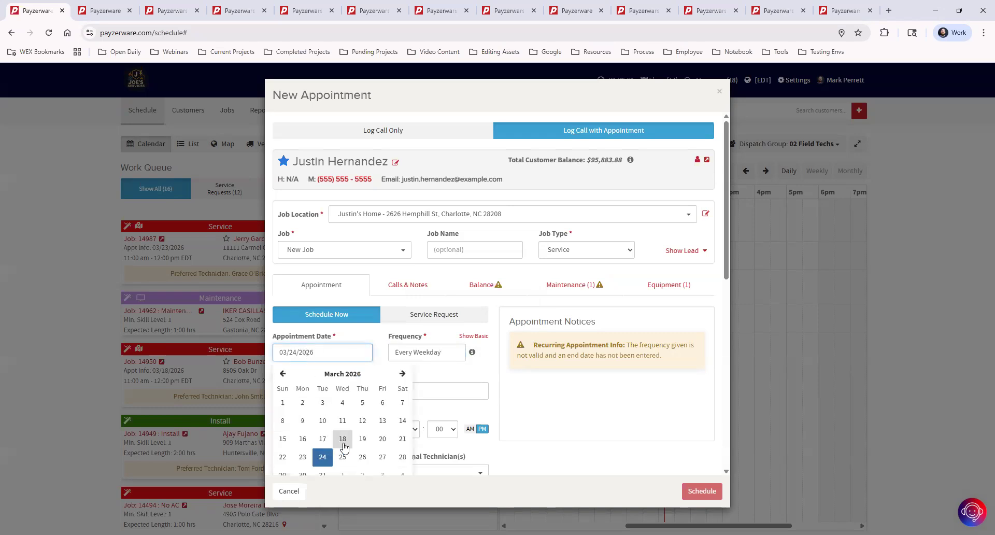
scroll(306, 435, "down", 1)
left_click(303, 424)
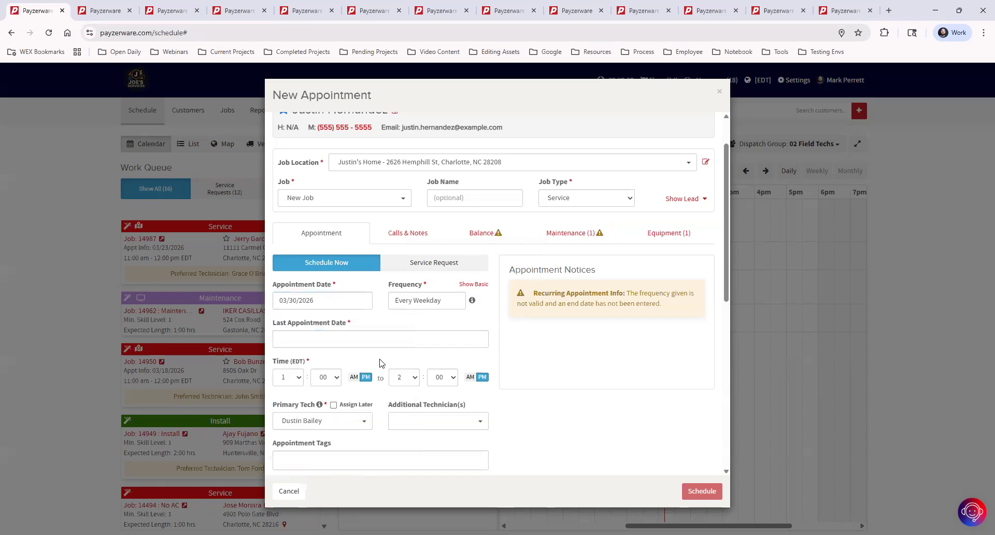
left_click(352, 343)
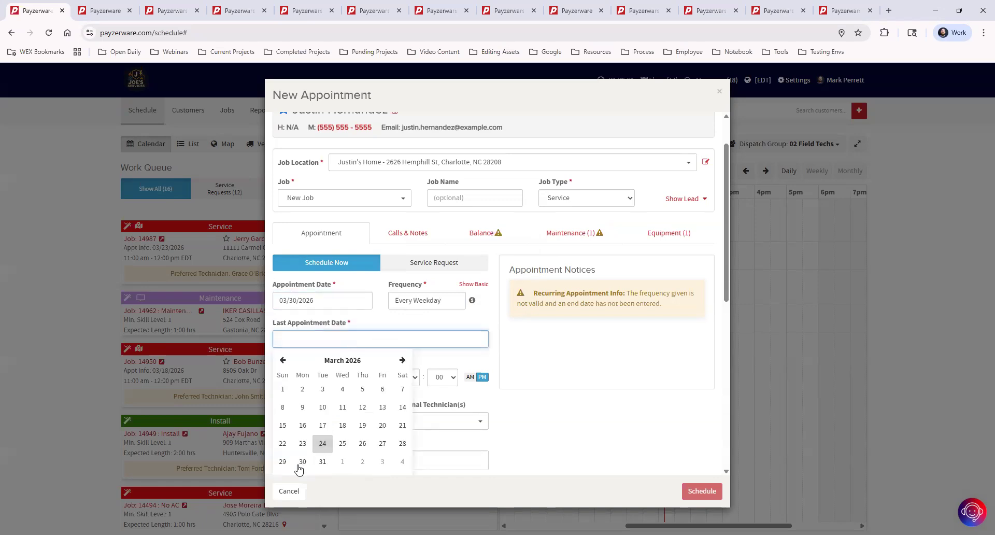
left_click(384, 463)
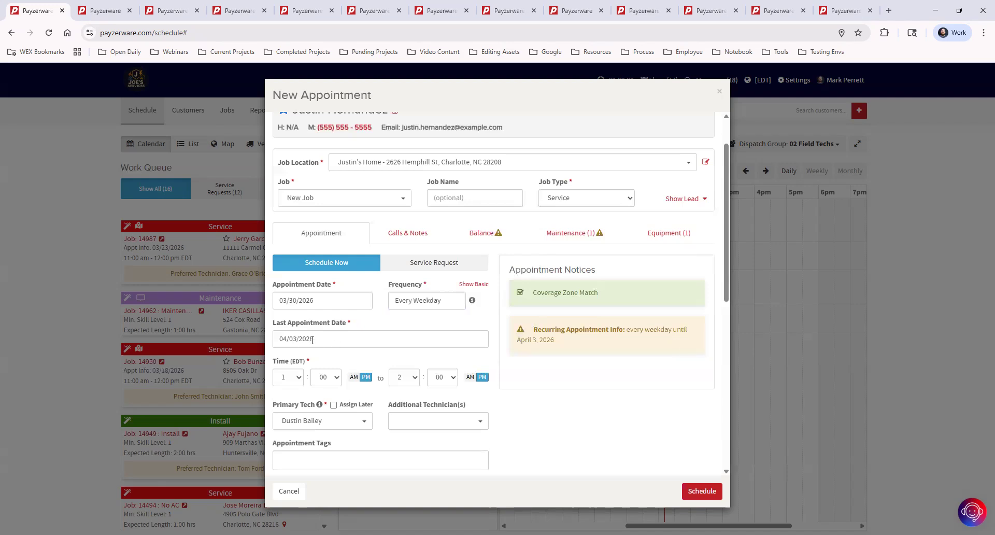
Step: Set the appointment time to 8:00 AM – 5:00 PM
left_click(298, 378)
left_click(291, 310)
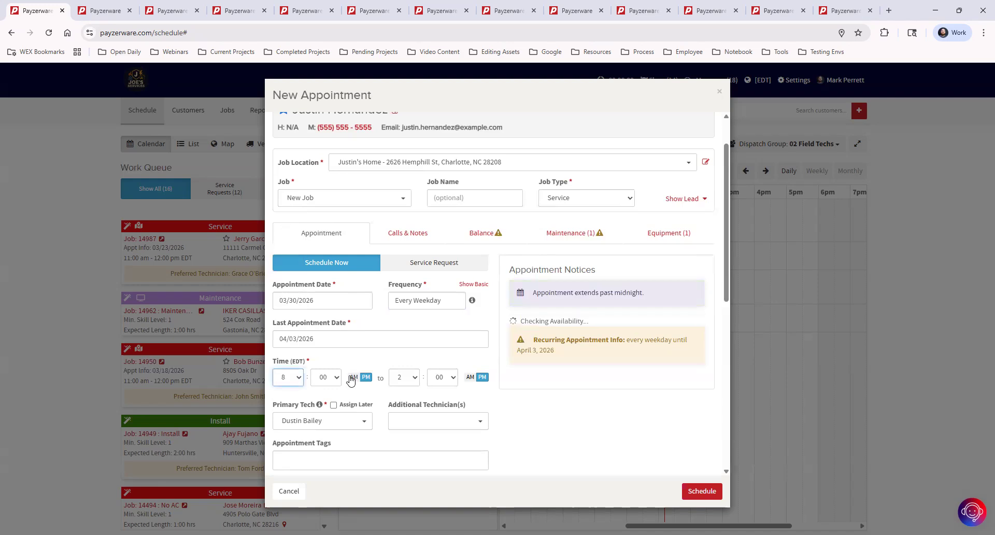
left_click(410, 380)
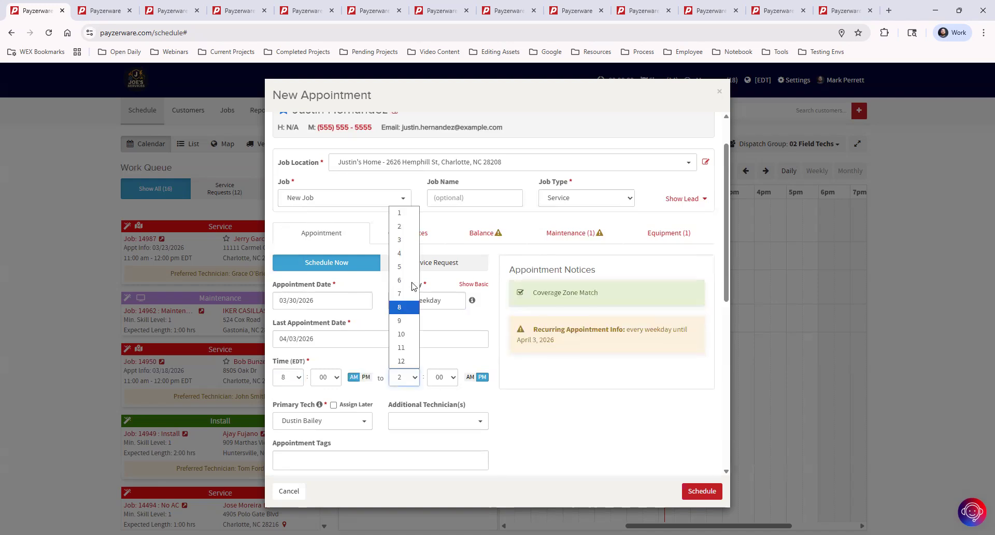
left_click(409, 271)
left_click(479, 378)
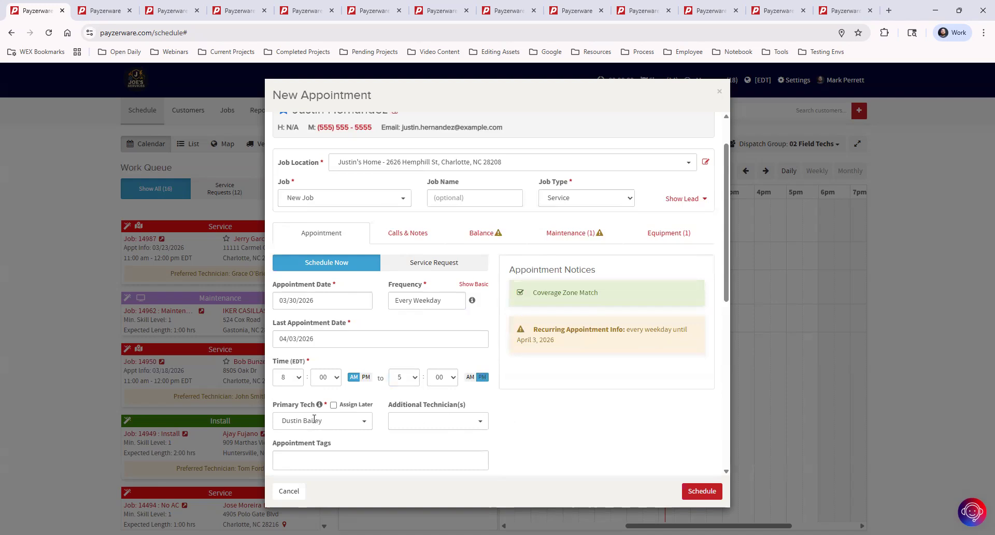
left_click(474, 423)
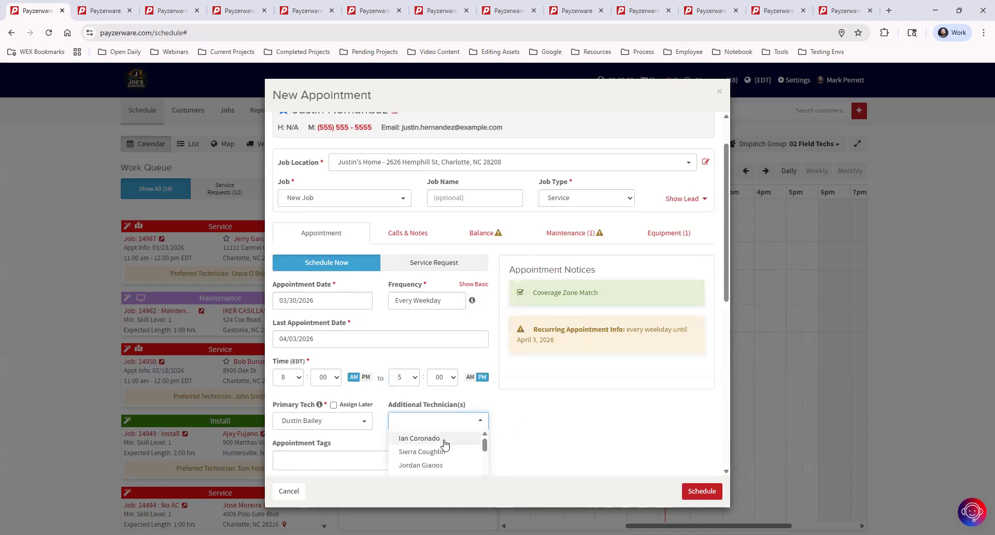
scroll(451, 454, "down", 3)
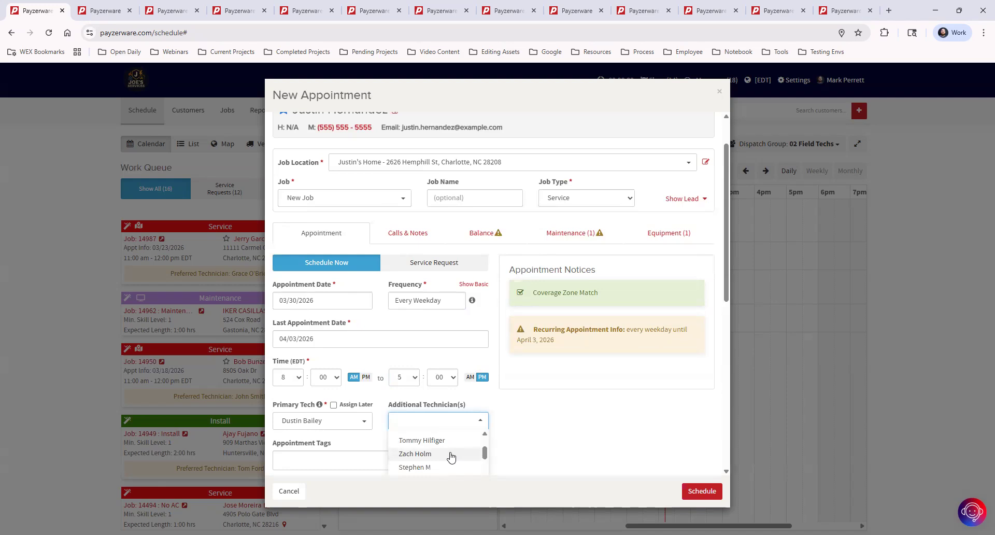
scroll(450, 451, "down", 2)
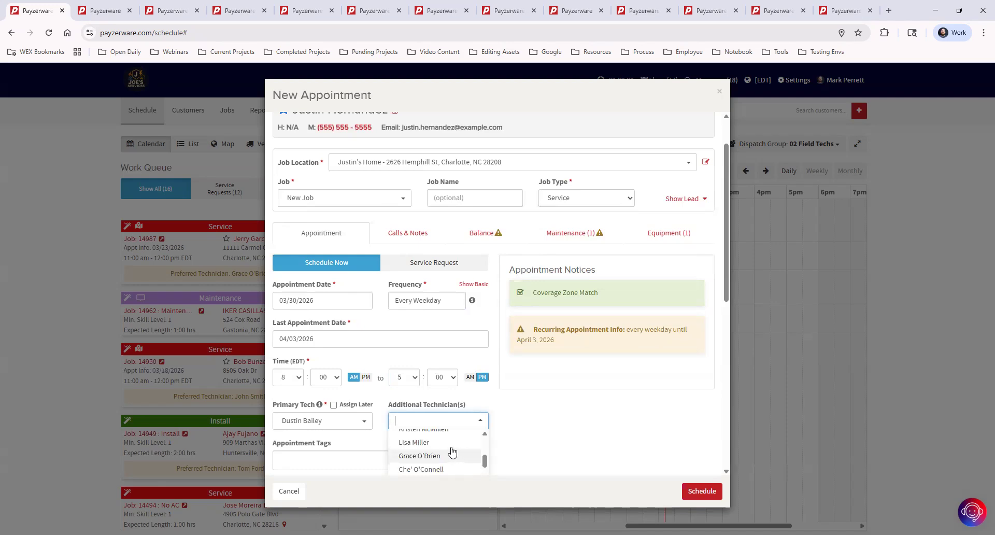
left_click(448, 444)
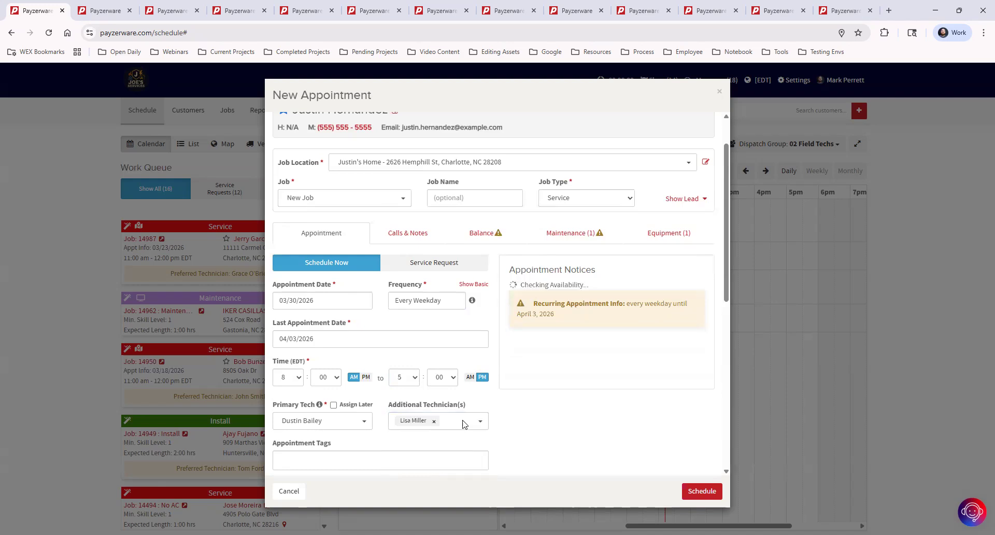
left_click(463, 428)
scroll(549, 407, "down", 2)
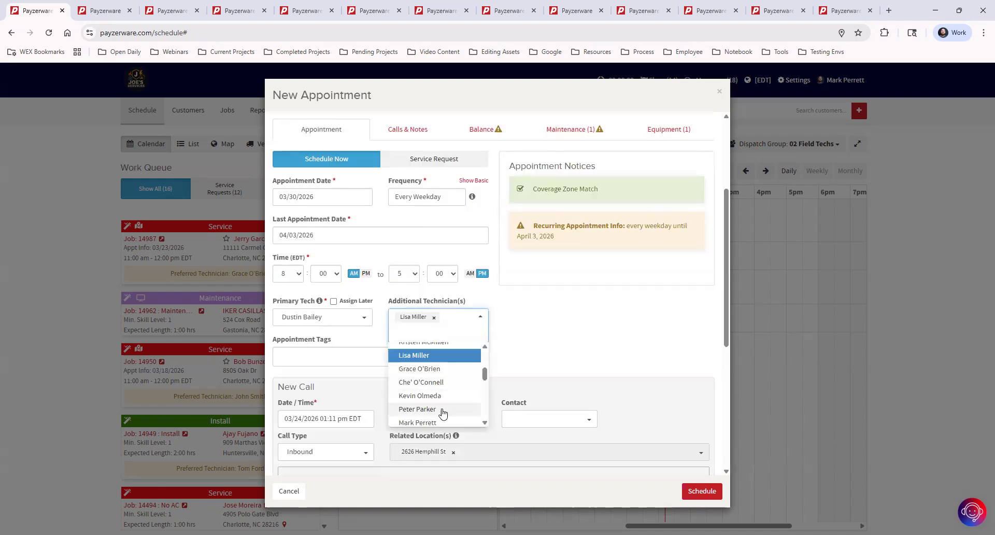
scroll(443, 407, "down", 4)
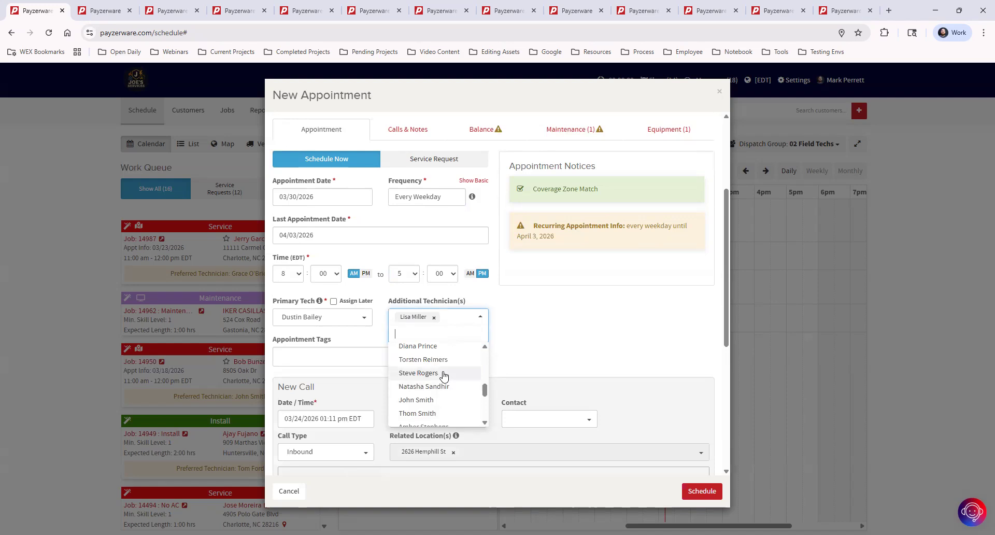
left_click(433, 362)
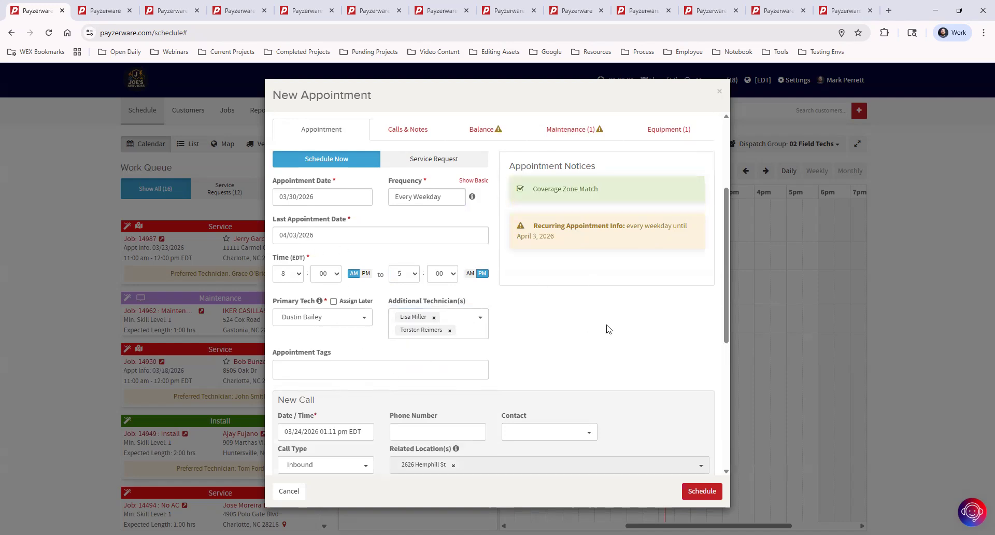
left_click(695, 491)
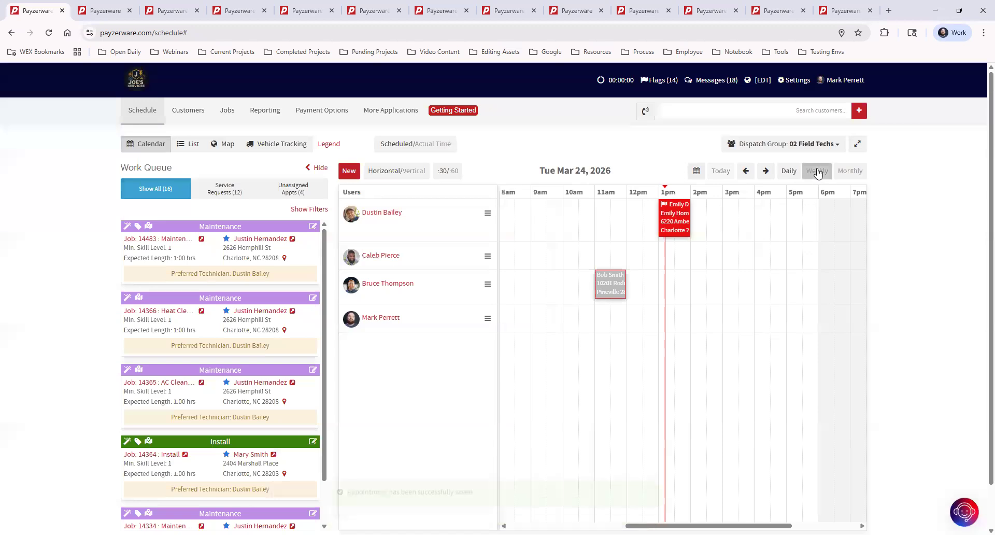
left_click(818, 171)
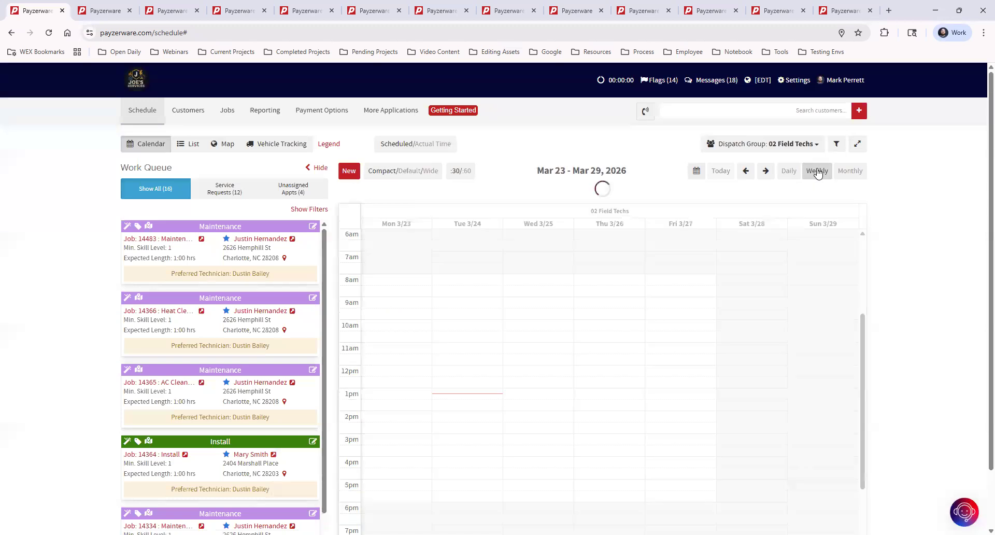
Step: Advance to the Mar 30 – Apr 5 week, check the recurring appointment's details, and open its job
left_click(767, 171)
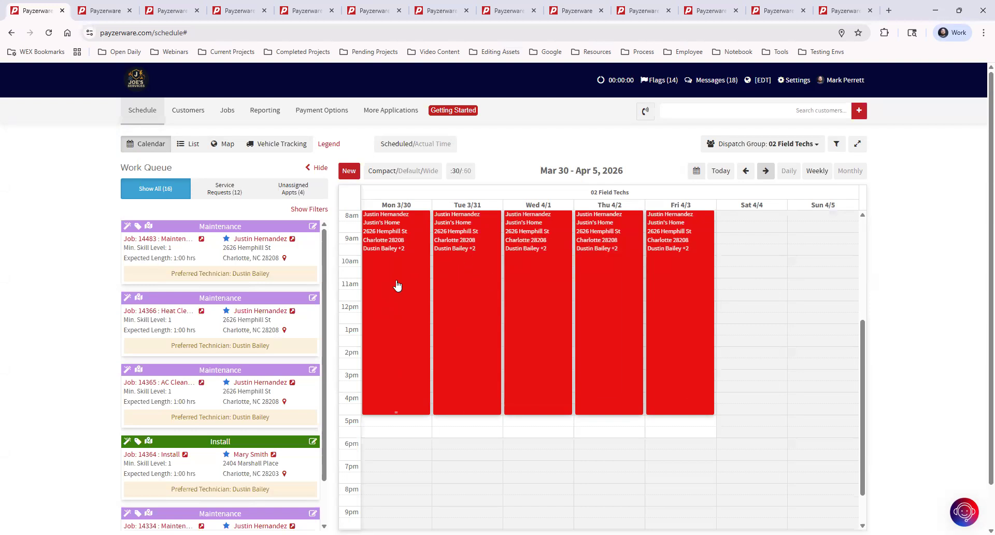
mouse_move(397, 285)
mouse_move(460, 292)
mouse_move(660, 299)
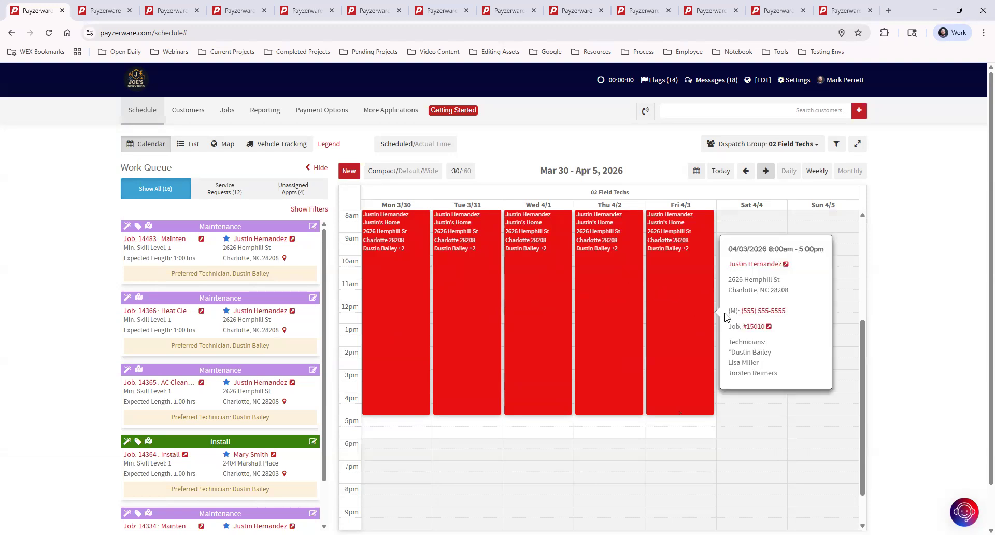
left_click(754, 327)
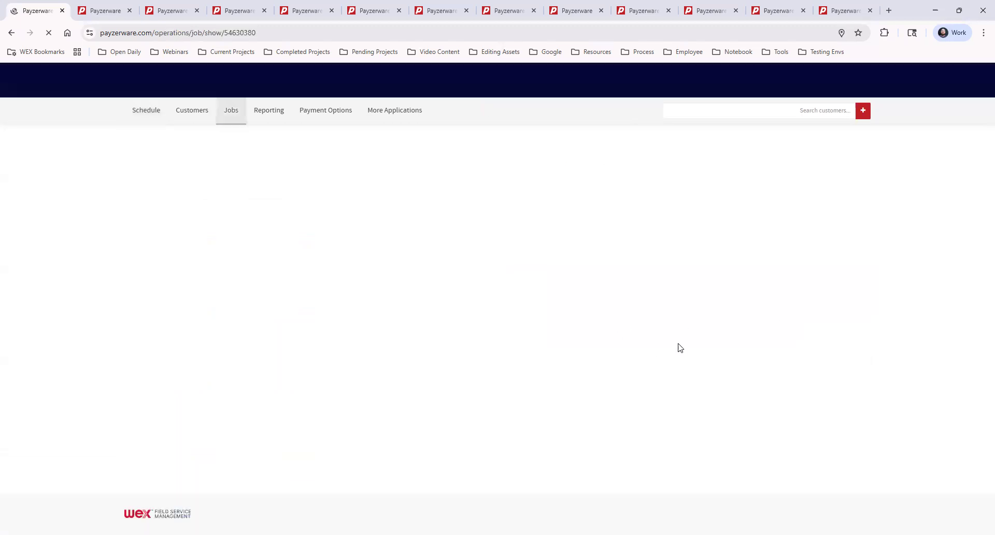
Step: Scroll through job #15010's five appointments, Mar 30–Apr 3, each 8:00 am–5:00 pm with three technicians
scroll(632, 237, "down", 5)
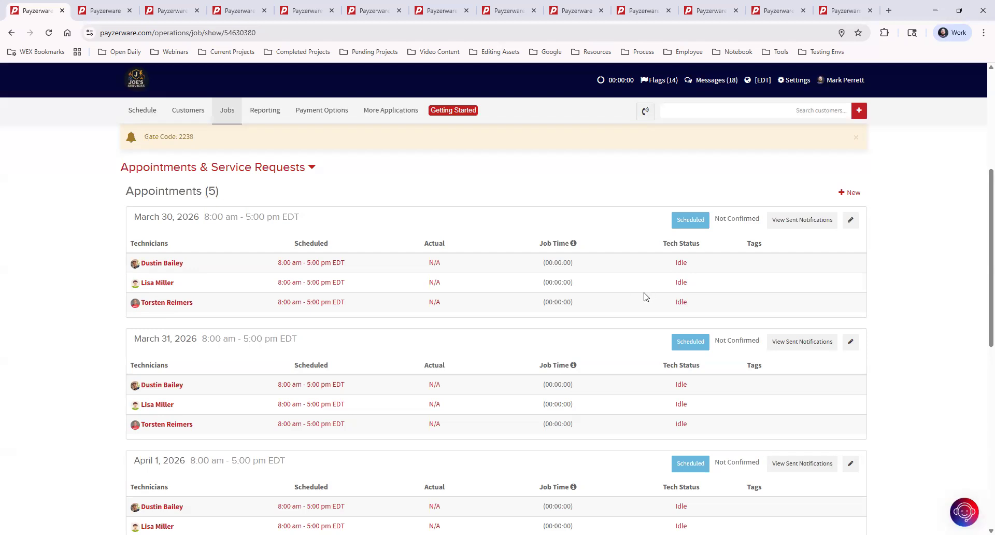
scroll(648, 226, "up", 3)
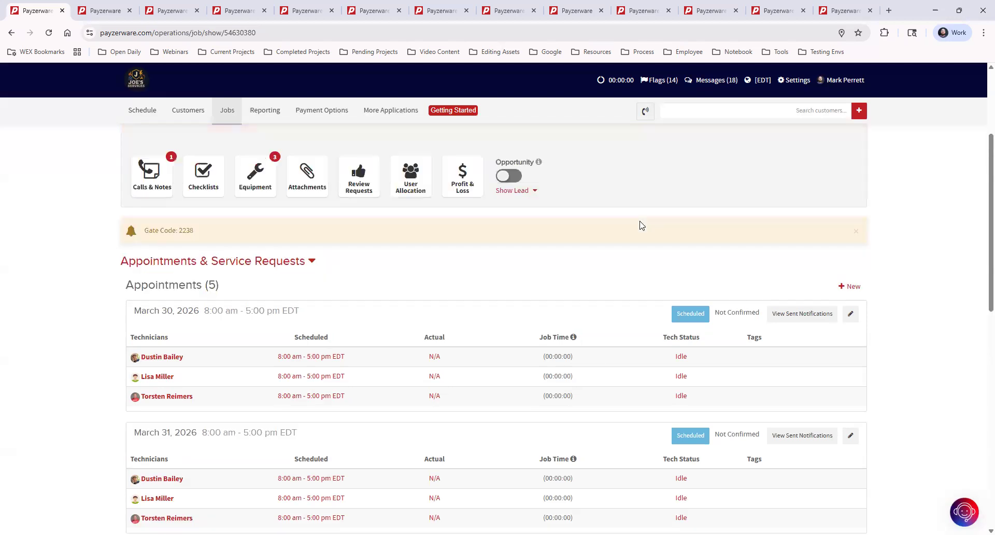
scroll(641, 225, "down", 2)
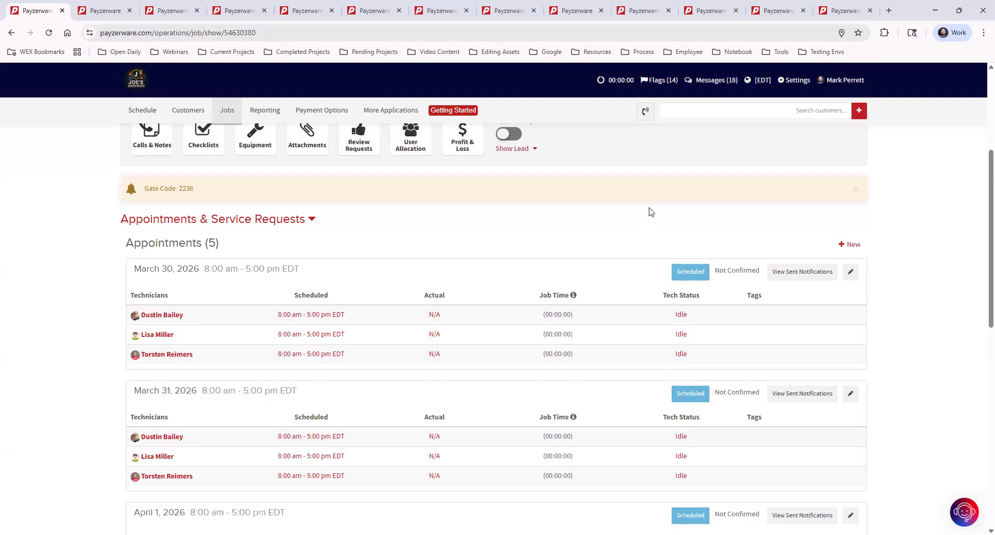
scroll(608, 240, "down", 1)
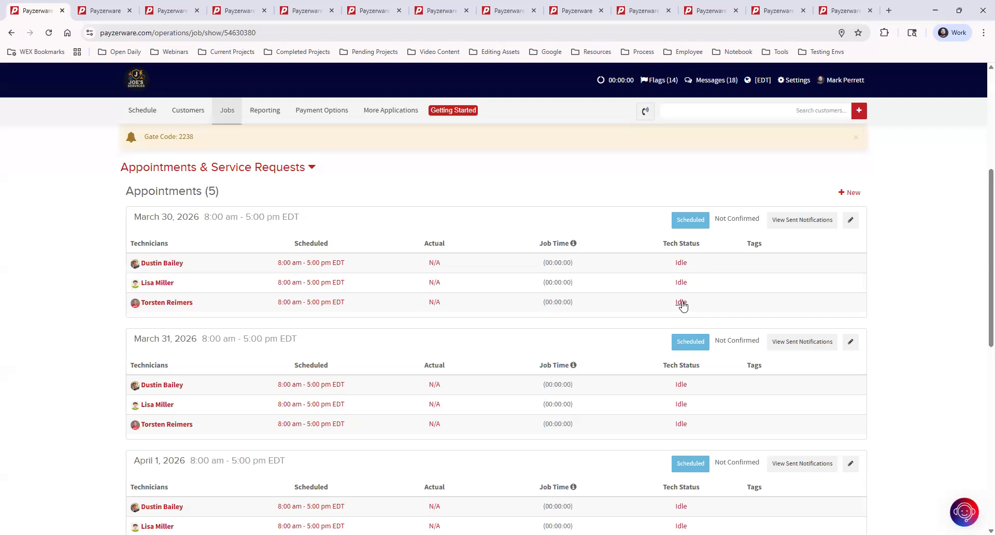
scroll(875, 284, "down", 9)
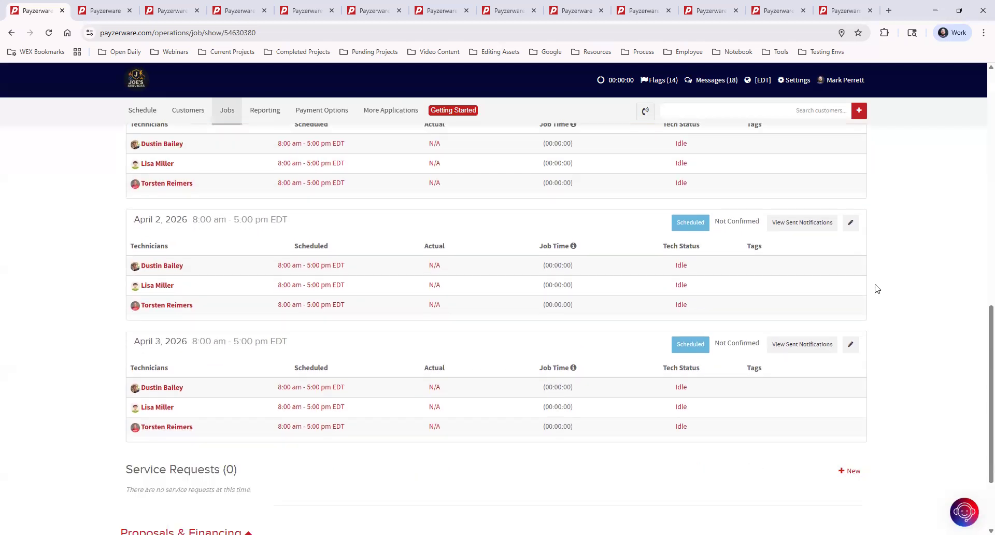
scroll(852, 344, "up", 9)
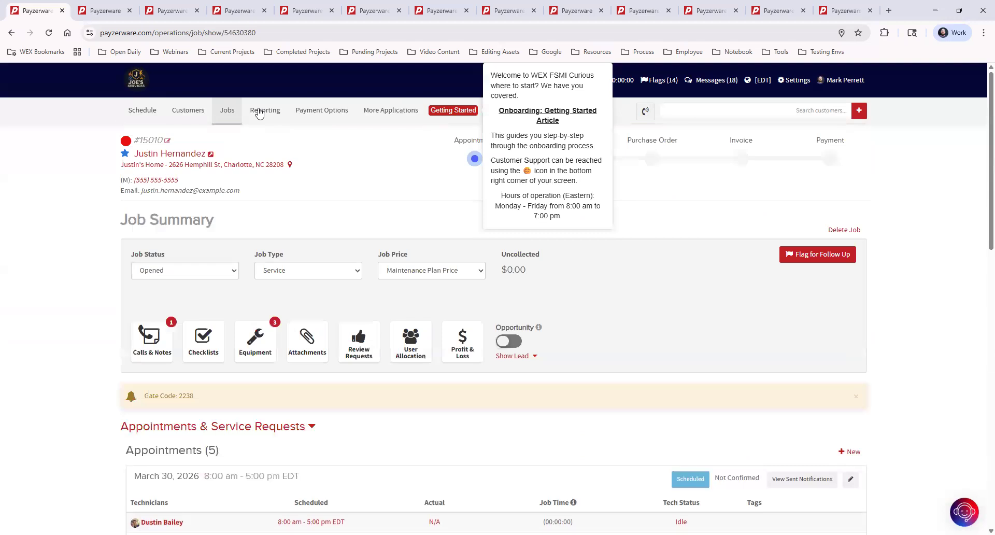
Step: Return to the schedule and show today's daily view, Mon Mar 23, 2026
left_click(142, 110)
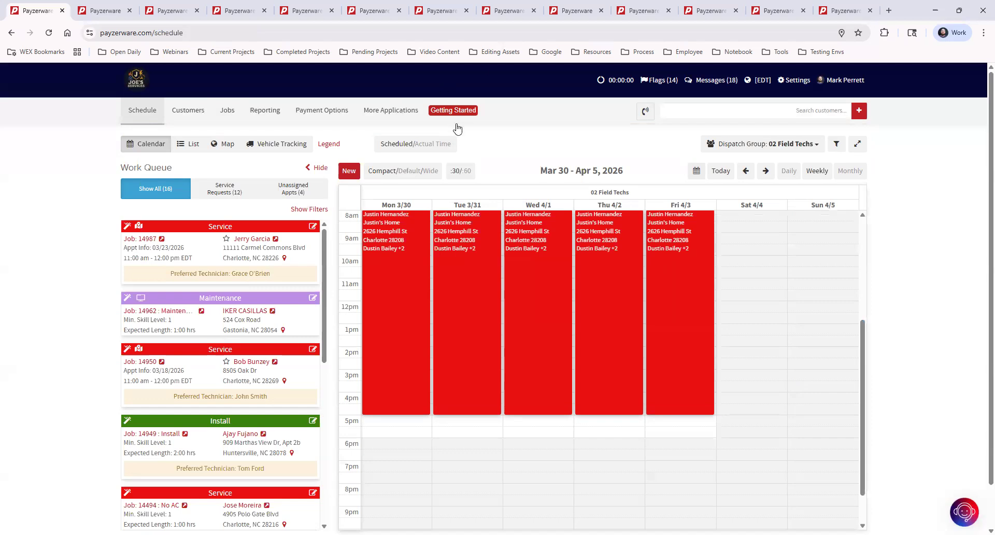
left_click(720, 171)
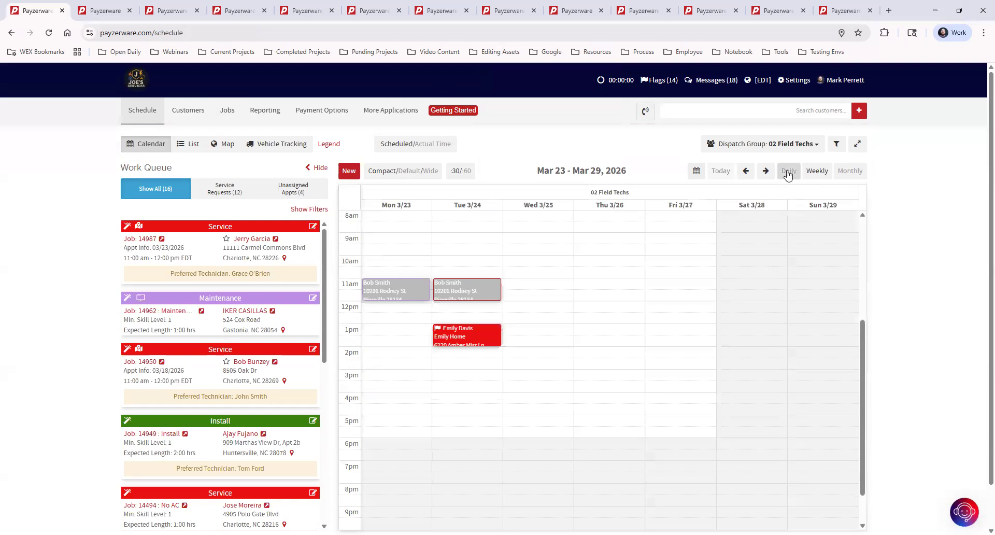
left_click(791, 174)
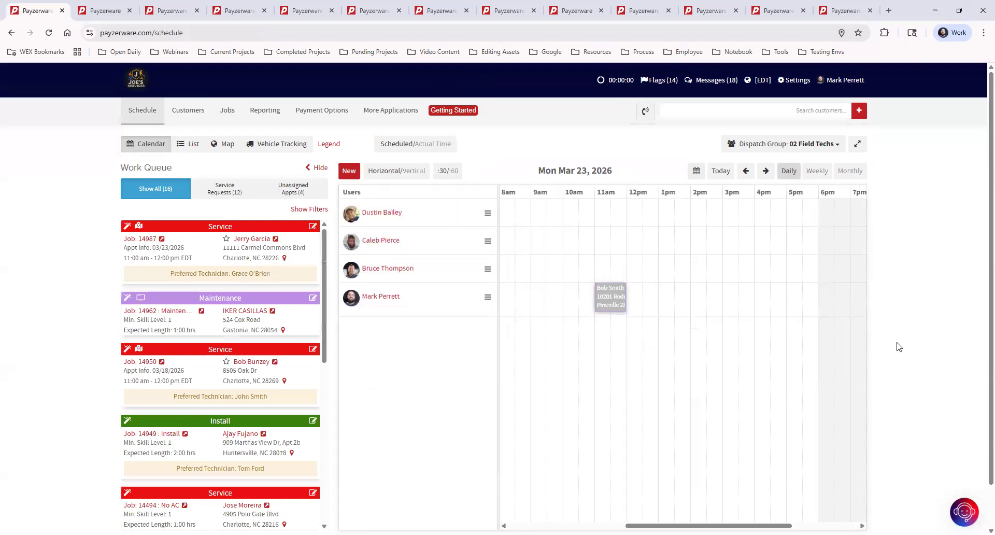
Step: Start a new Customer Appointment, searching for and selecting the customer by name
left_click(348, 171)
left_click(451, 164)
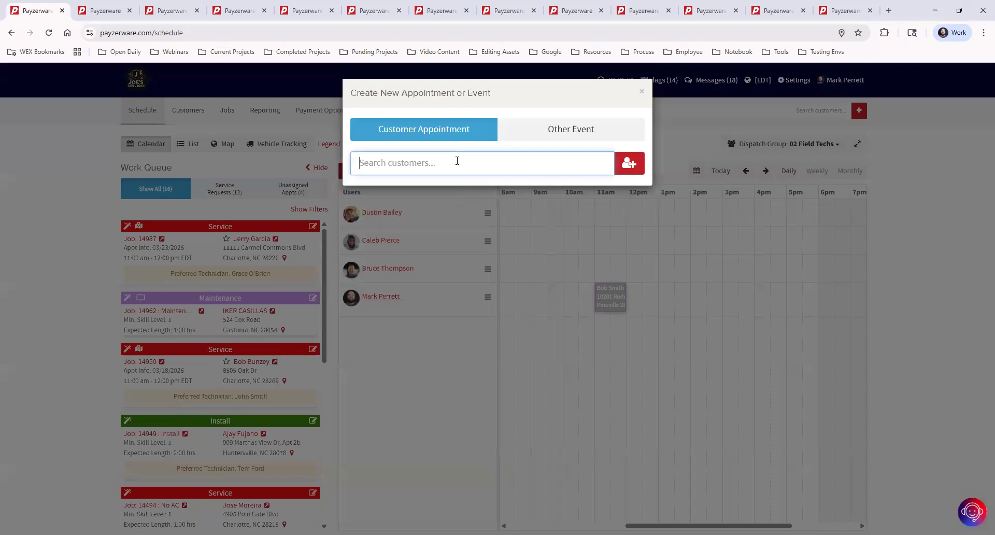
type("jus")
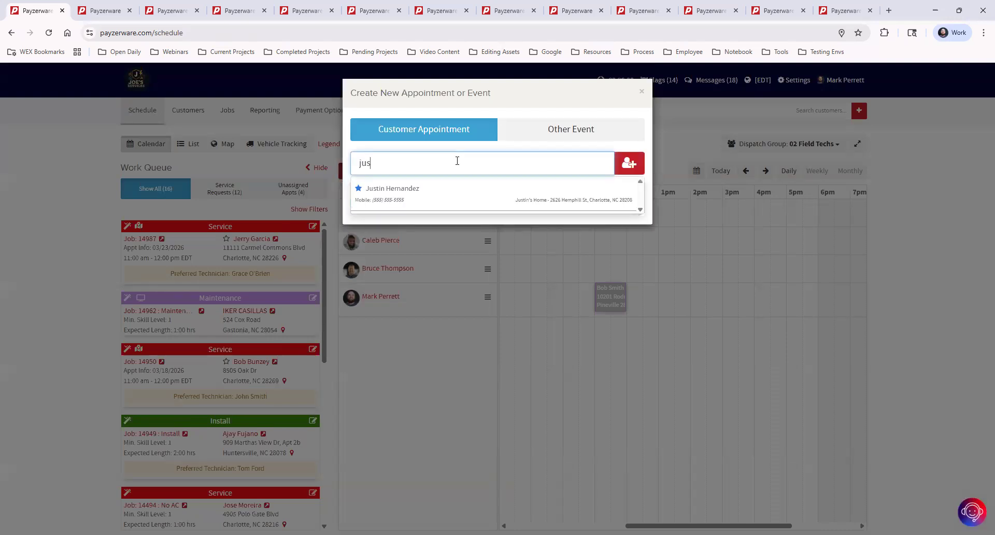
left_click(454, 199)
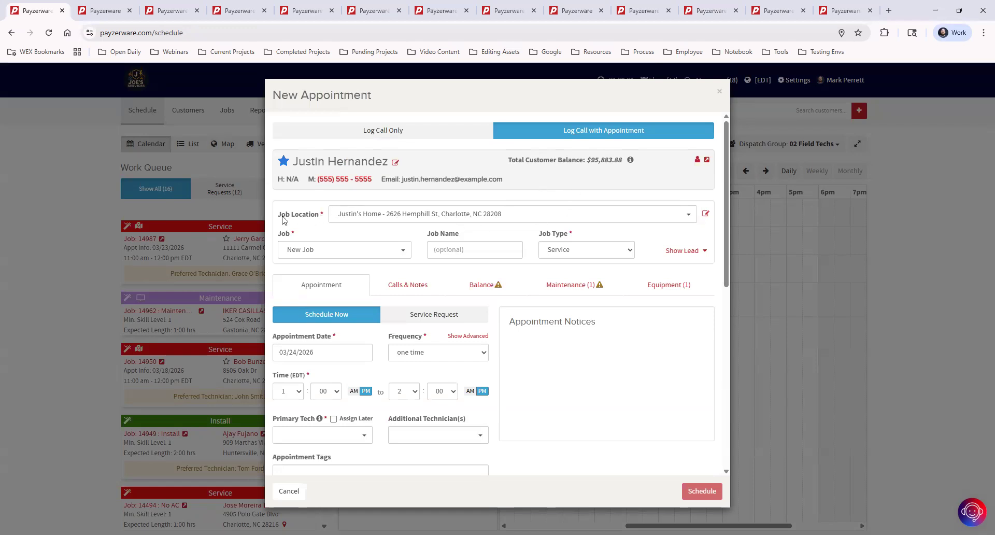
left_click_drag(279, 218, 321, 219)
Step: Review the customer's home location and the add-location form without changes, then return to the appointment
left_click(706, 215)
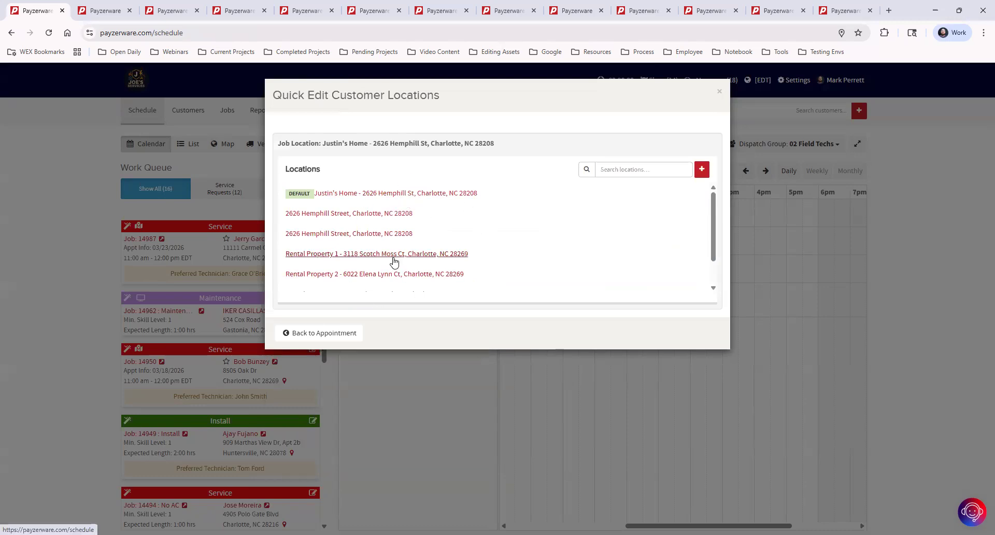
left_click(405, 194)
scroll(654, 441, "down", 3)
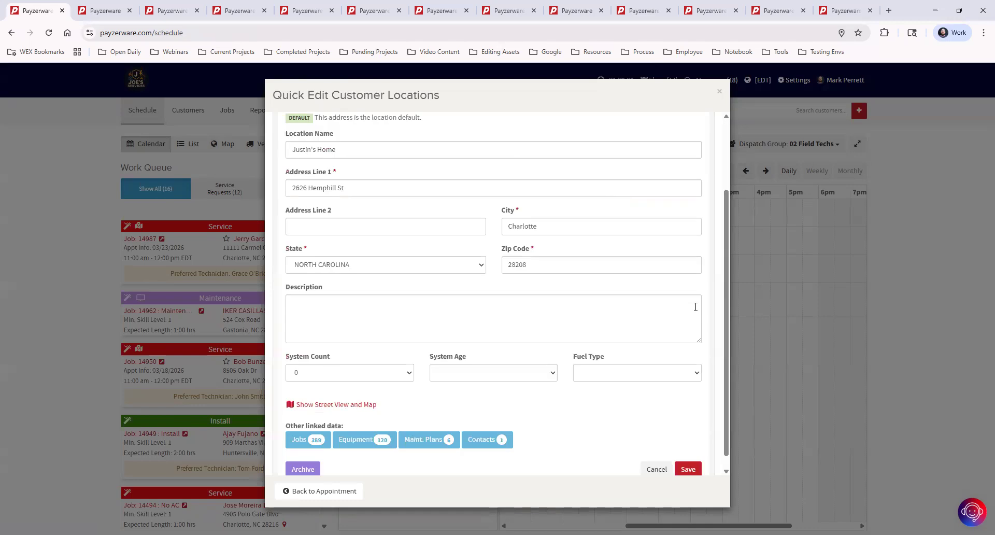
left_click(657, 447)
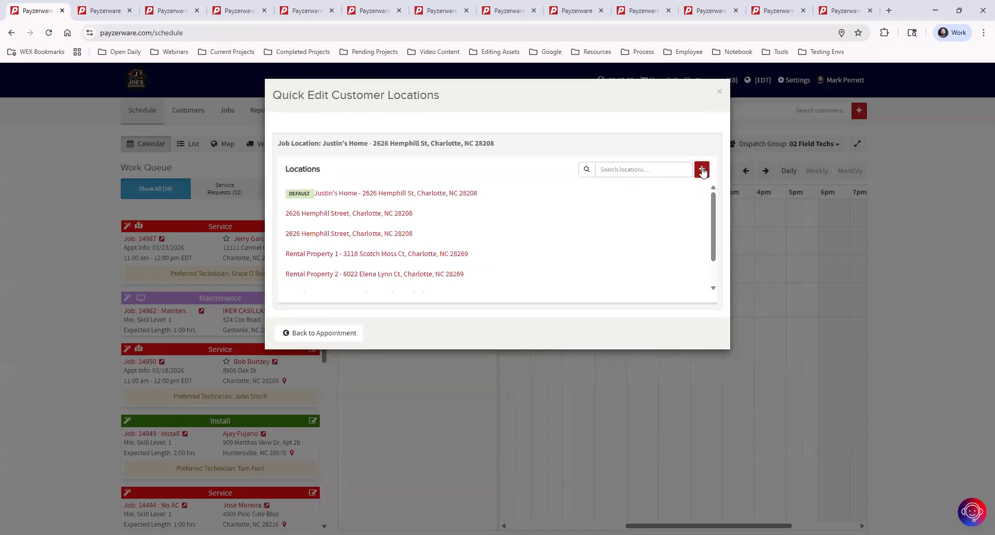
left_click(702, 172)
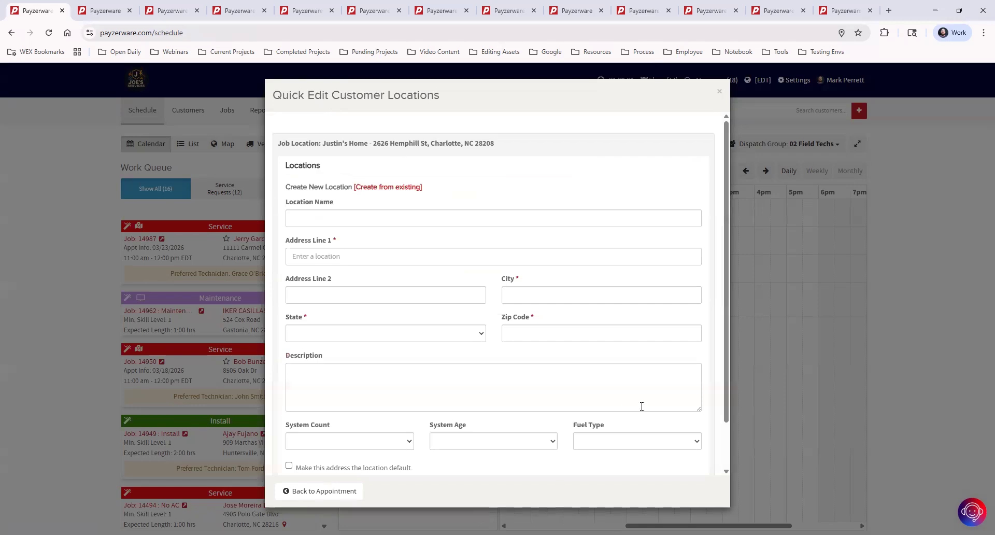
scroll(593, 290, "down", 1)
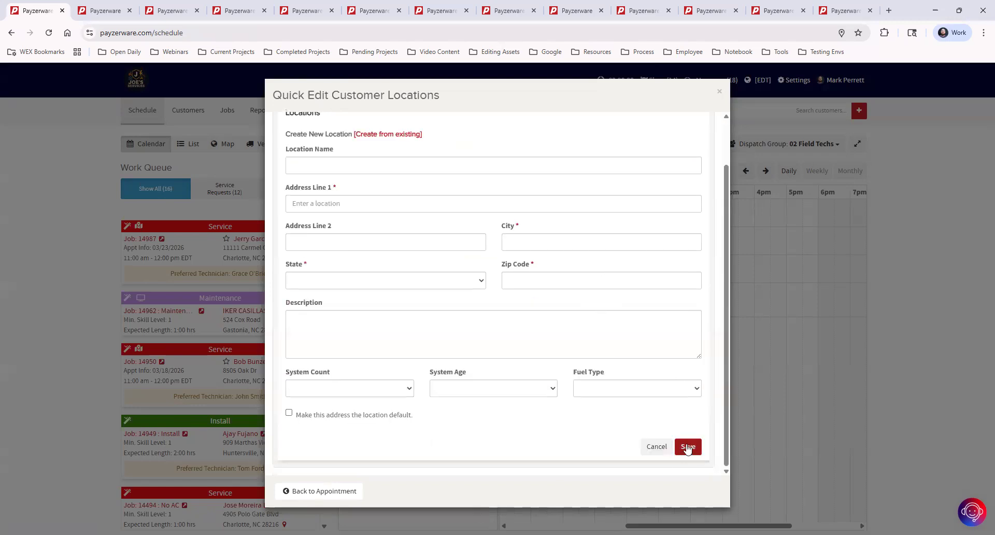
left_click(341, 493)
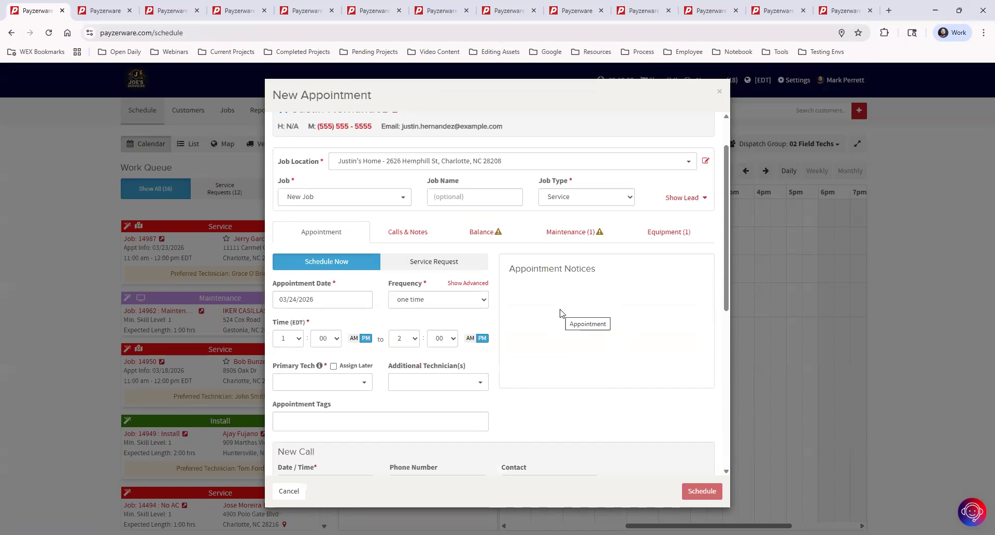
Step: Reopen a fresh appointment for the same customer and view its Calls & Notes history
left_click(791, 225)
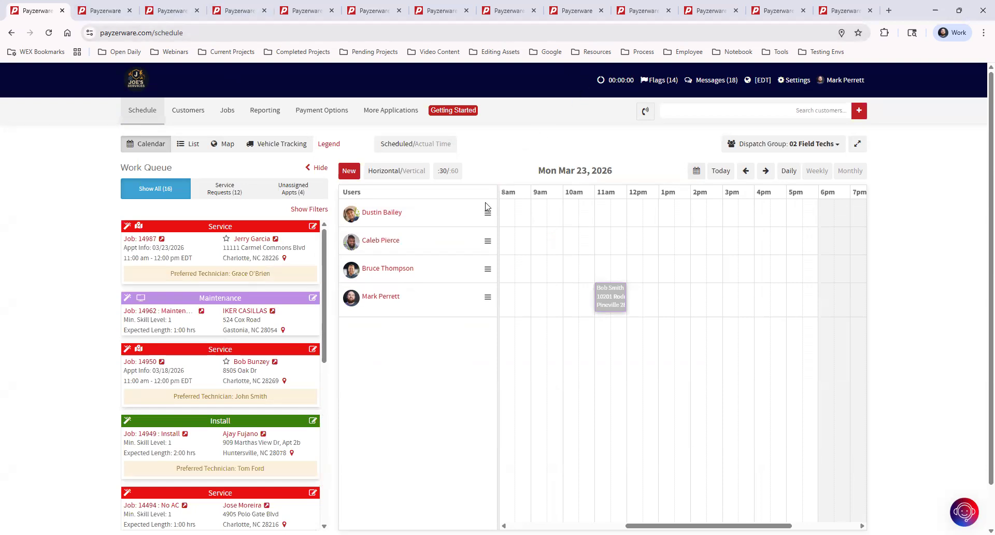
left_click(349, 170)
left_click(468, 162)
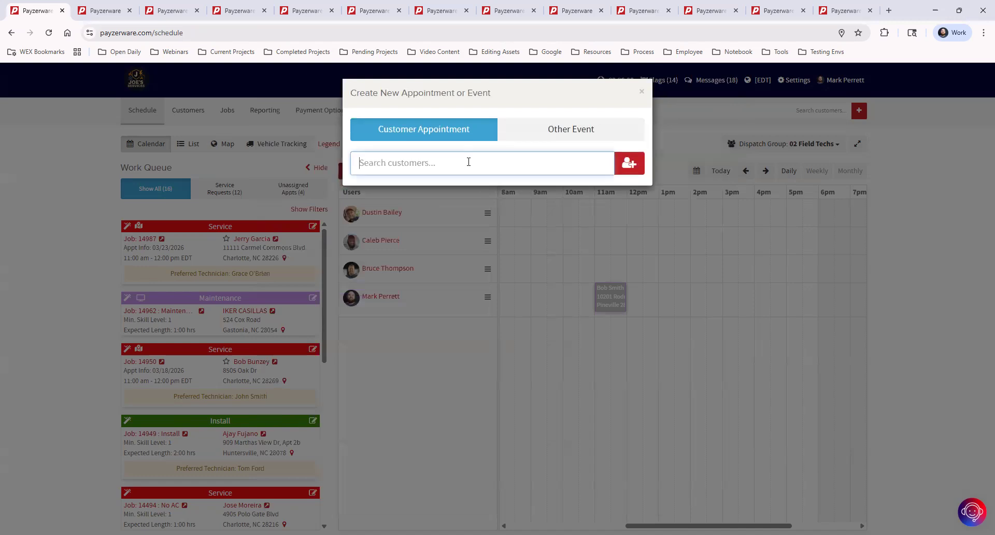
type("justin")
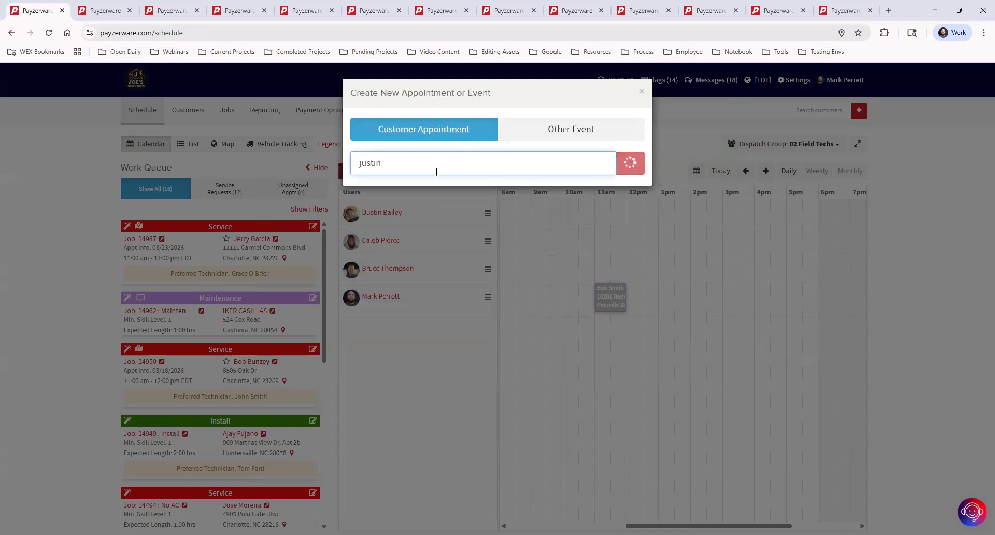
left_click(457, 206)
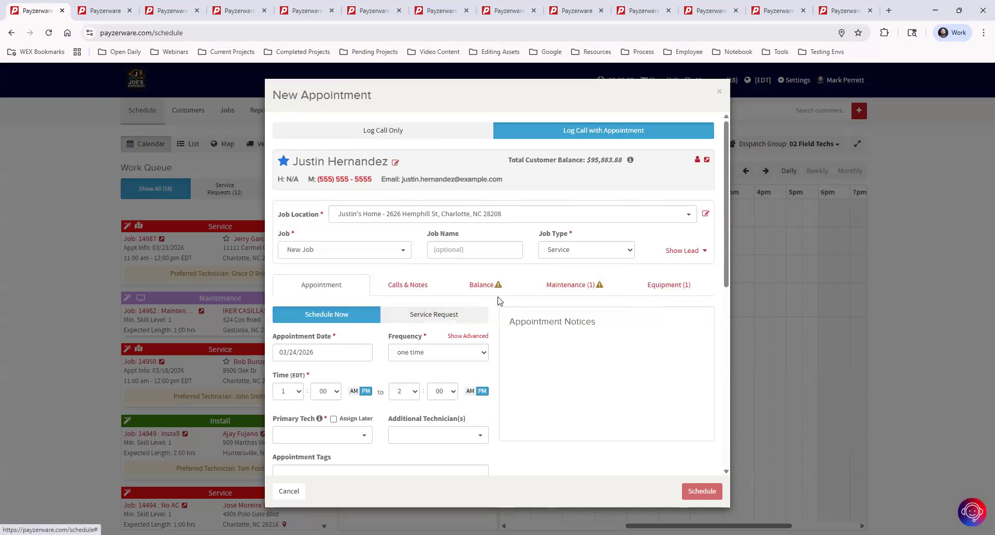
left_click(405, 288)
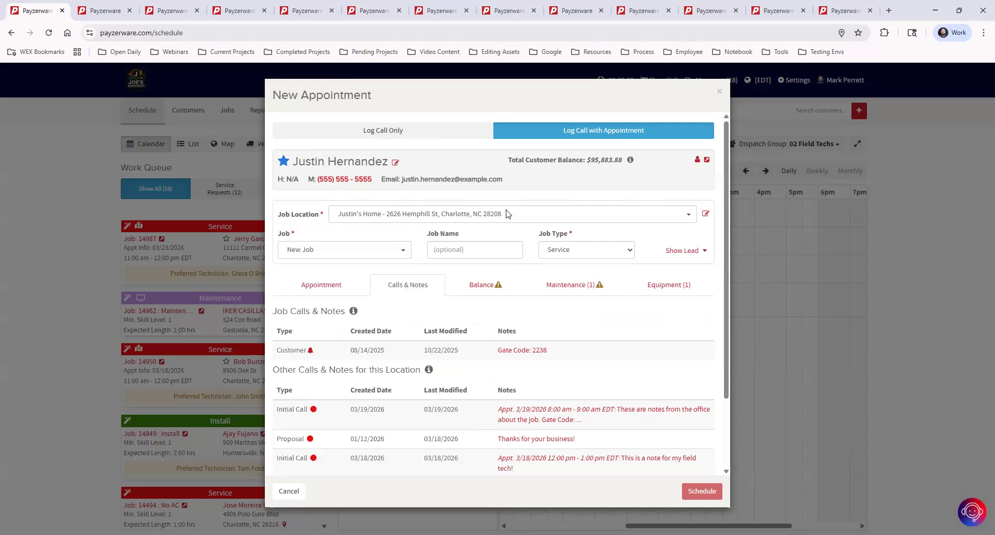
left_click(459, 214)
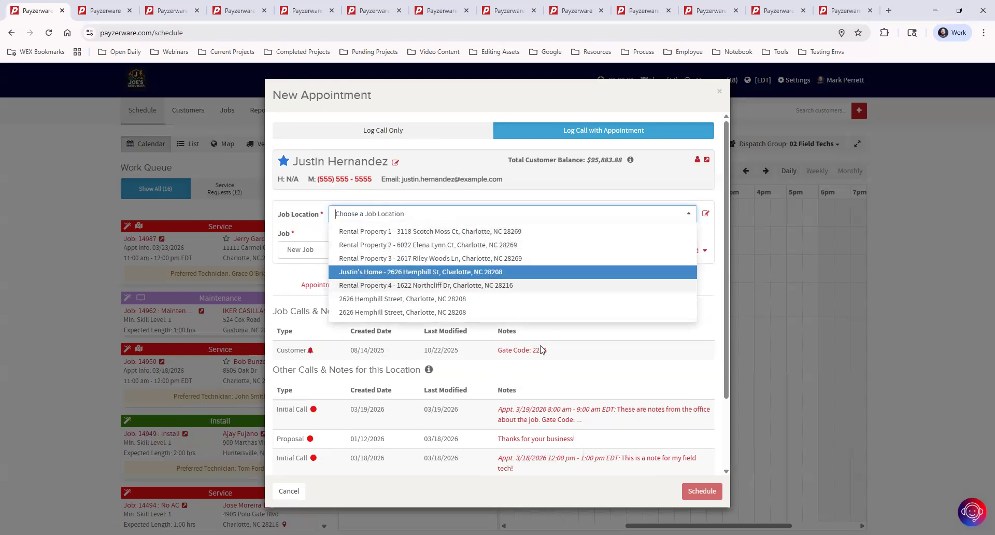
key("Return")
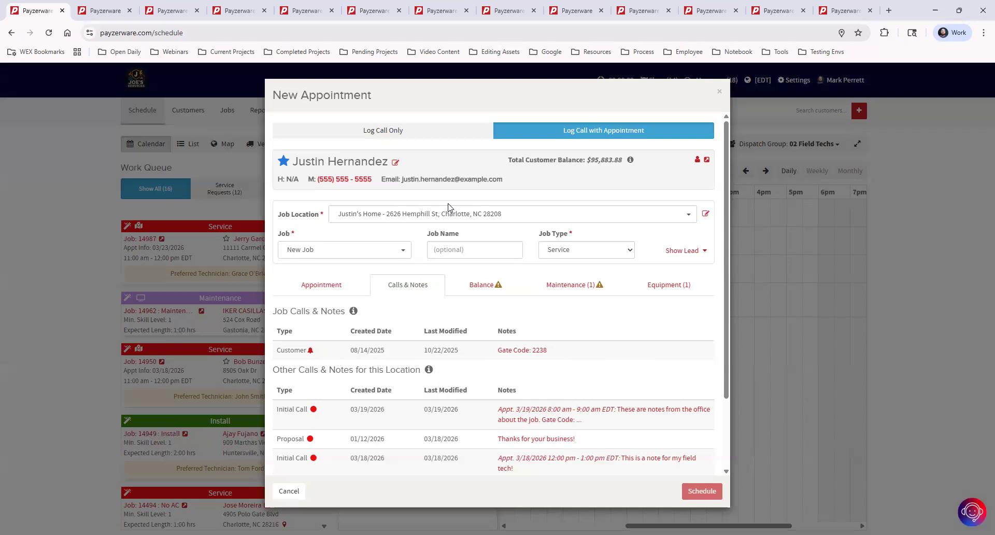
Step: Open the customer's profile in a new tab and start a note linked to their home address
left_click(708, 162)
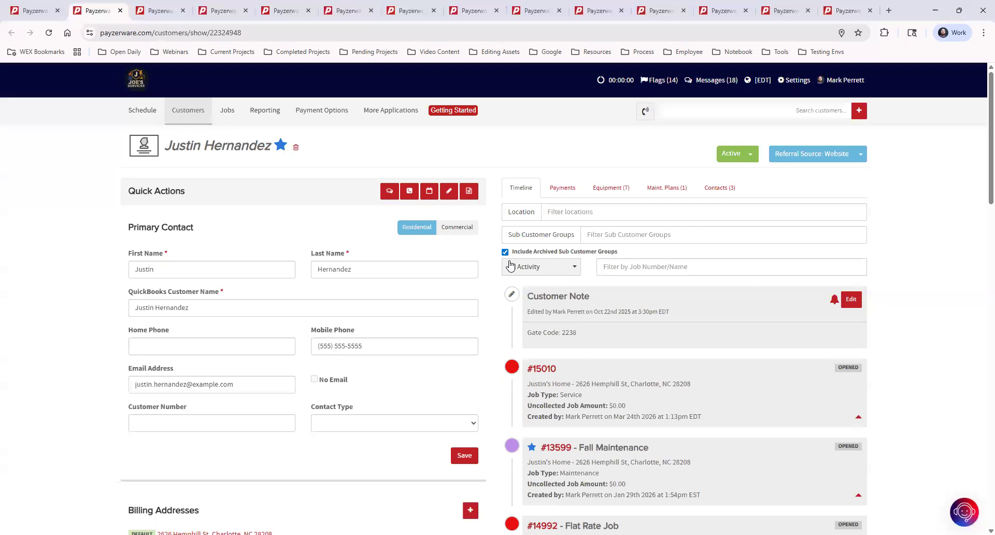
left_click(451, 191)
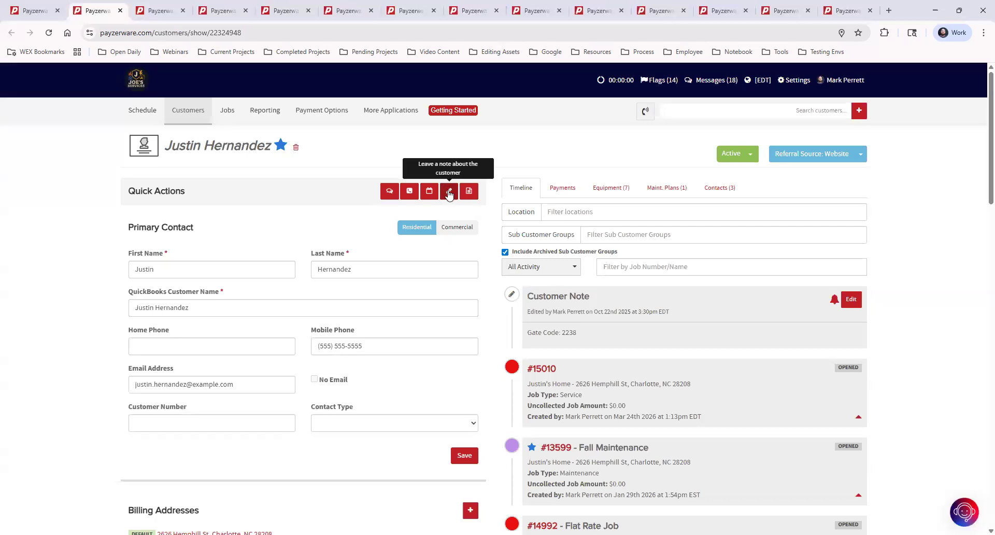
left_click(449, 193)
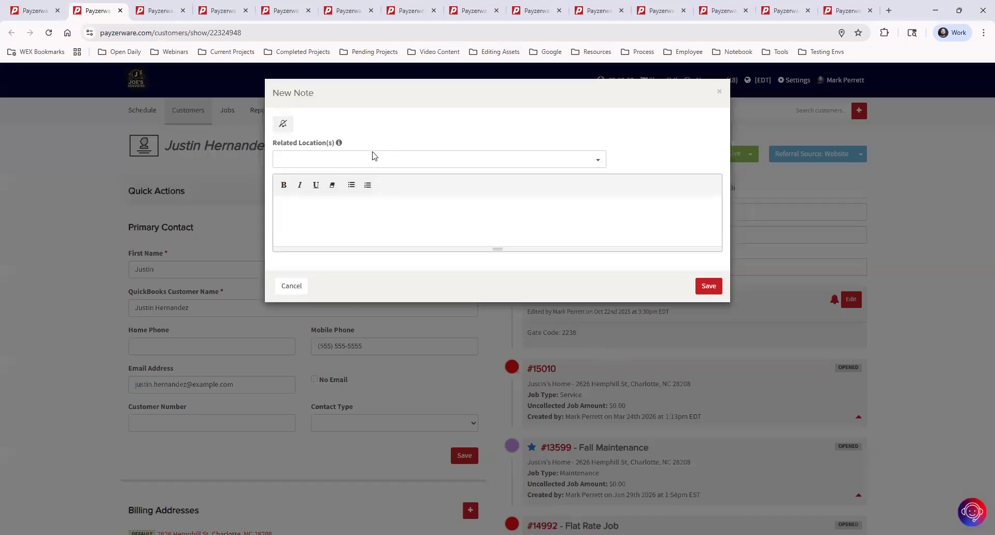
left_click(373, 152)
left_click(344, 178)
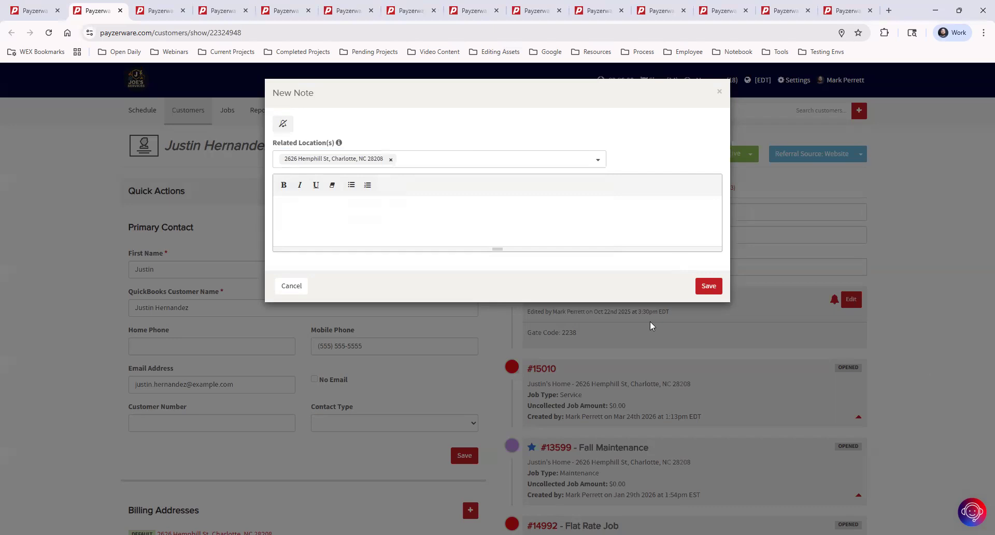
Step: Pin the note, draft the text 'Filter Size', then discard it unsaved
left_click(275, 125)
left_click(417, 207)
type("Filtr")
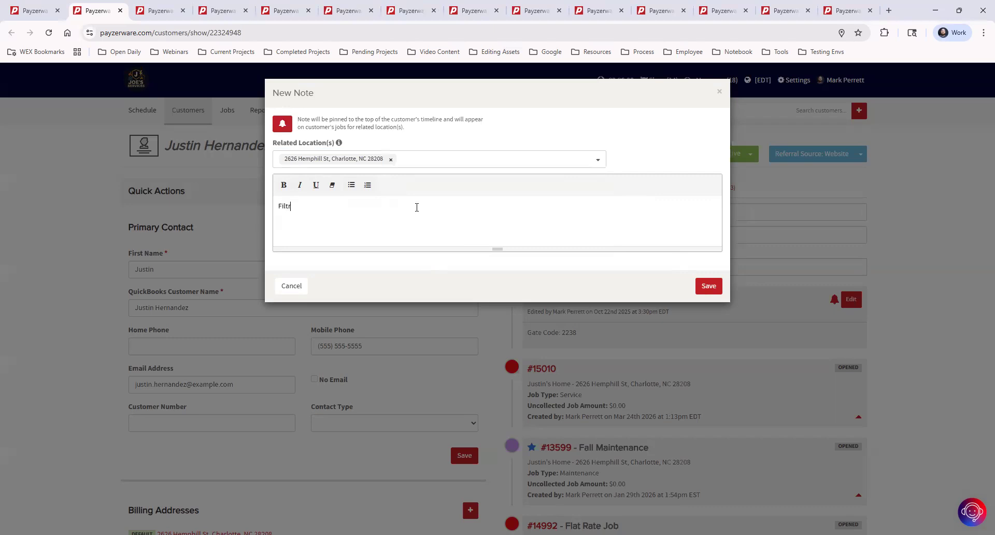
type(" Size")
left_click(306, 221)
left_click(720, 92)
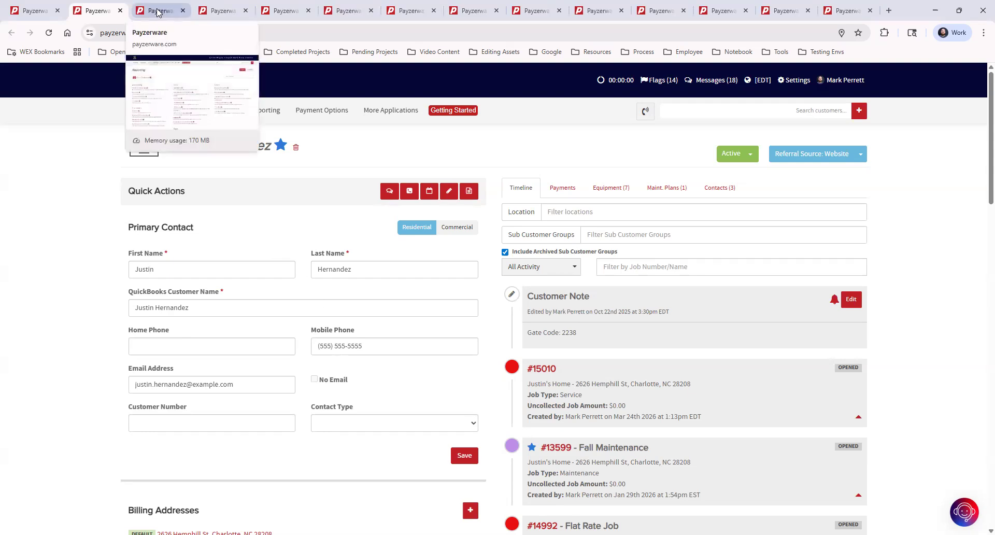
Step: Go back to the schedule tab and show the New Appointment's Appointment tab
left_click(36, 11)
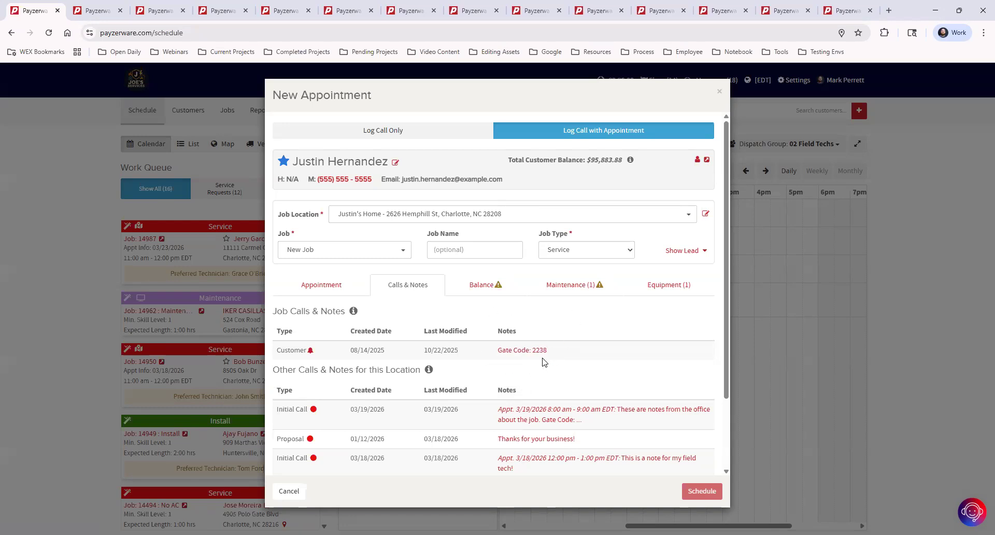
left_click(314, 282)
scroll(585, 378, "down", 6)
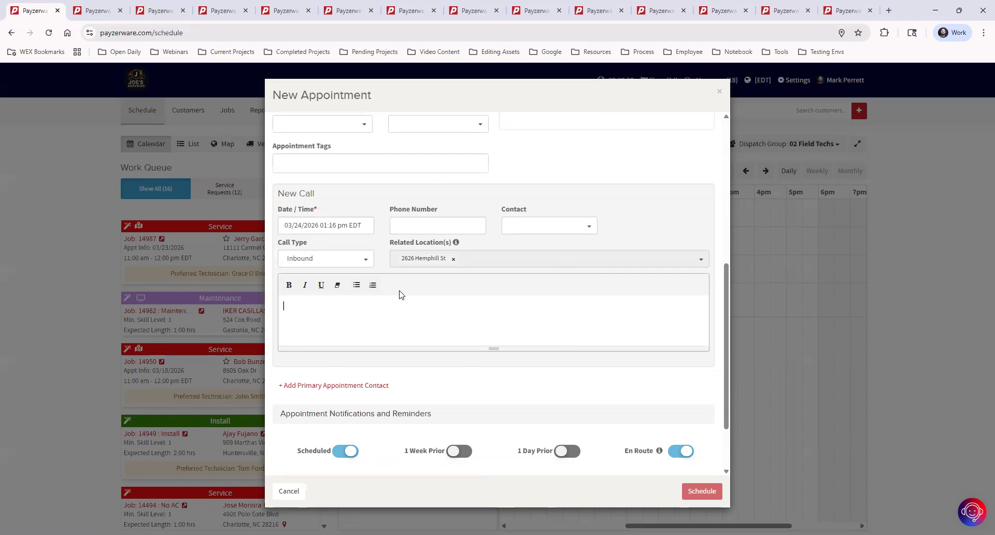
scroll(493, 318, "up", 6)
Step: Show the customer's Balance tab with $97,333.88 owed and scroll through the unpaid invoices
left_click(494, 290)
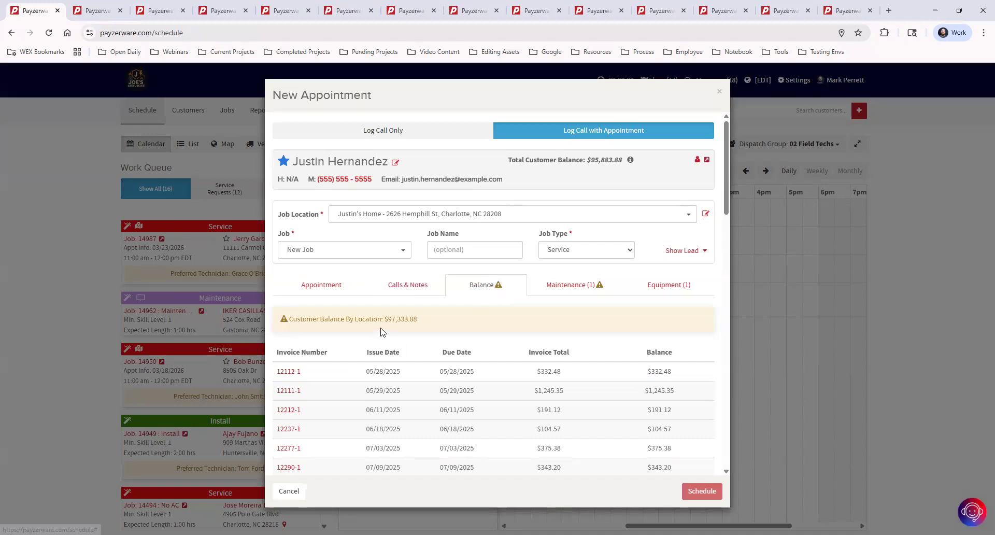
left_click_drag(387, 319, 456, 321)
left_click(488, 369)
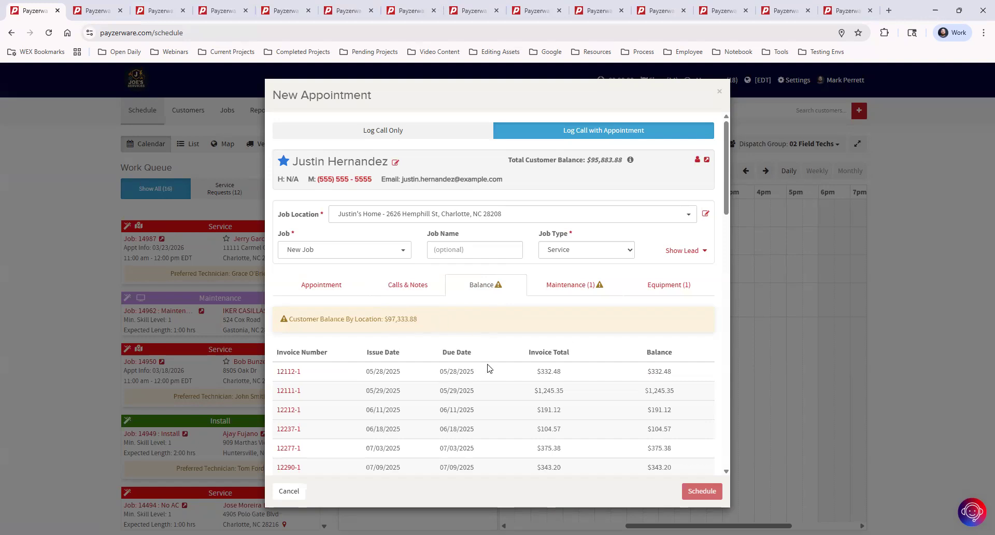
scroll(392, 373, "down", 1)
scroll(392, 373, "down", 6)
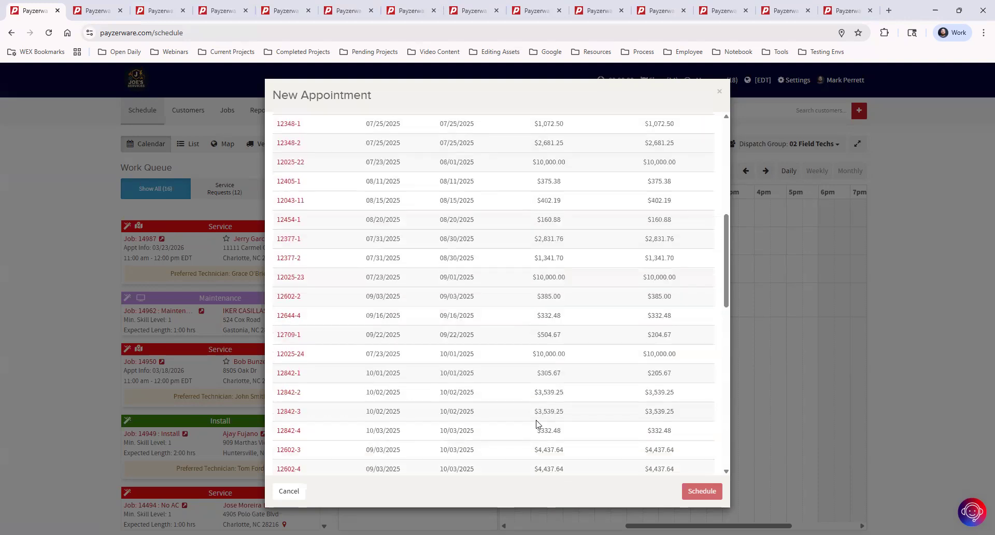
scroll(538, 423, "up", 5)
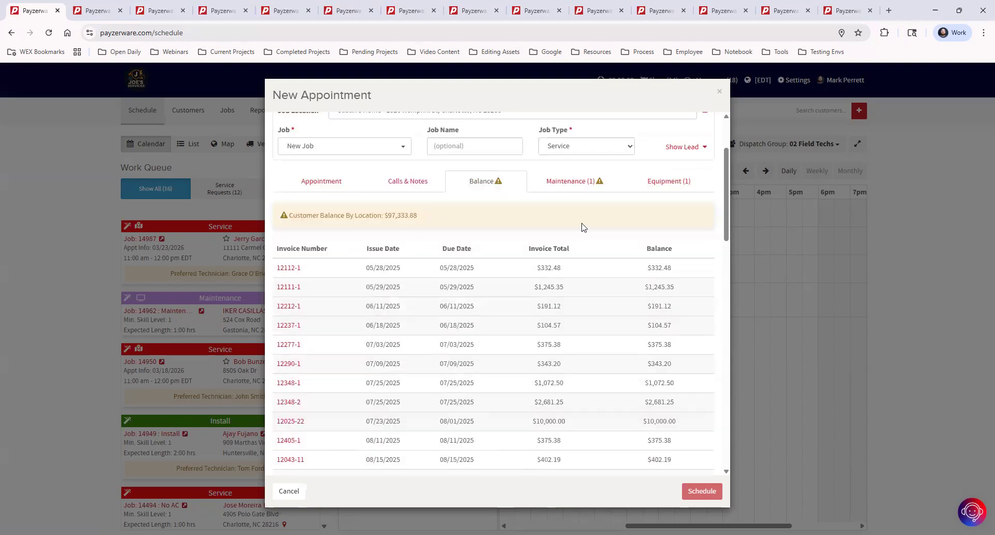
Step: View the Maintenance (1) plan, then the Equipment (1) tab listing the Daikin water heater
left_click(588, 190)
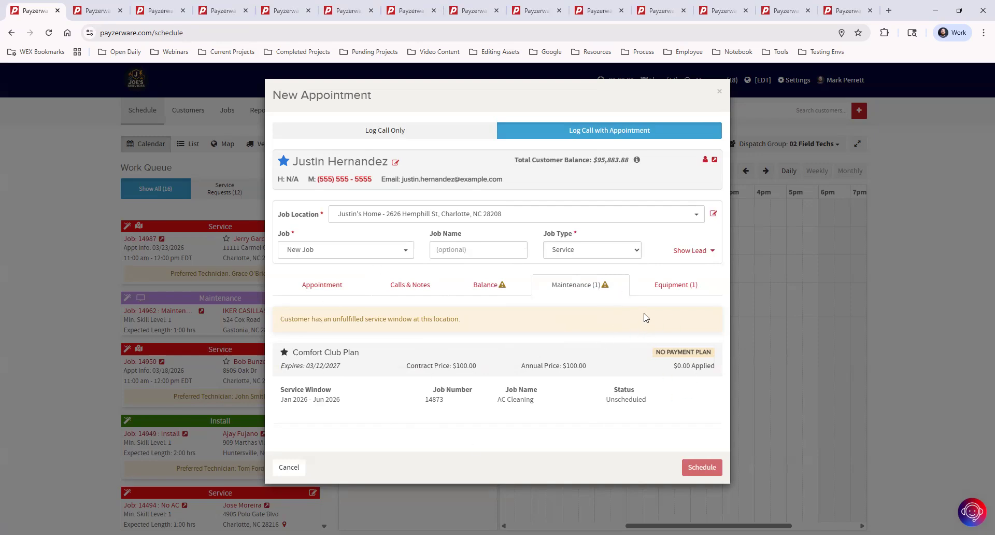
left_click(677, 289)
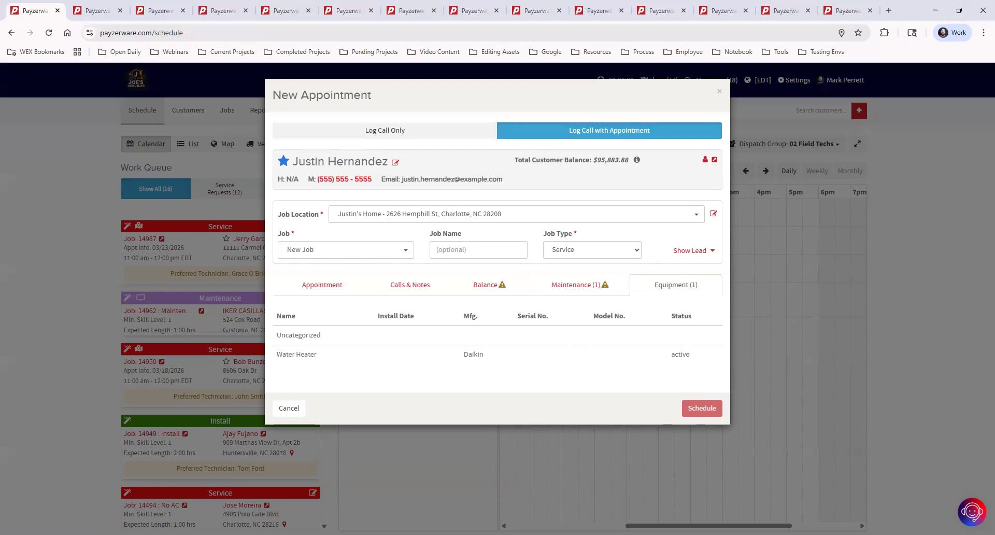
Step: Cancel the unfinished appointment and start a new one, searching for and selecting the same customer
left_click(292, 409)
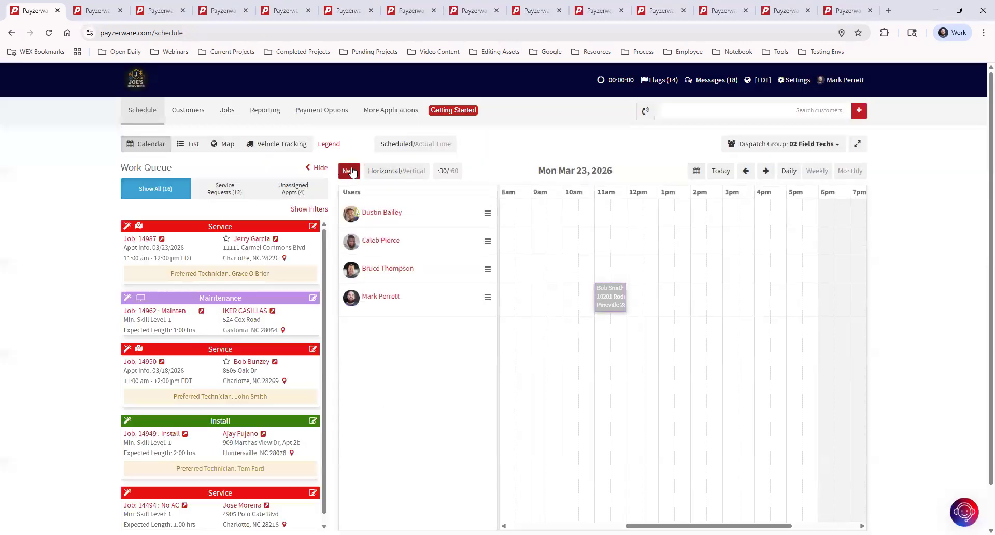
left_click(349, 171)
left_click(441, 159)
type("just")
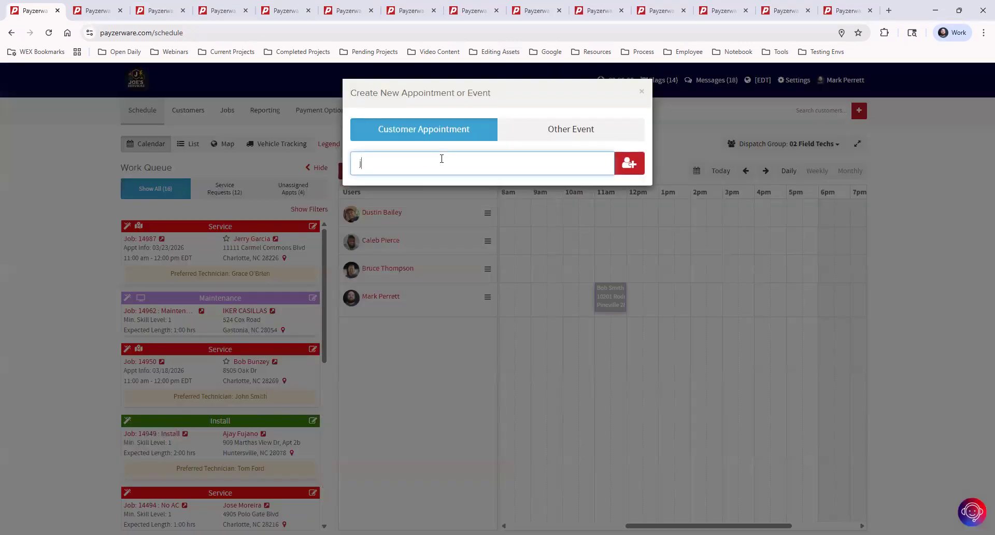
type("in")
left_click(456, 190)
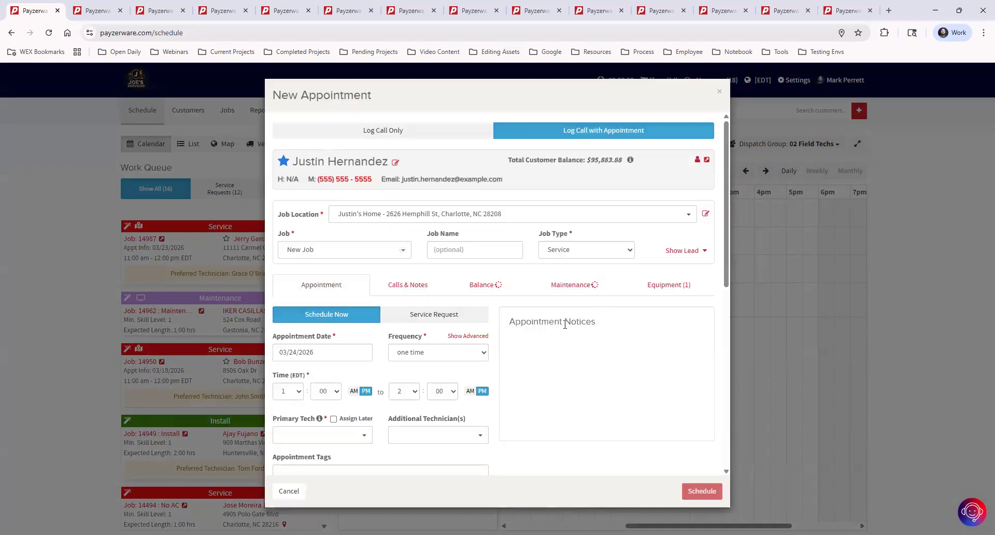
scroll(645, 294, "down", 8)
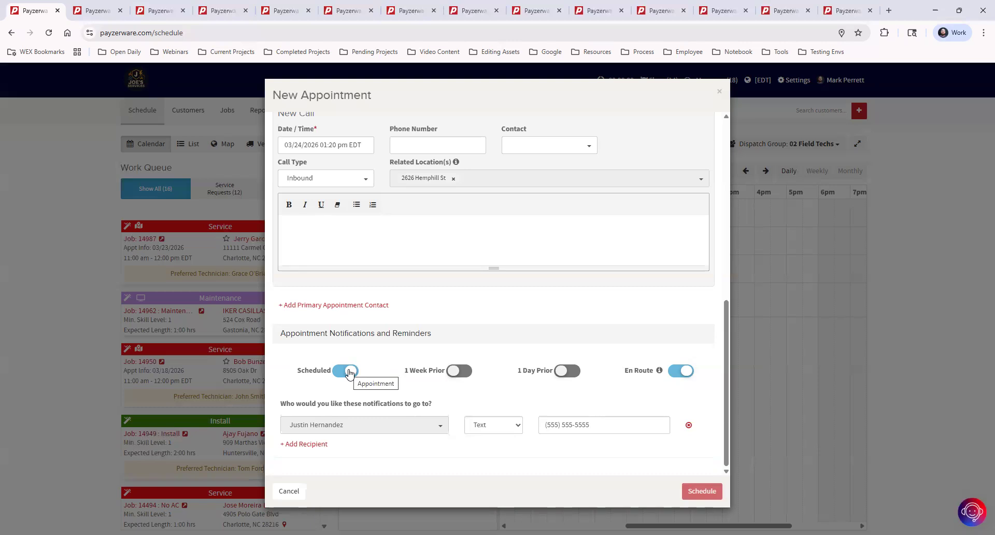
Step: Switch on the 1 Week Prior and 1 Day Prior appointment text reminders
left_click(460, 371)
left_click(570, 371)
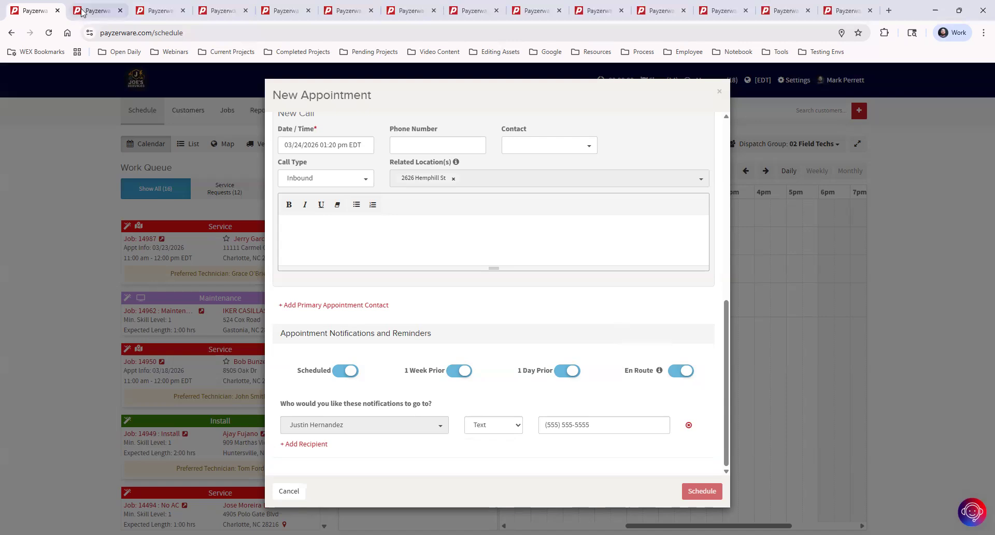
Step: Go back to the job #14343 tab and bring up the Settings › Call & Notifications submenu
left_click(103, 11)
left_click(156, 11)
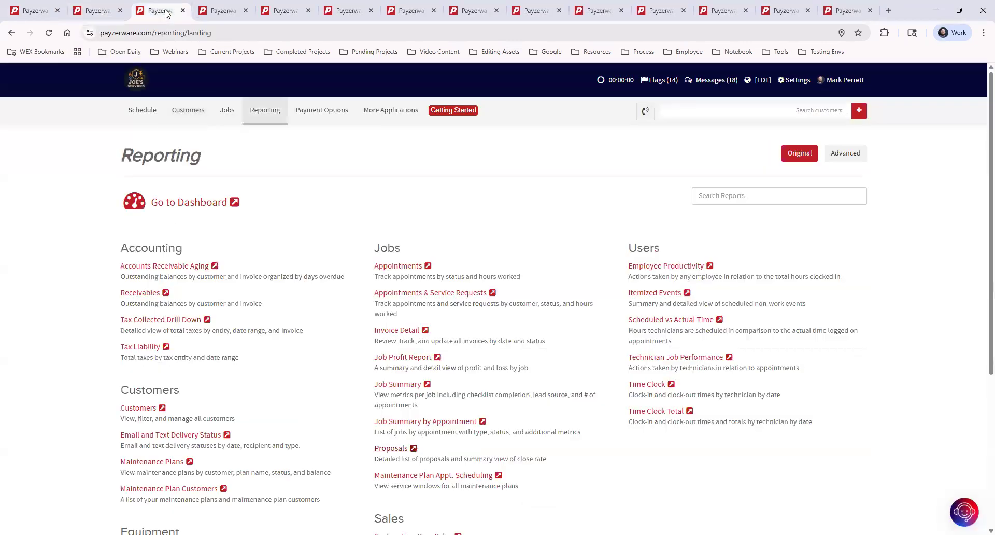
left_click(222, 11)
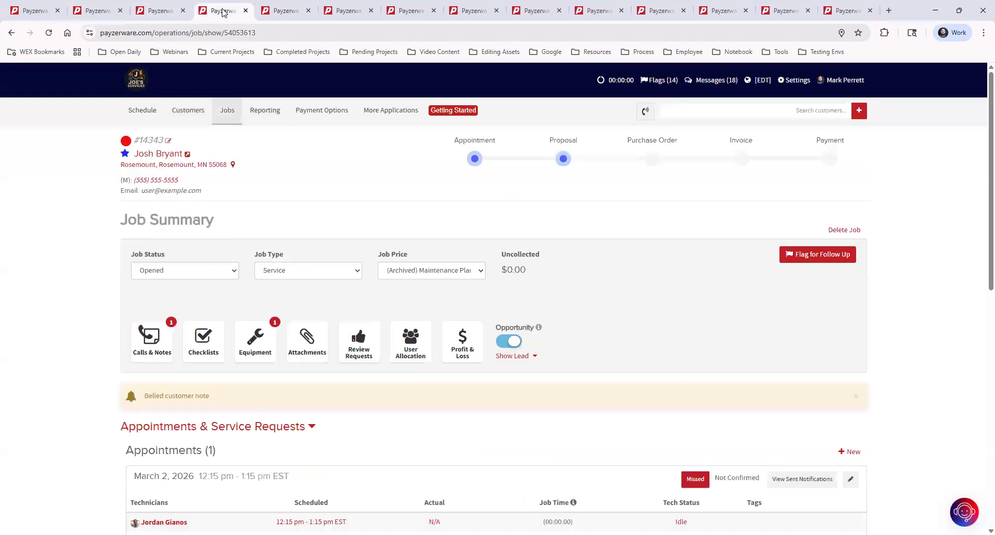
left_click(280, 10)
left_click(342, 13)
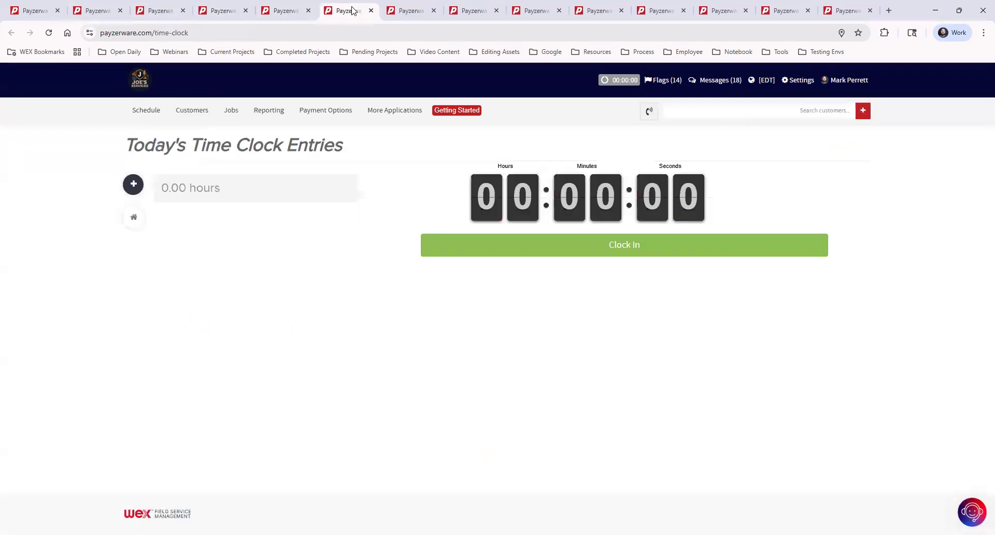
left_click(226, 17)
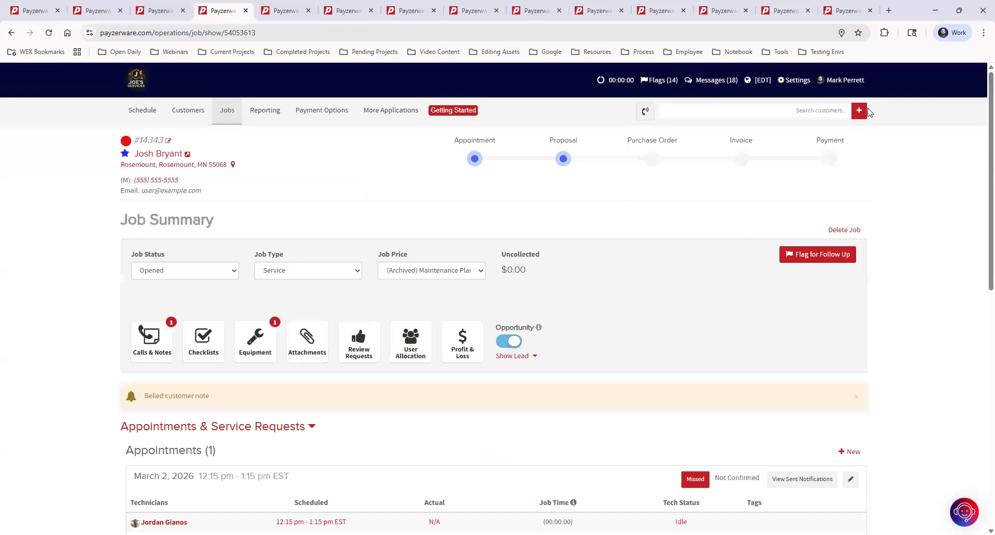
left_click(797, 82)
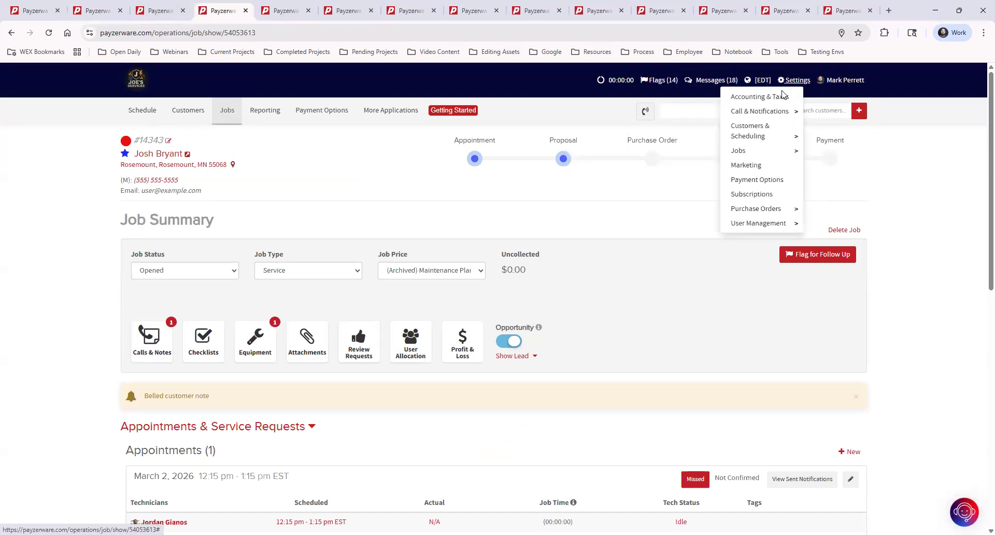
mouse_move(775, 114)
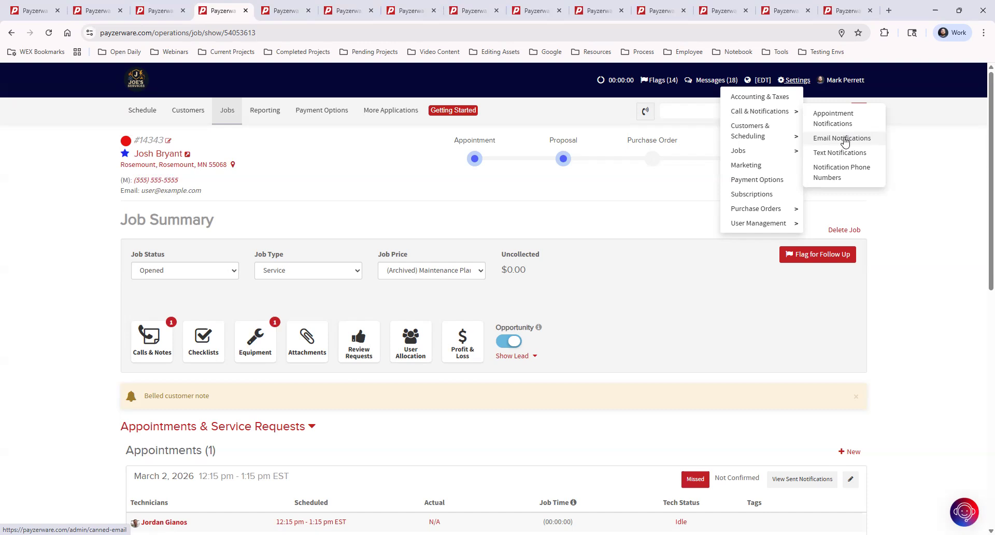
Step: Open Email Notifications and enlarge the Appointment Scheduled message box to show the full template
left_click(848, 139)
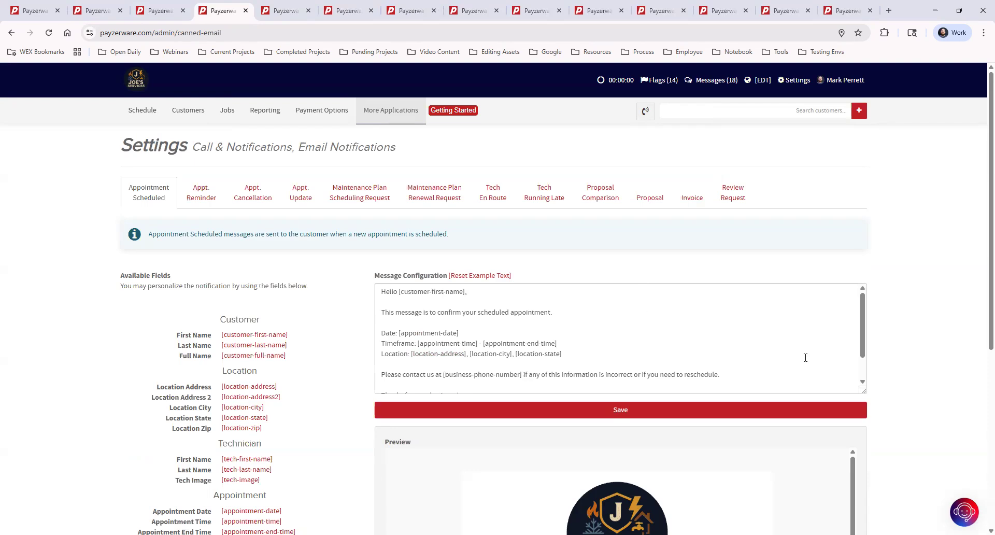
left_click_drag(864, 389, 861, 475)
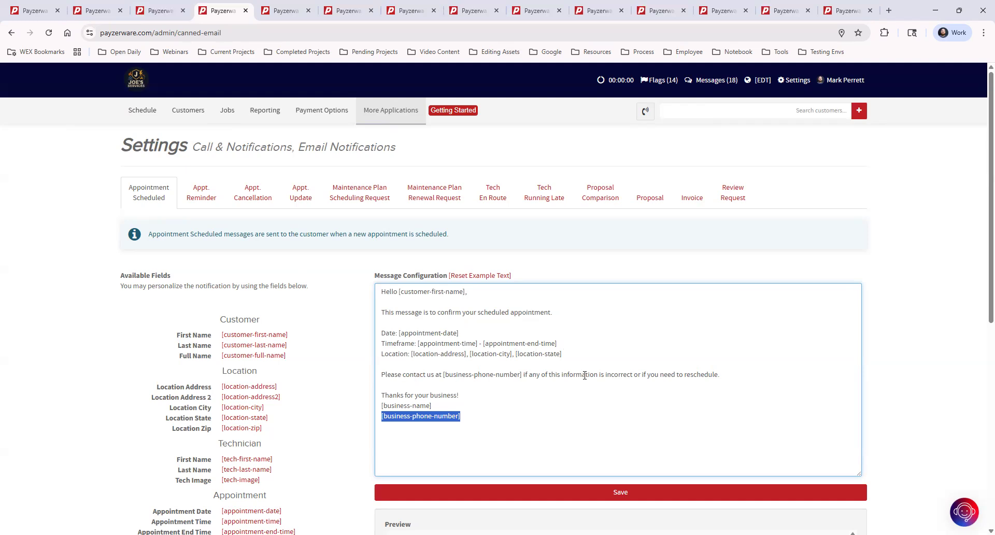
left_click(483, 427)
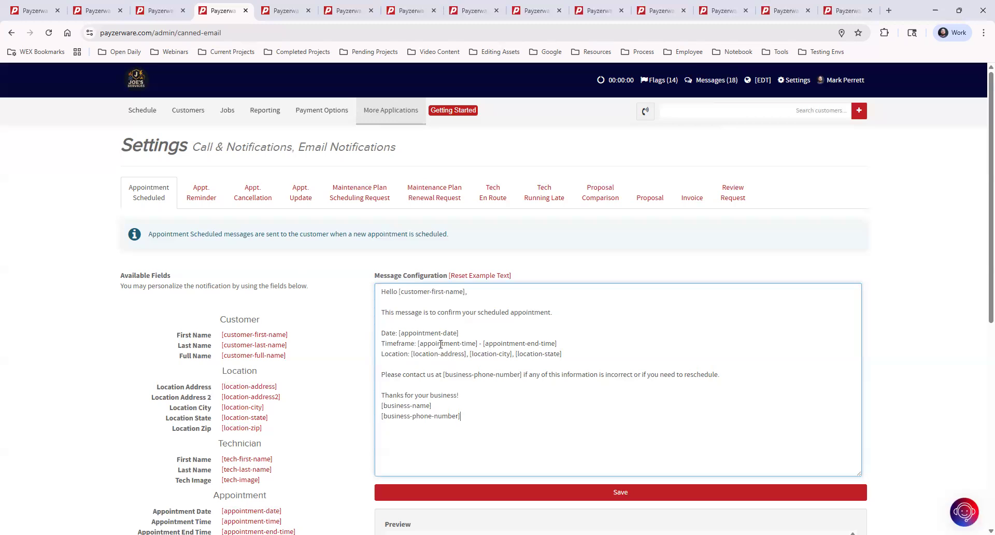
scroll(321, 420, "down", 1)
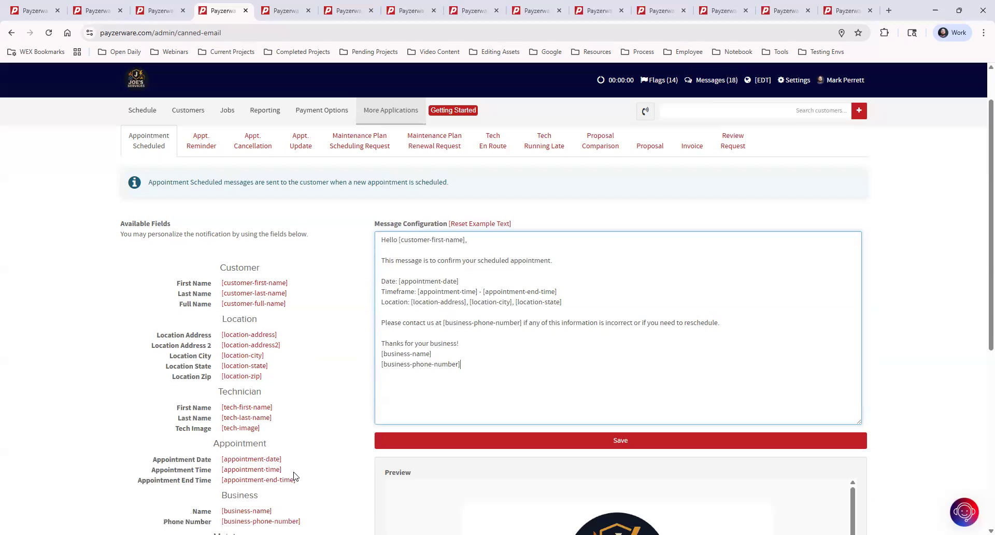
left_click_drag(282, 470, 222, 473)
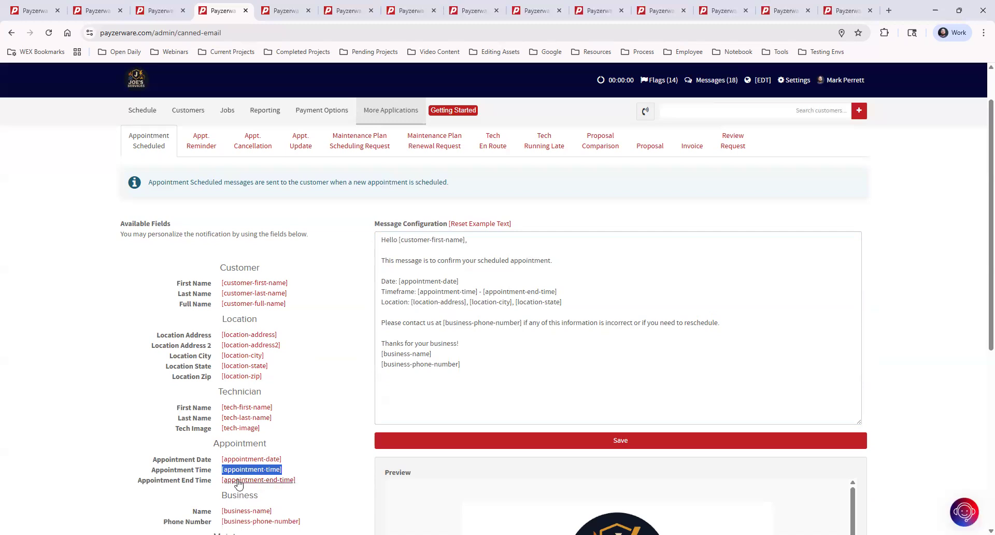
left_click(899, 294)
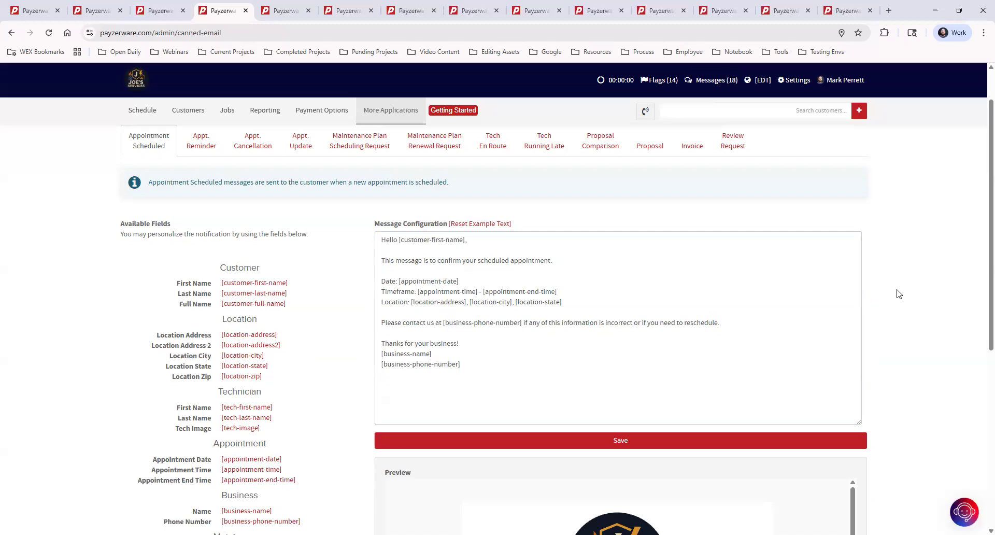
scroll(900, 294, "down", 6)
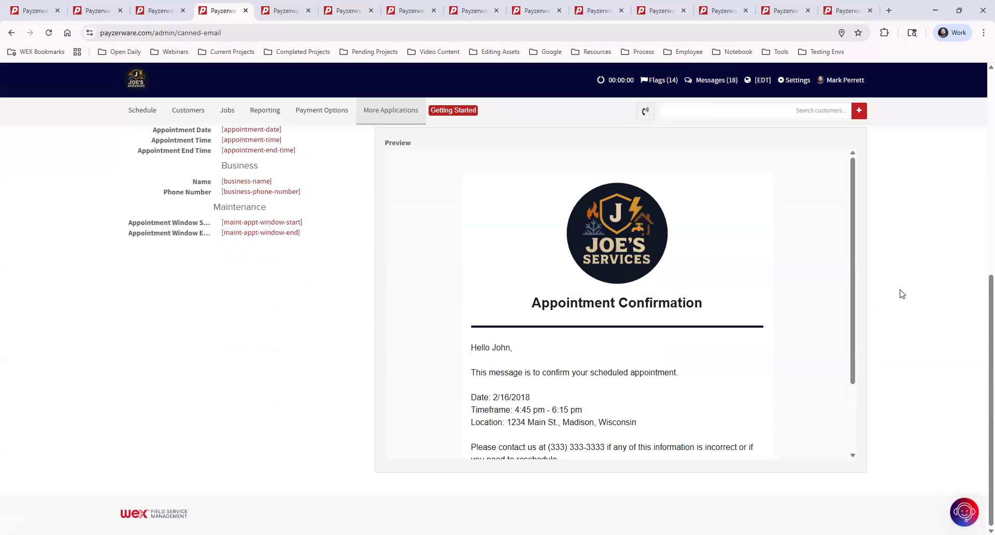
scroll(555, 427, "down", 1)
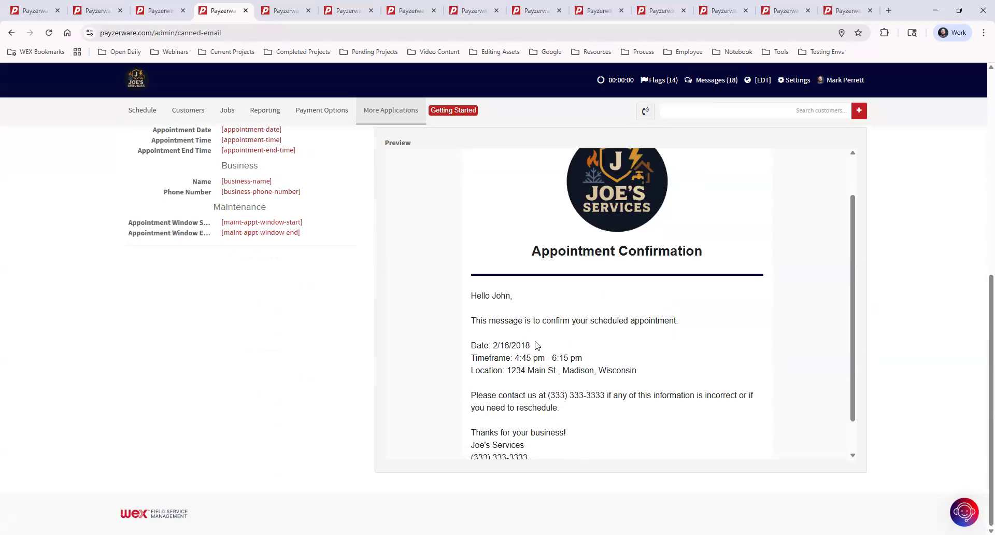
left_click_drag(515, 358, 676, 362)
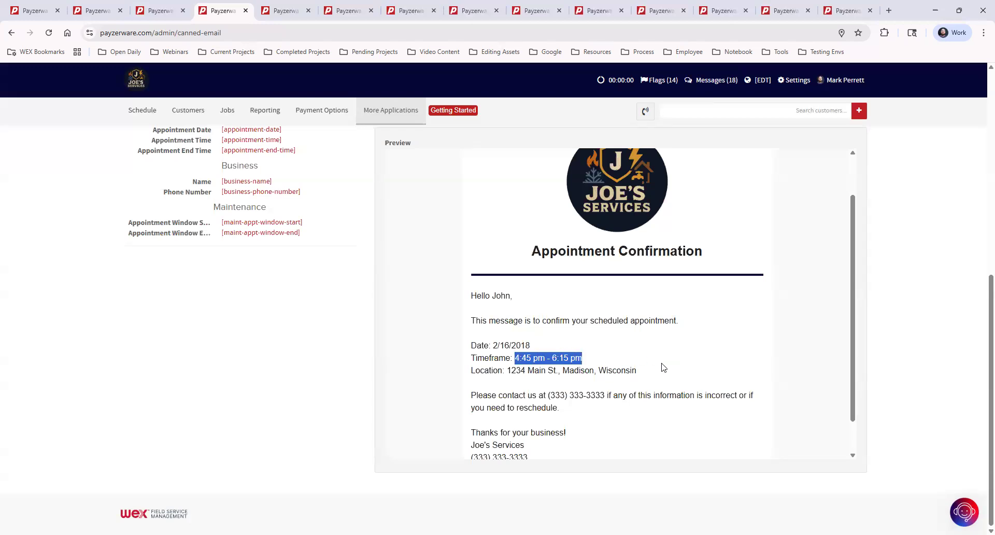
left_click(546, 359)
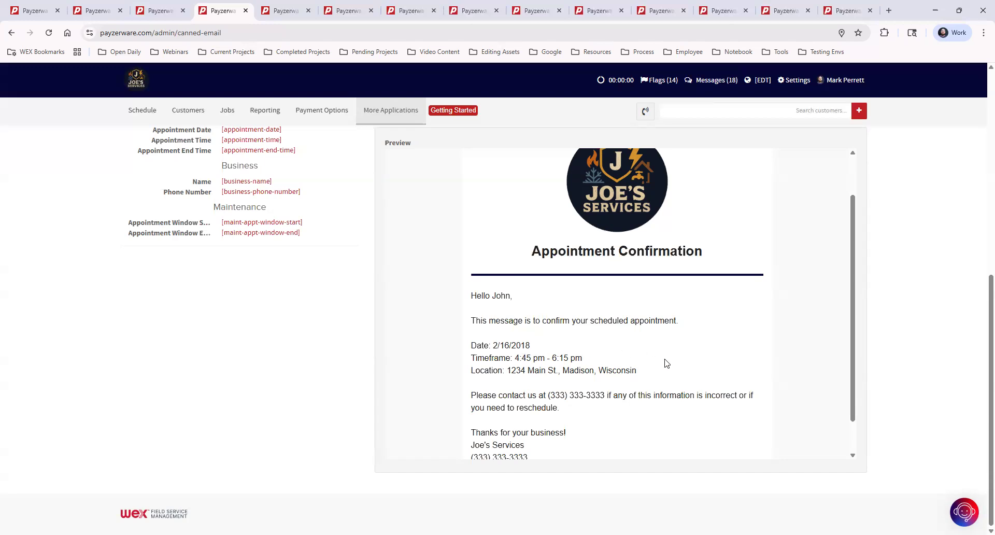
scroll(708, 399, "up", 8)
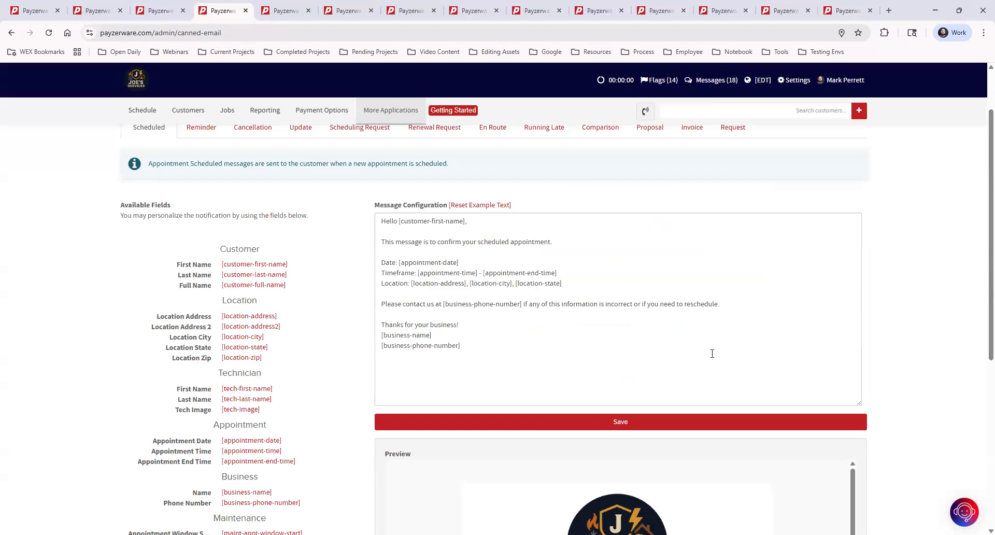
Step: Show the Review Request email template with its Automated Reviews settings for Maintenance and Service jobs
scroll(712, 354, "up", 2)
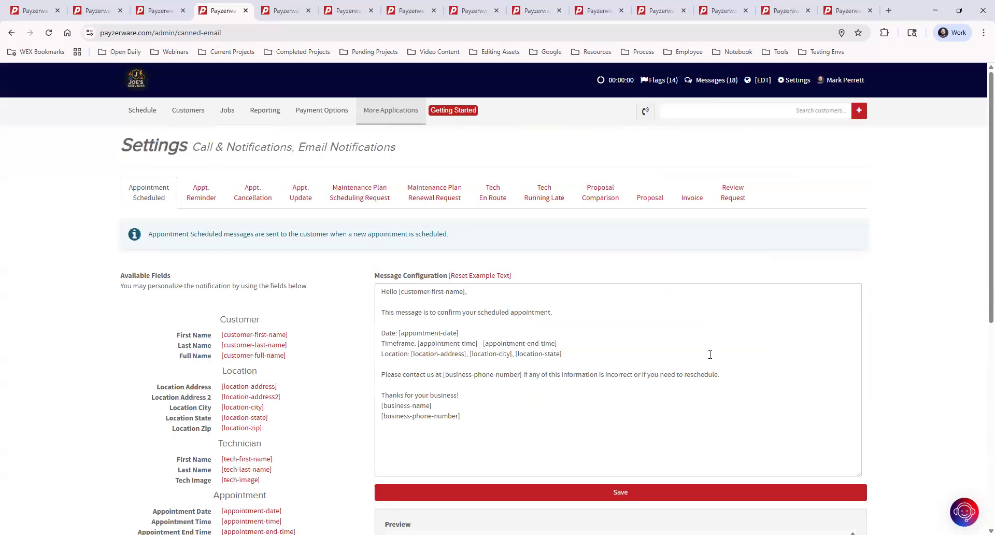
left_click(735, 194)
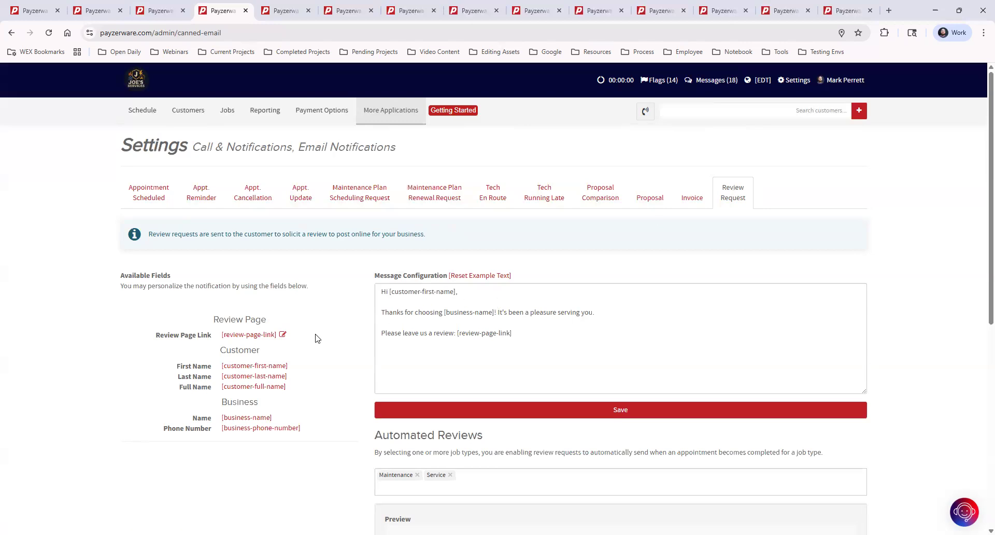
Step: Open the Review Request Settings dialog listing Google, Facebook, Yelp and 'Our Website' review links
left_click(283, 336)
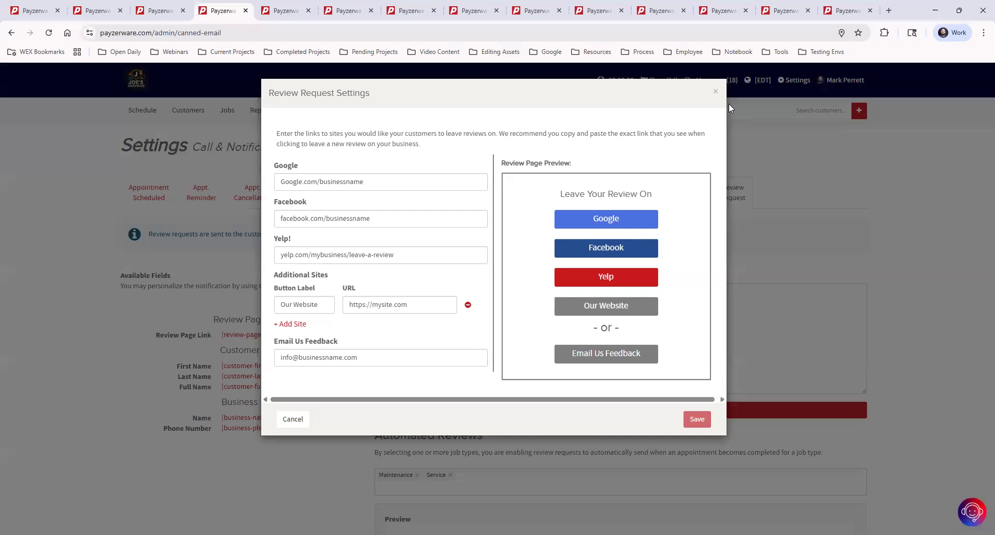
Step: Close the Review Request Settings dialog and reopen the Settings › Call & Notifications submenu
left_click(715, 91)
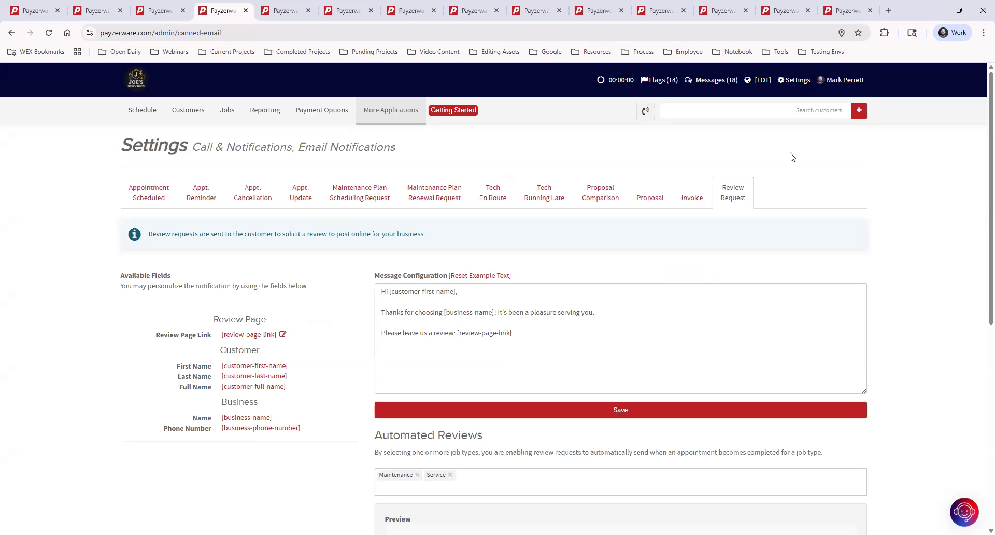
left_click(795, 82)
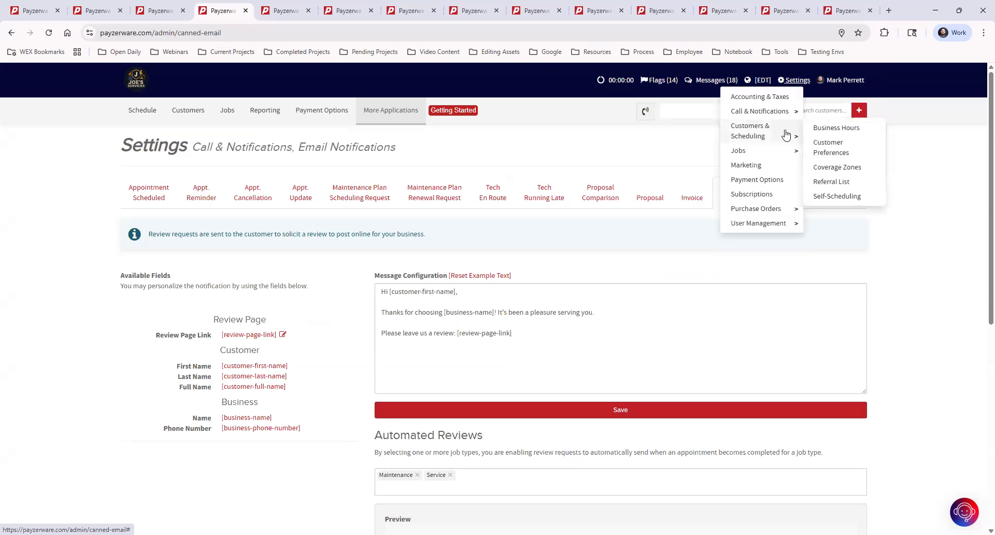
mouse_move(788, 118)
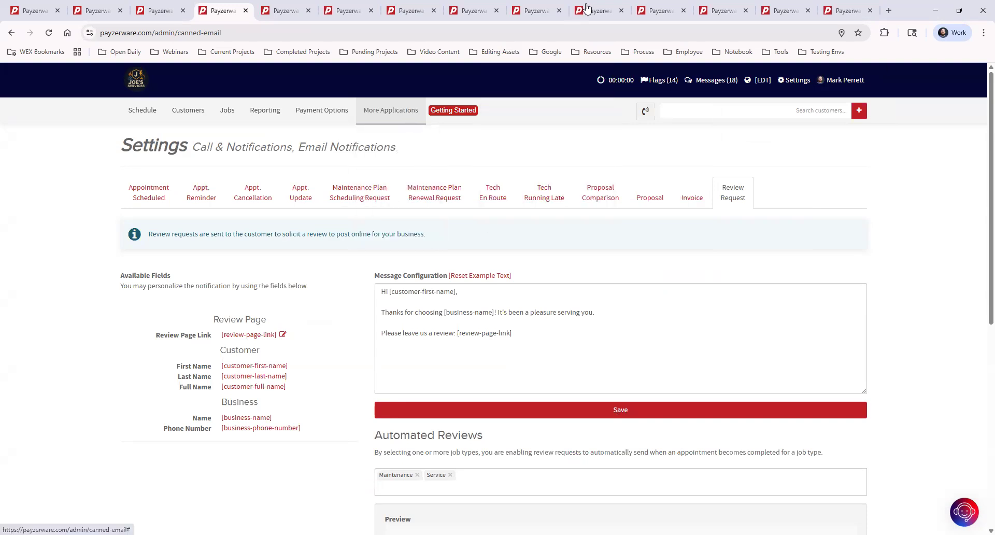
Step: Open the Schedule on the fifth tab and start a new Other Event form, defaulting to a Meeting
left_click(300, 15)
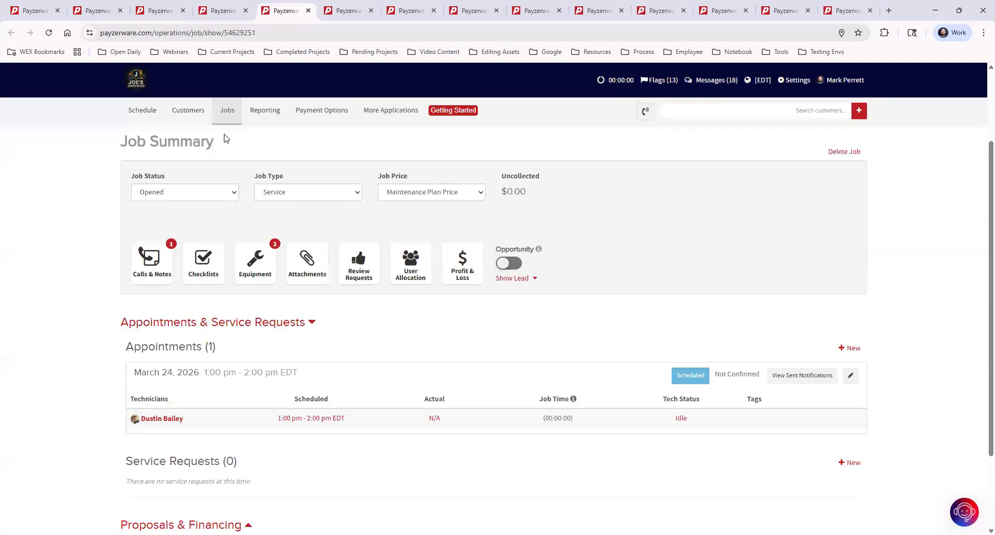
left_click(390, 111)
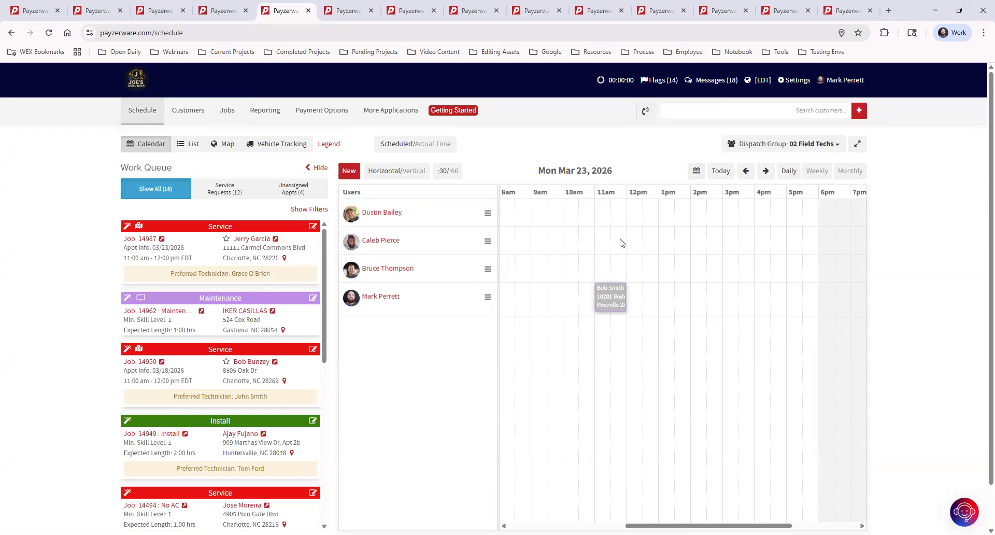
left_click(349, 171)
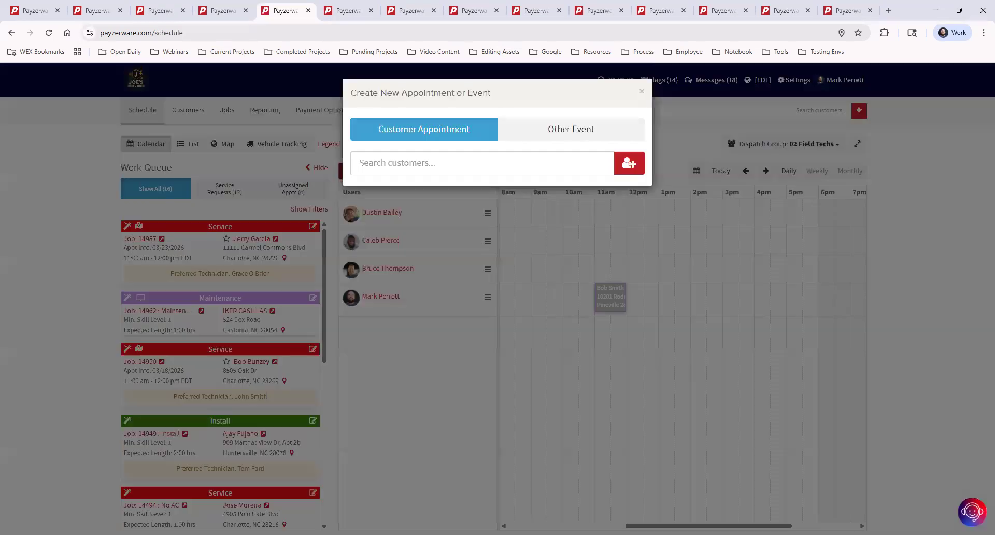
left_click(396, 164)
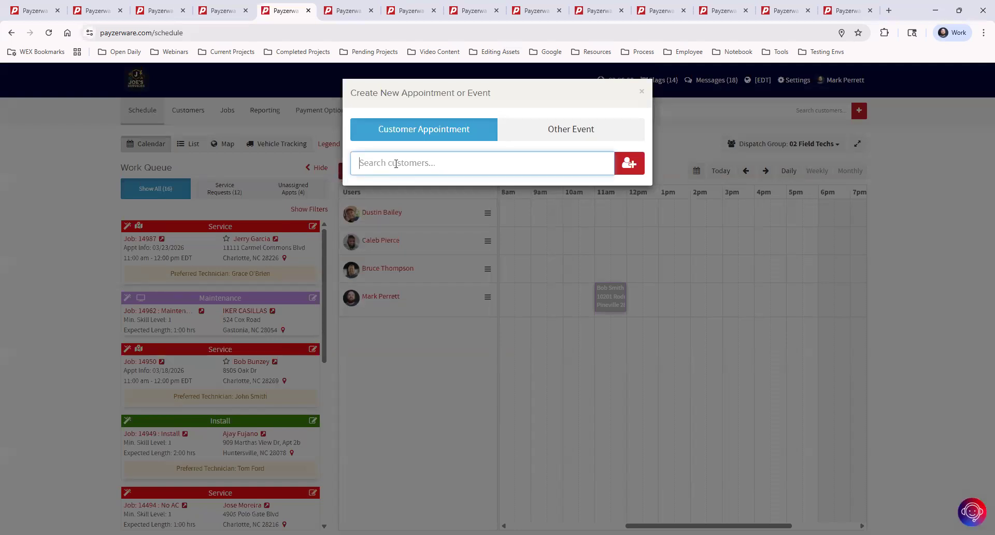
left_click(552, 132)
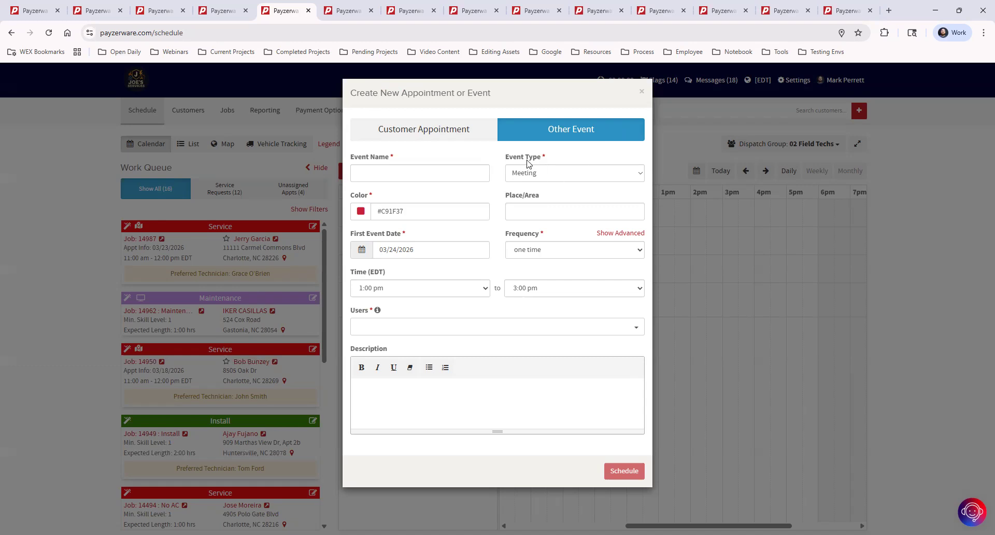
Step: Choose Sales Meeting from the Event Type list for the 03/24/2026 event
left_click(573, 175)
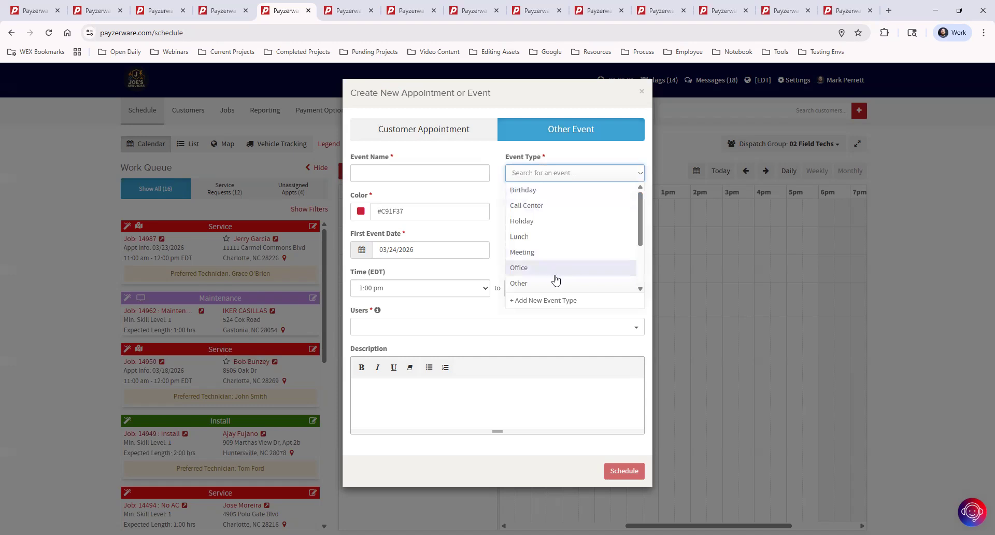
scroll(554, 276, "down", 2)
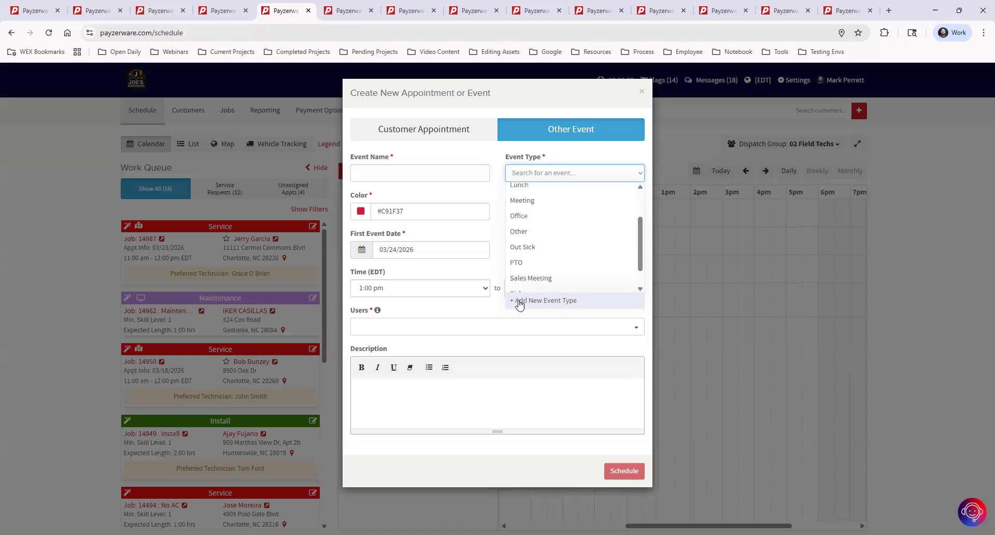
scroll(569, 267, "up", 3)
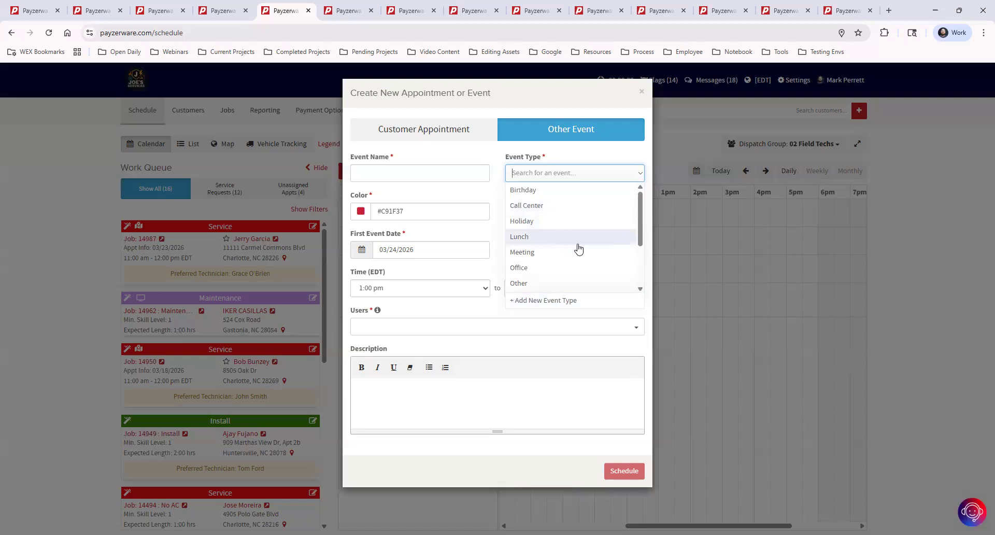
scroll(573, 250, "down", 3)
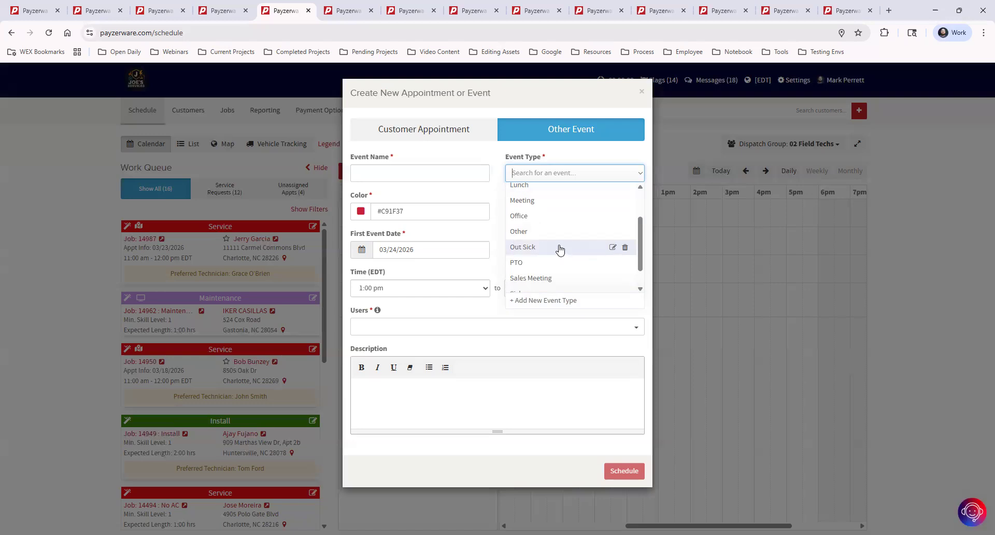
left_click(542, 278)
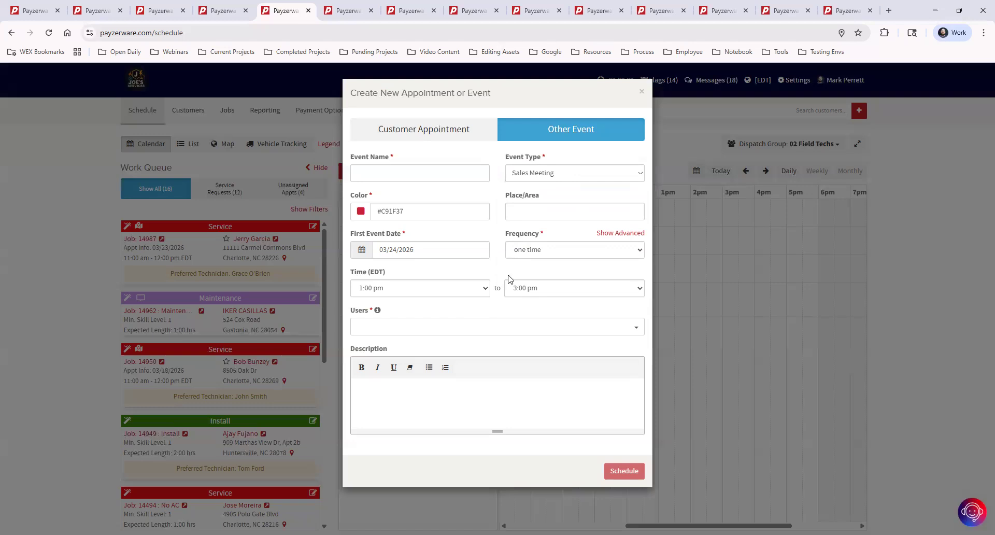
Step: Name the event Sales Meeting and confirm Sales Meeting as its event type
left_click(428, 172)
type("Sales Meeting")
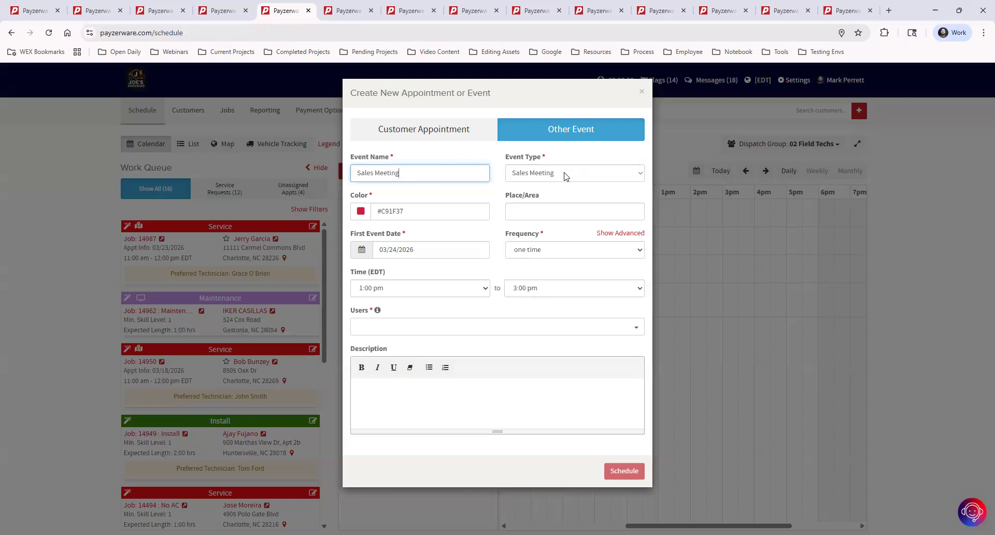
left_click(566, 176)
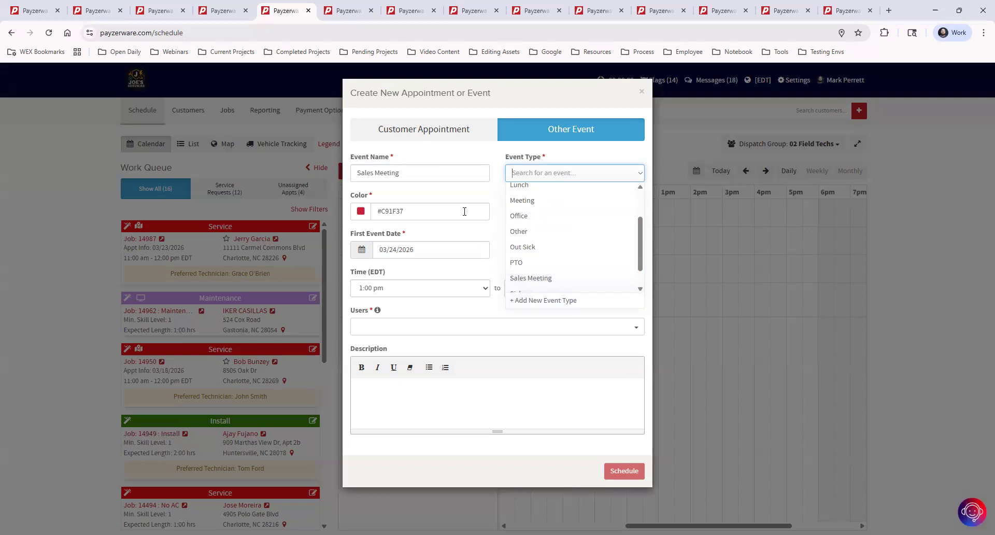
left_click(480, 152)
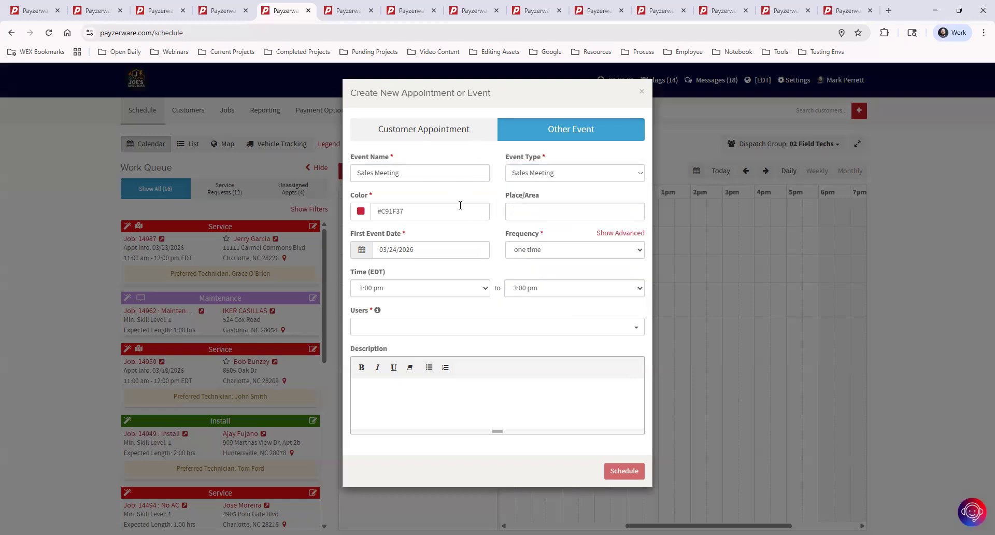
Step: Set the place to Break Room and the first event date to 03/30/2026
left_click(535, 212)
left_click(589, 241)
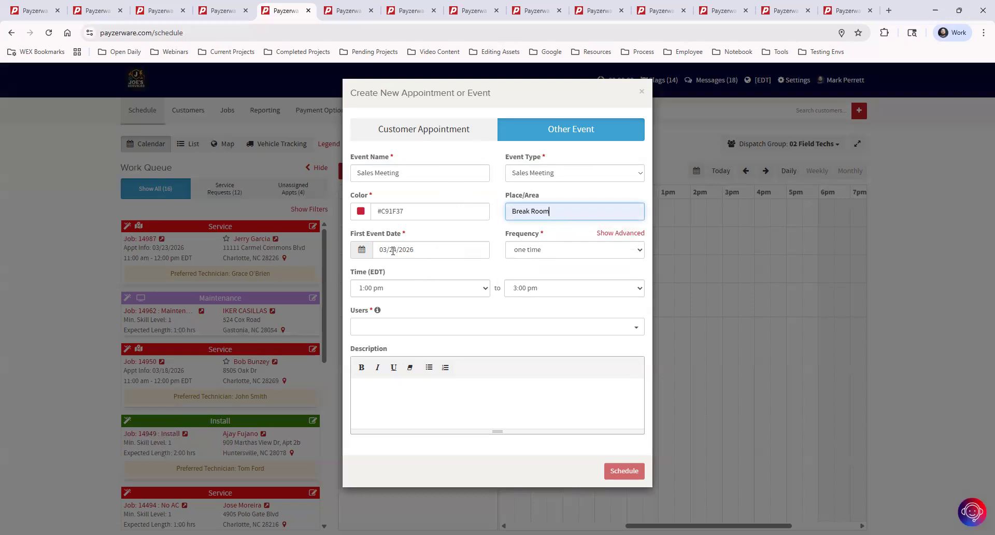
left_click(424, 251)
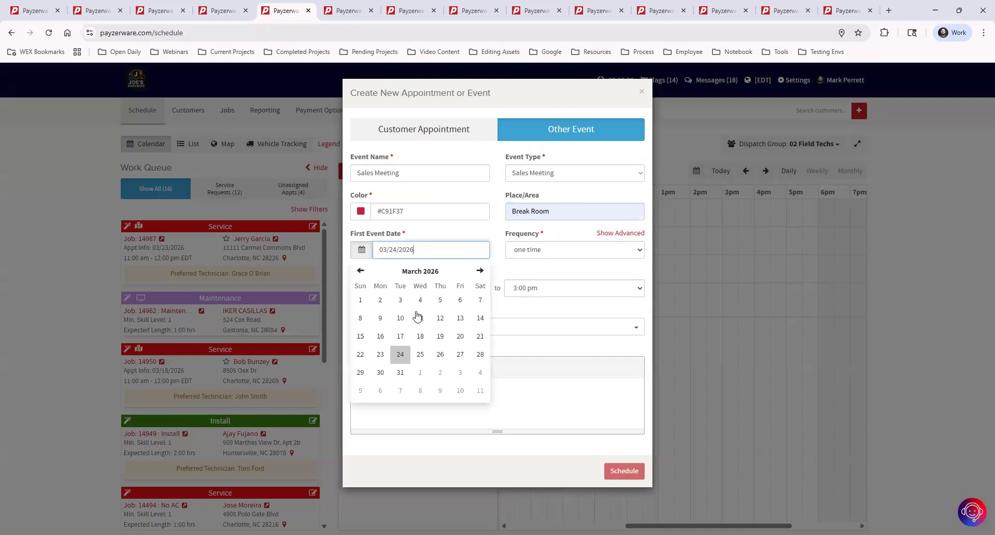
left_click(380, 372)
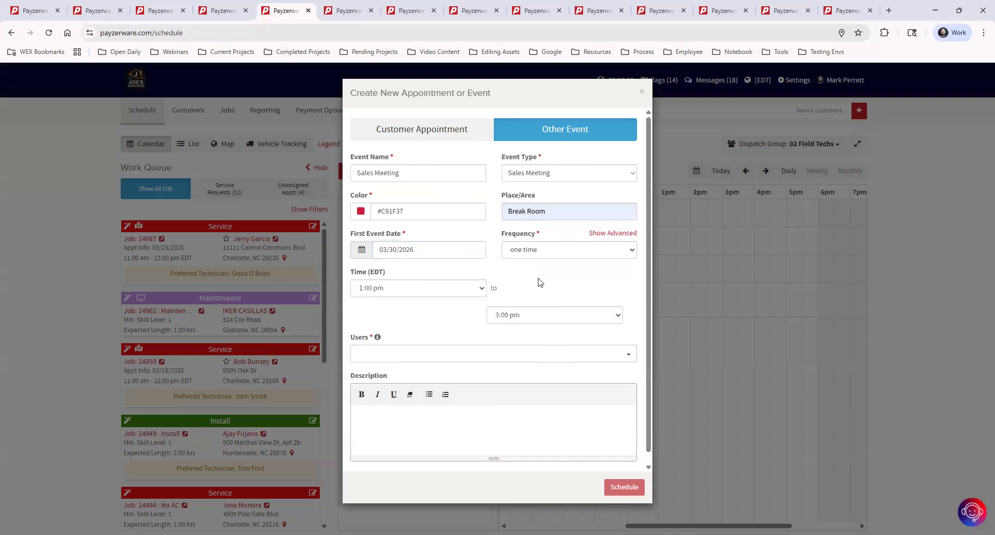
Step: Set the event to repeat weekly and review the overlap warning details
left_click(536, 252)
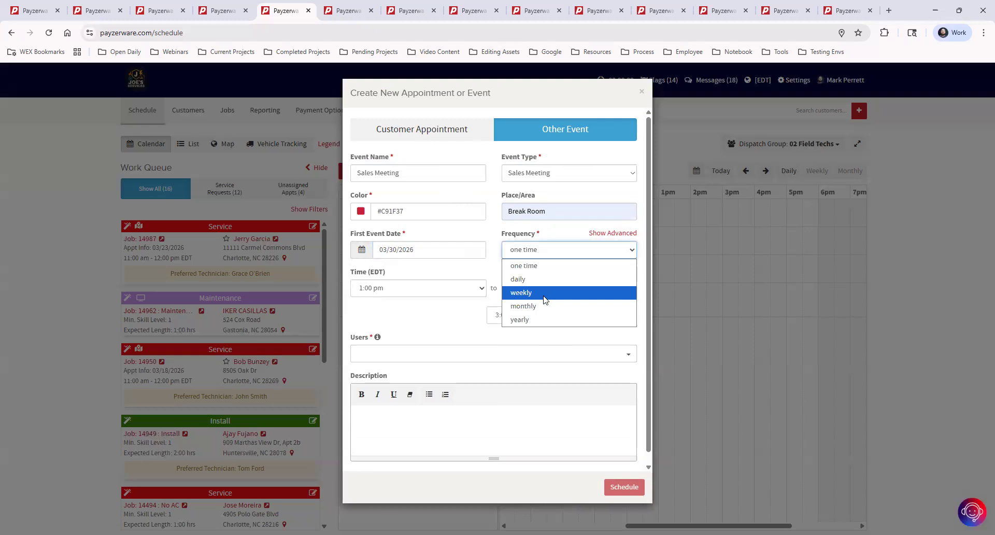
left_click(544, 296)
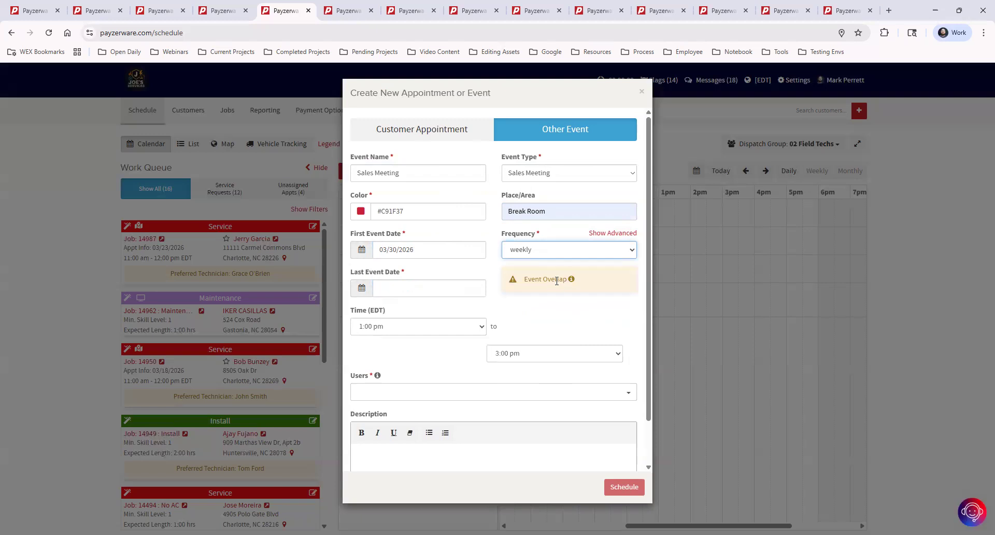
mouse_move(573, 281)
left_click(573, 281)
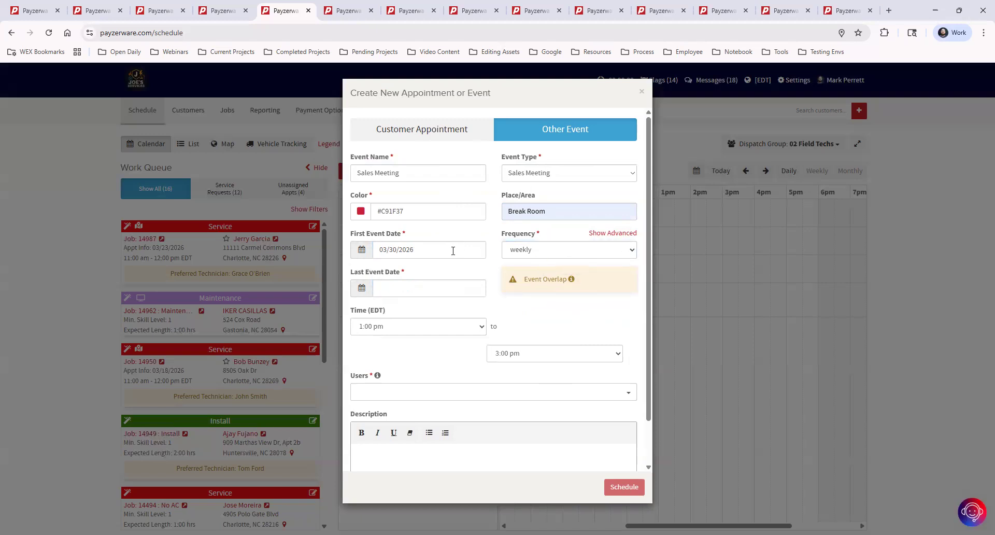
Step: Move the first event date to 04/06/2026
left_click(425, 248)
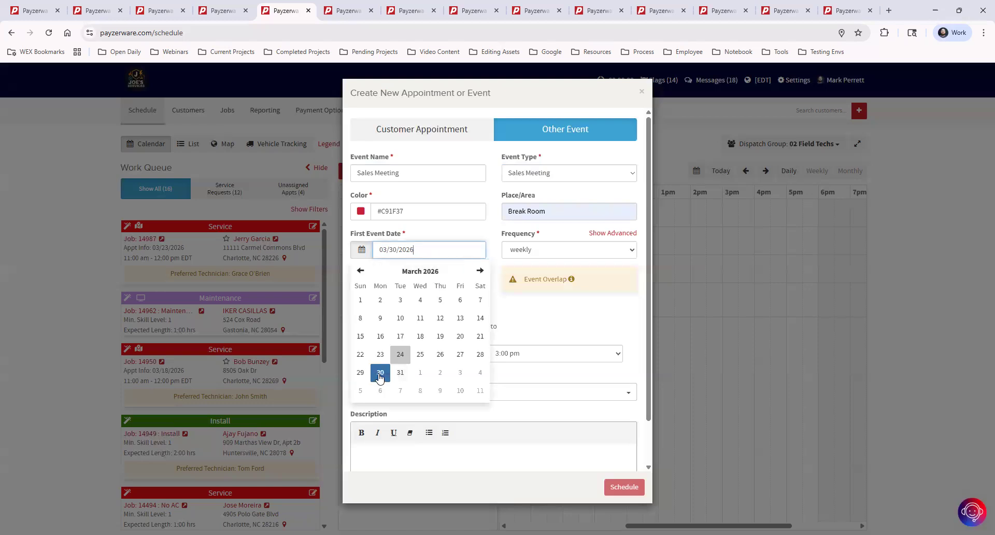
left_click(401, 373)
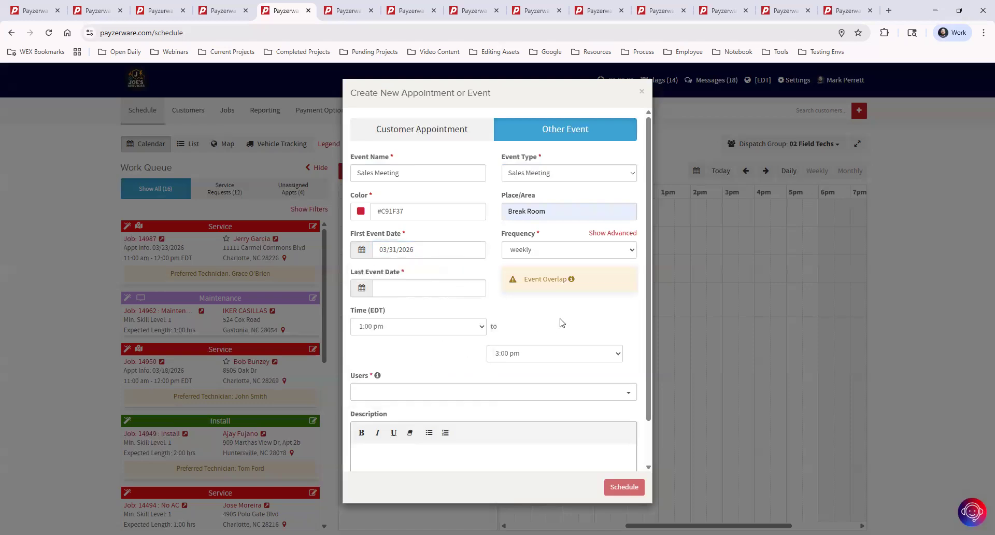
mouse_move(572, 279)
left_click(410, 250)
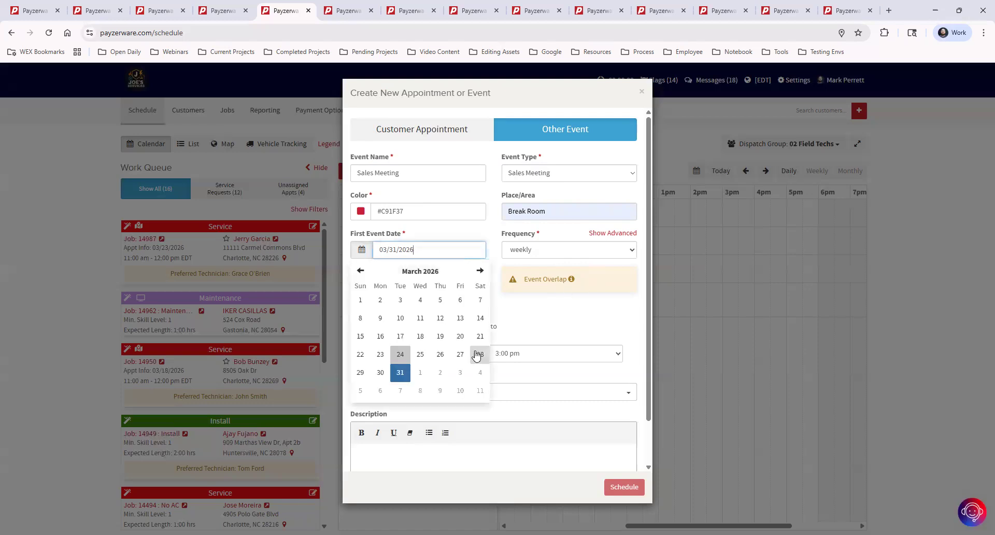
left_click(480, 270)
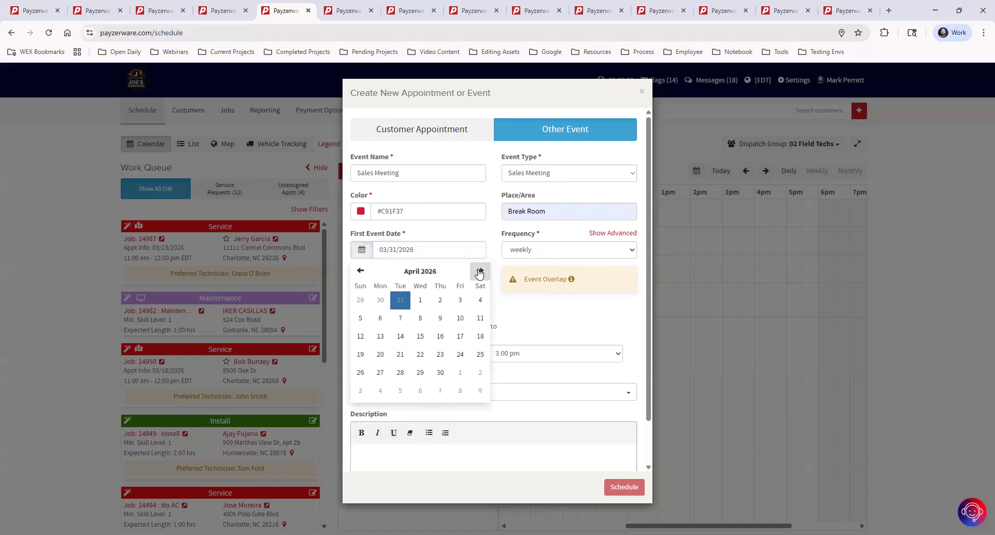
left_click(381, 318)
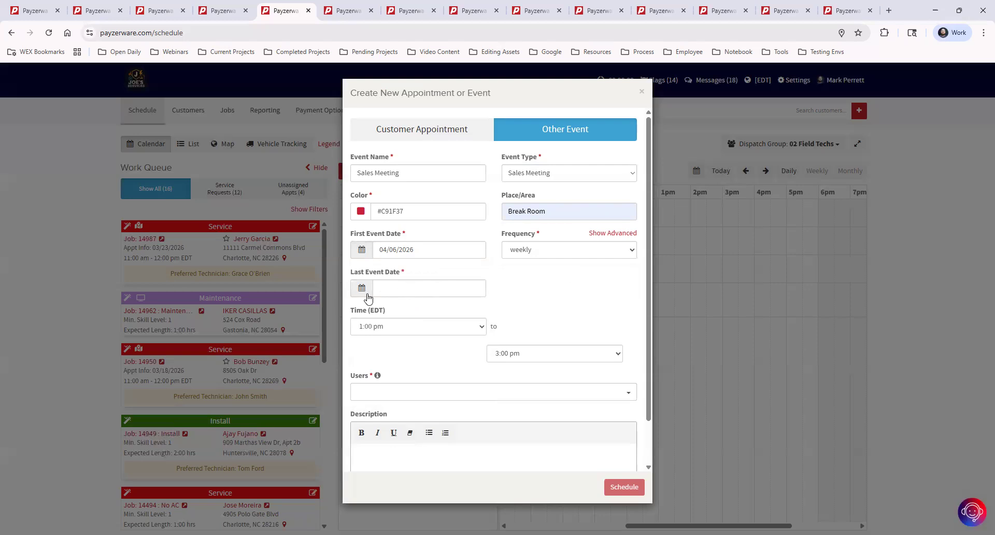
Step: Set the last event date to 12/31/2026
left_click(395, 289)
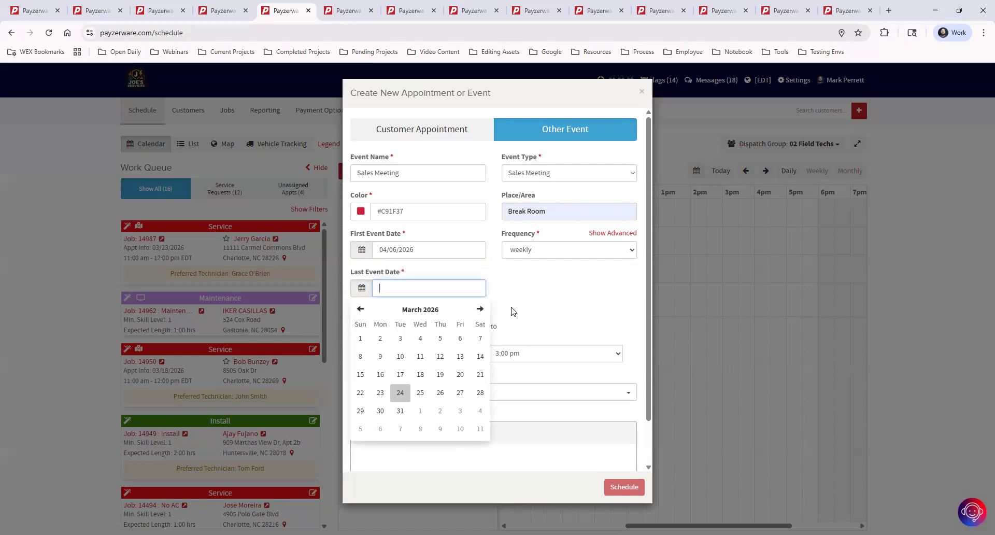
left_click(480, 310)
left_click(480, 309)
left_click(480, 310)
left_click(480, 309)
left_click(480, 310)
left_click(480, 310)
left_click(480, 309)
left_click(480, 309)
left_click(480, 309)
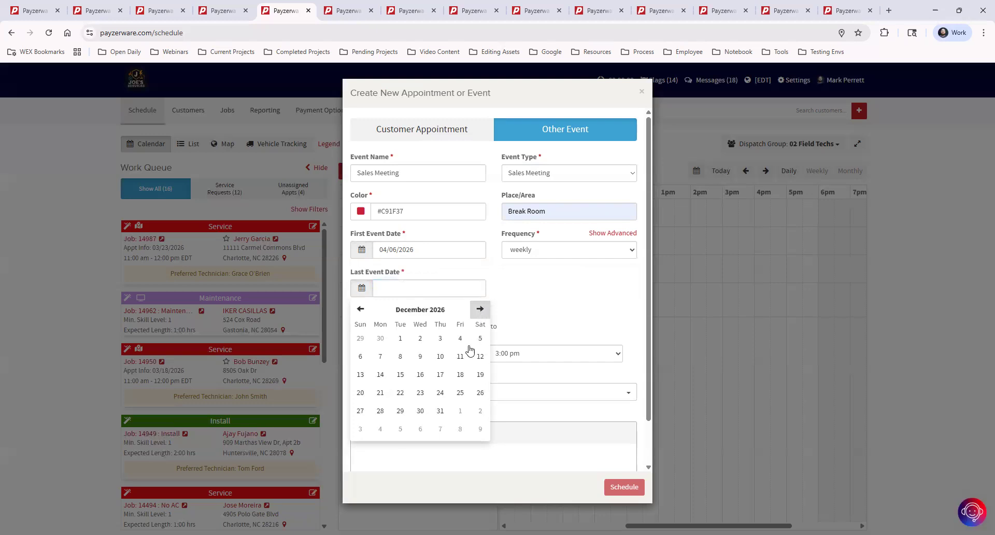
left_click(441, 409)
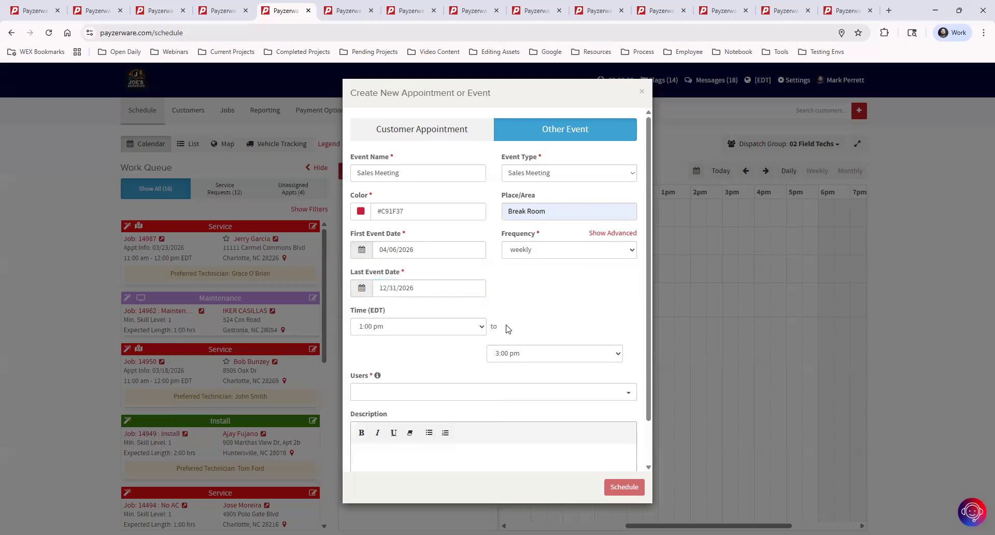
Step: Set the meeting to start at 7:30 am and end at 8:00 am
left_click(453, 327)
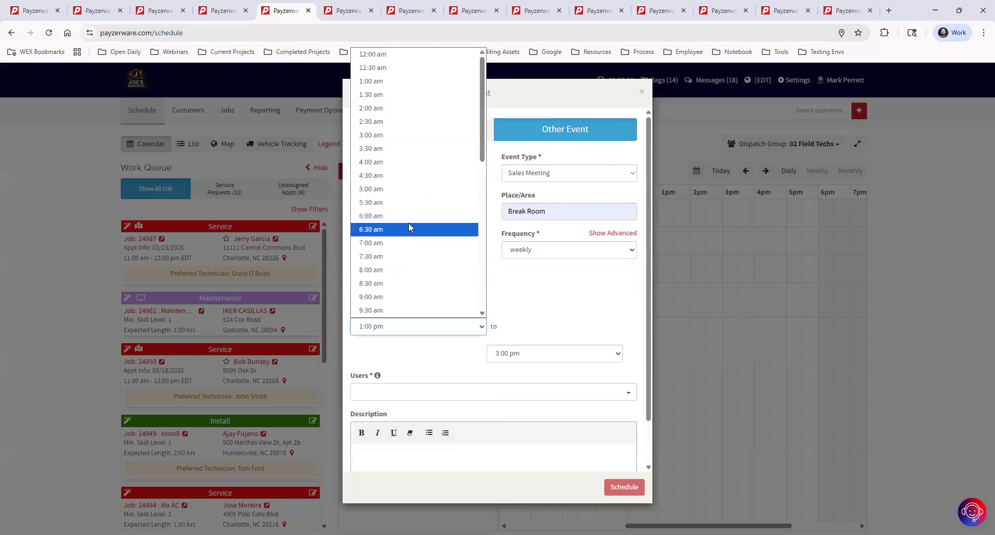
scroll(400, 228, "down", 4)
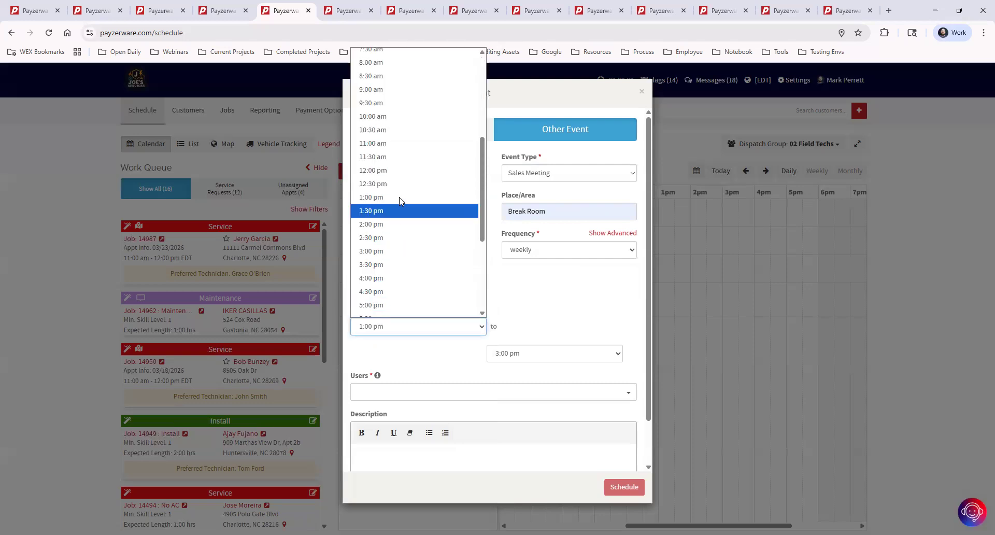
scroll(400, 163, "up", 2)
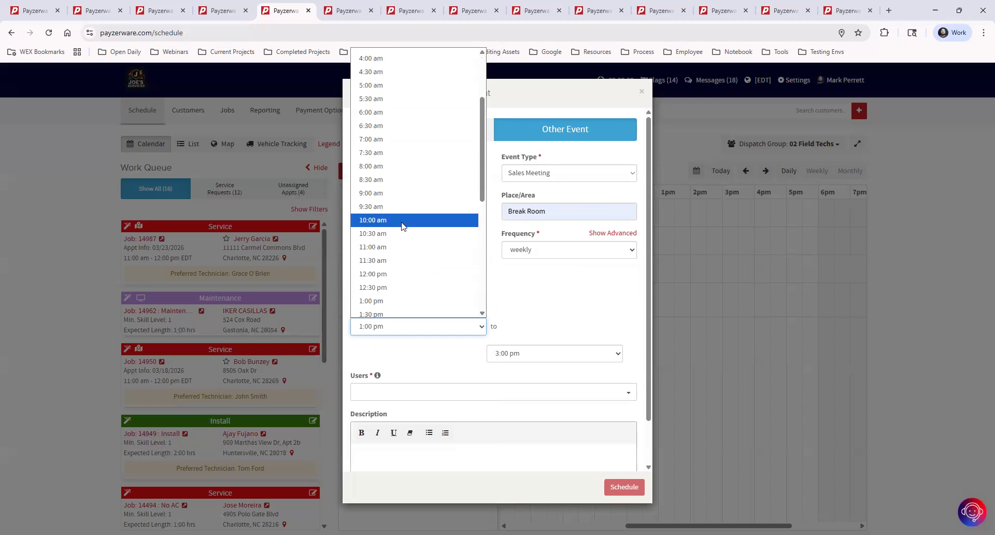
left_click(405, 155)
left_click(522, 356)
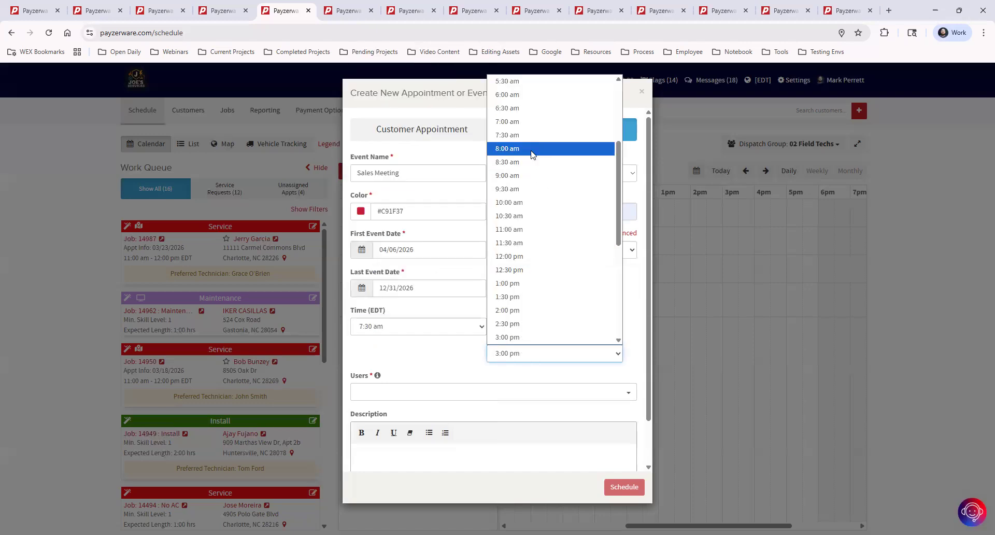
left_click(532, 150)
left_click(417, 393)
Step: Select 02 Field Techs as the assigned users and schedule the weekly Sales Meeting
scroll(443, 343, "down", 1)
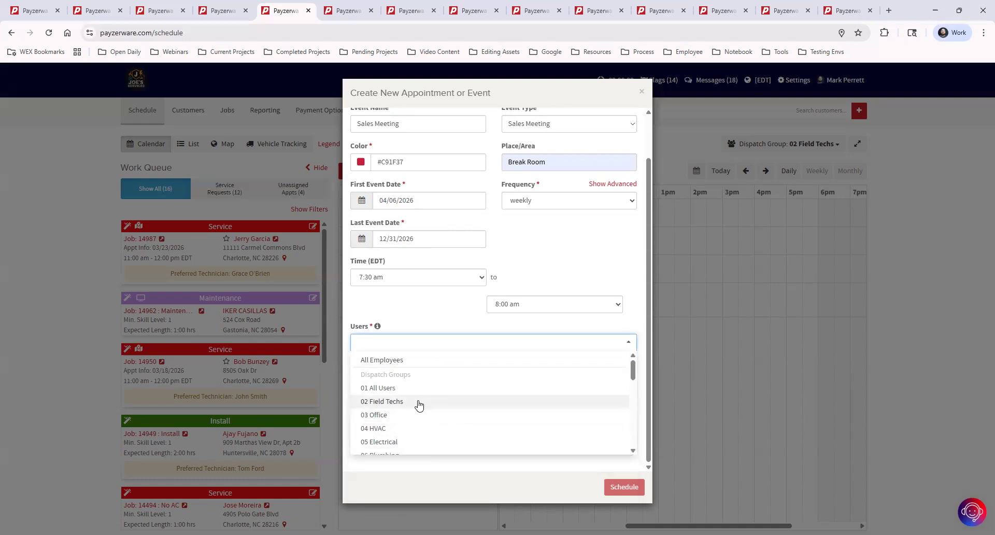
scroll(438, 420, "down", 6)
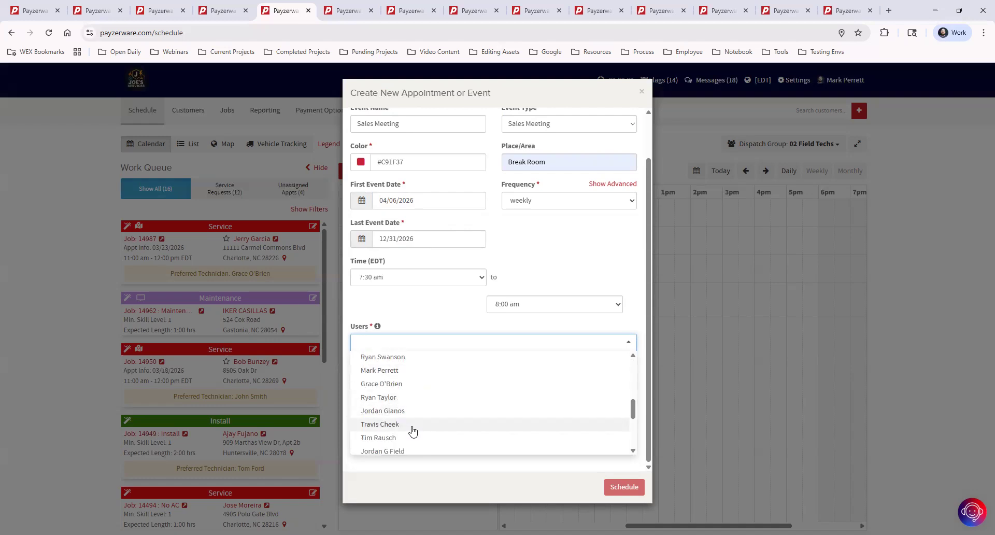
scroll(412, 433, "up", 1)
scroll(413, 433, "up", 3)
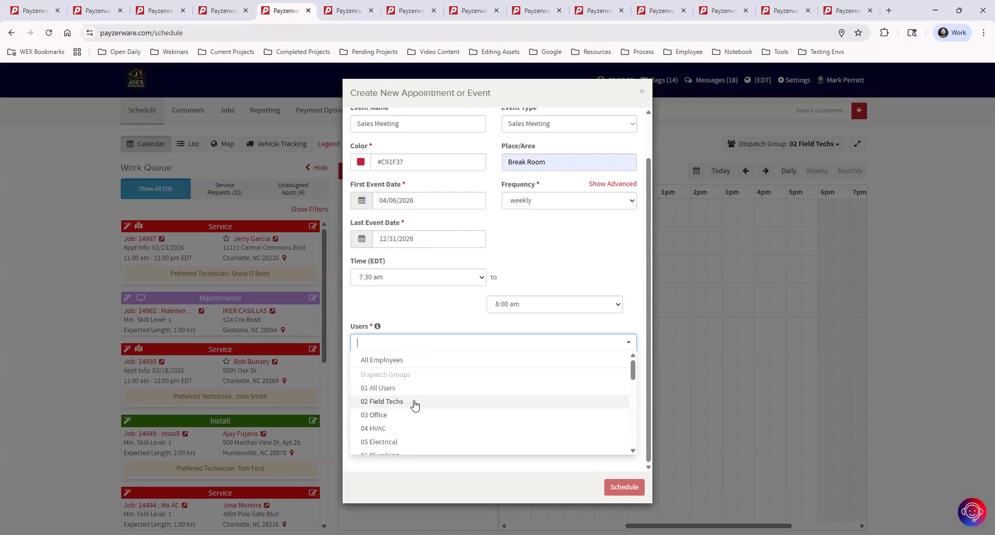
left_click(413, 405)
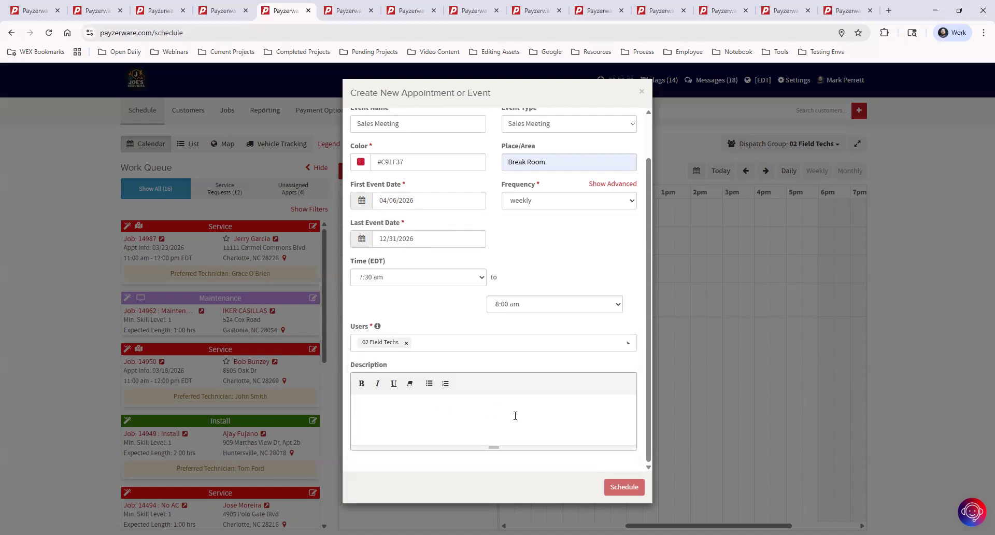
left_click(612, 487)
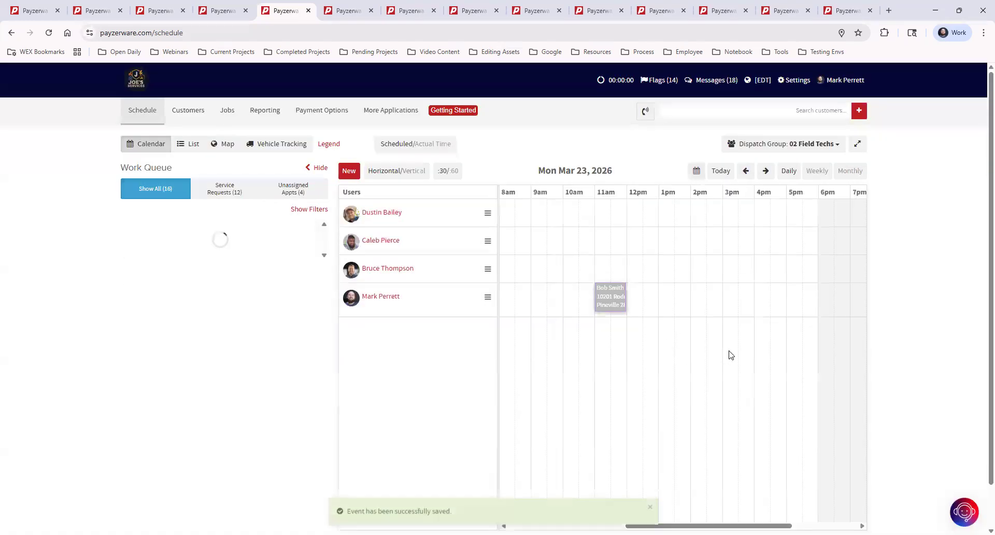
Step: Browse the daily schedule: March 16, then today, then one day ahead
left_click(696, 171)
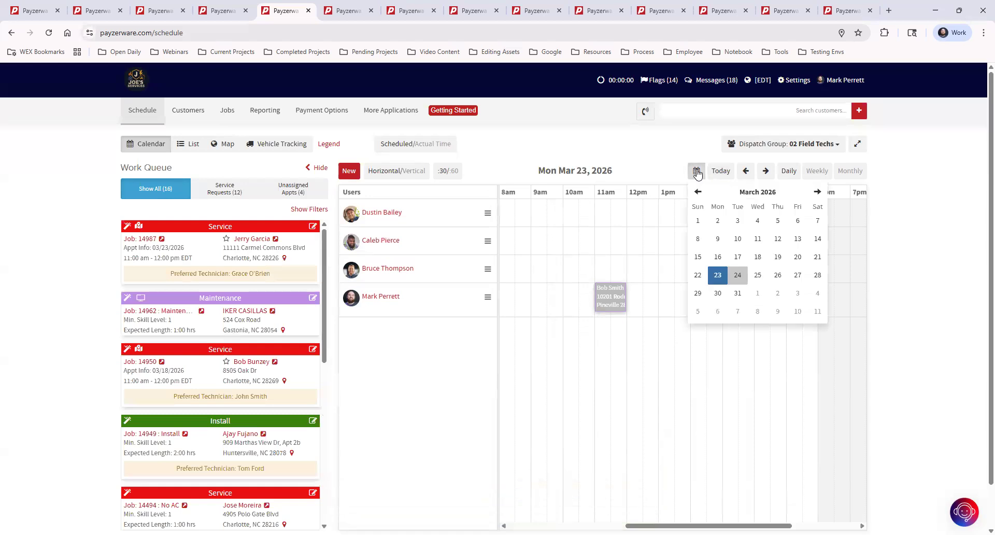
left_click(718, 256)
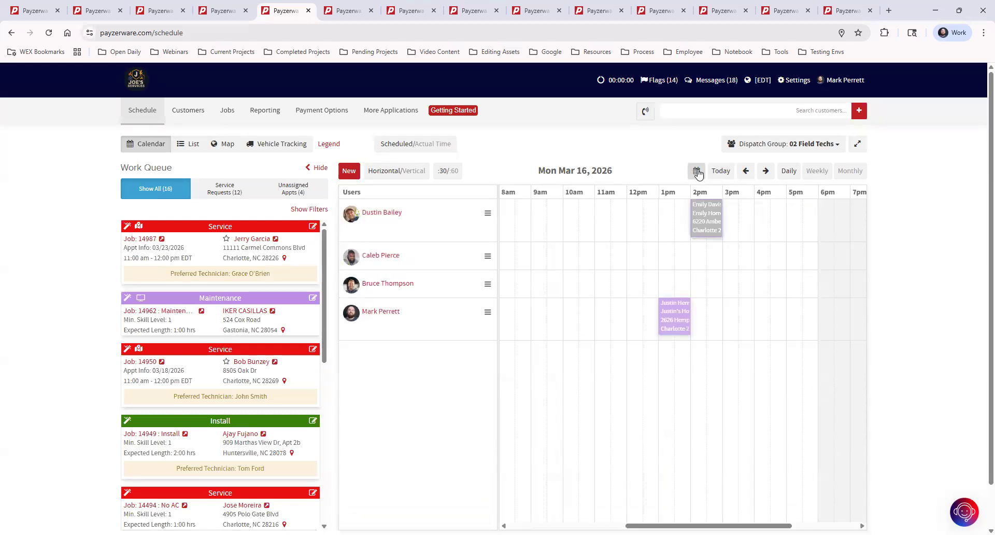
left_click(719, 172)
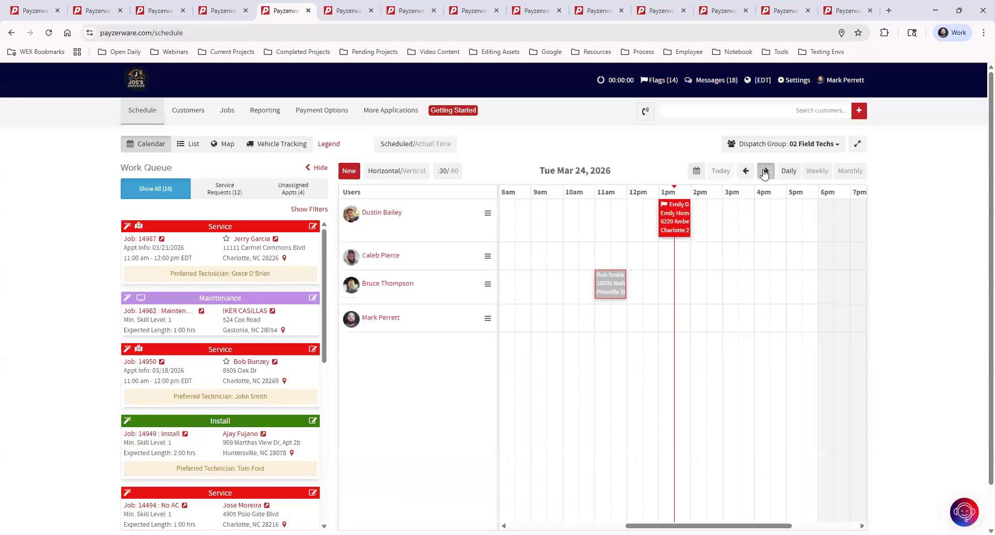
left_click(765, 171)
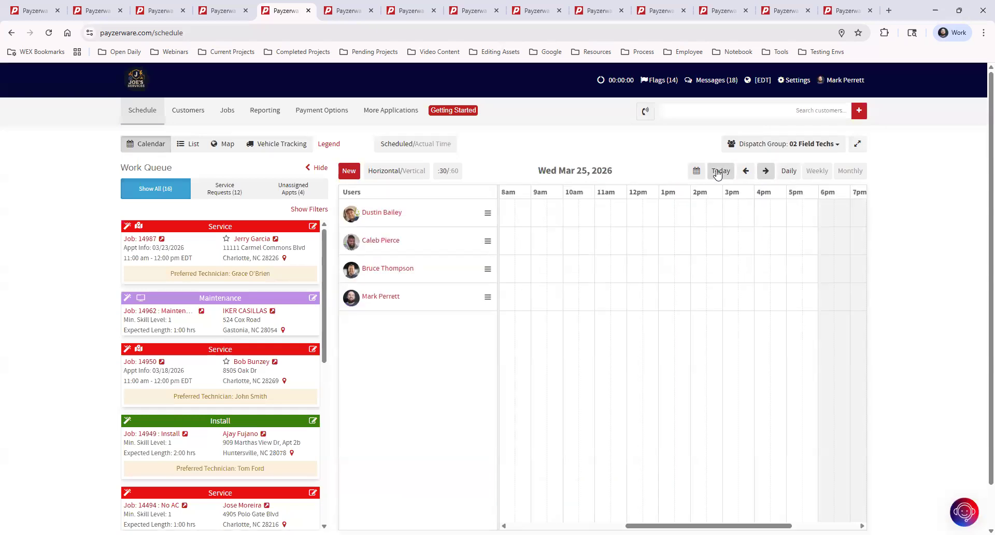
Step: Switch to the monthly view, list March 2's appointments, and advance to April 2026
left_click(850, 171)
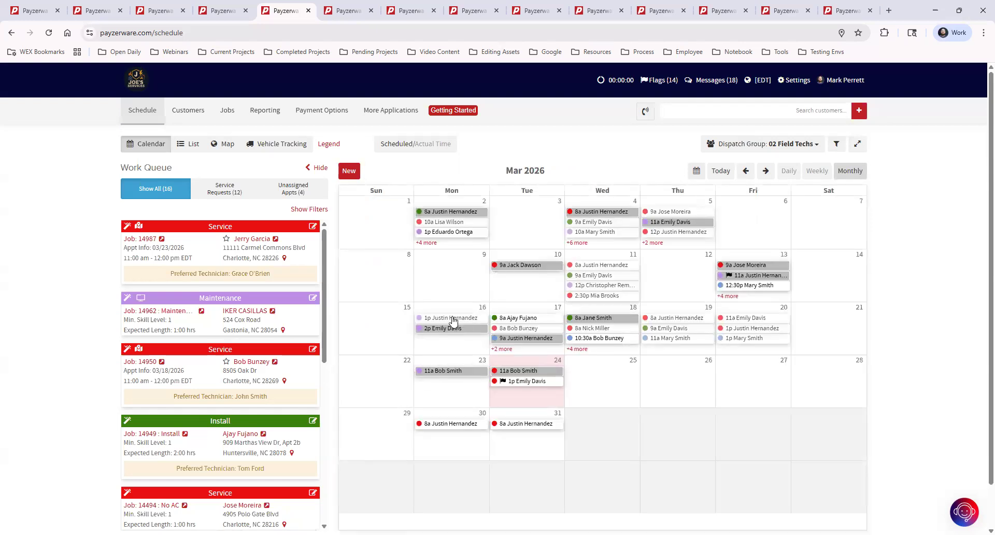
left_click(426, 243)
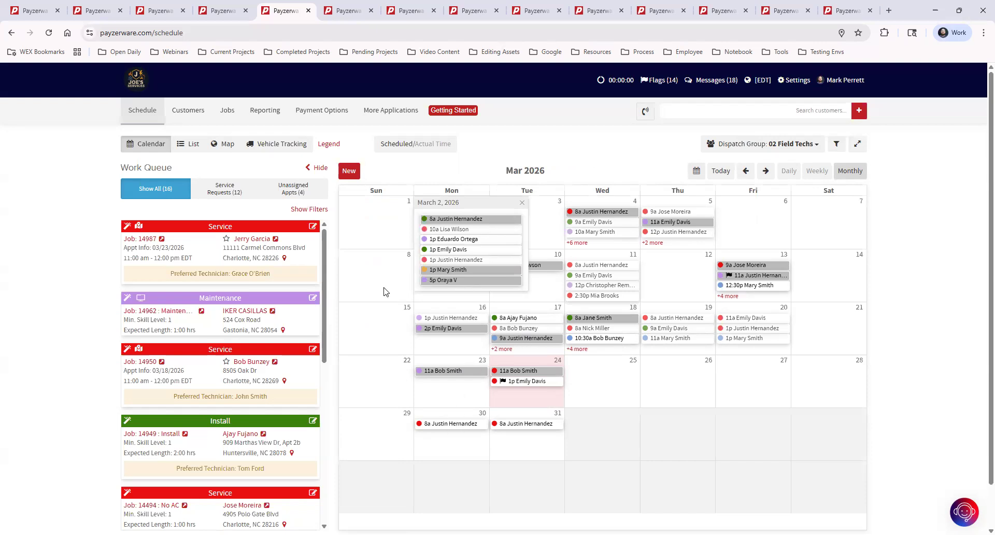
left_click(766, 173)
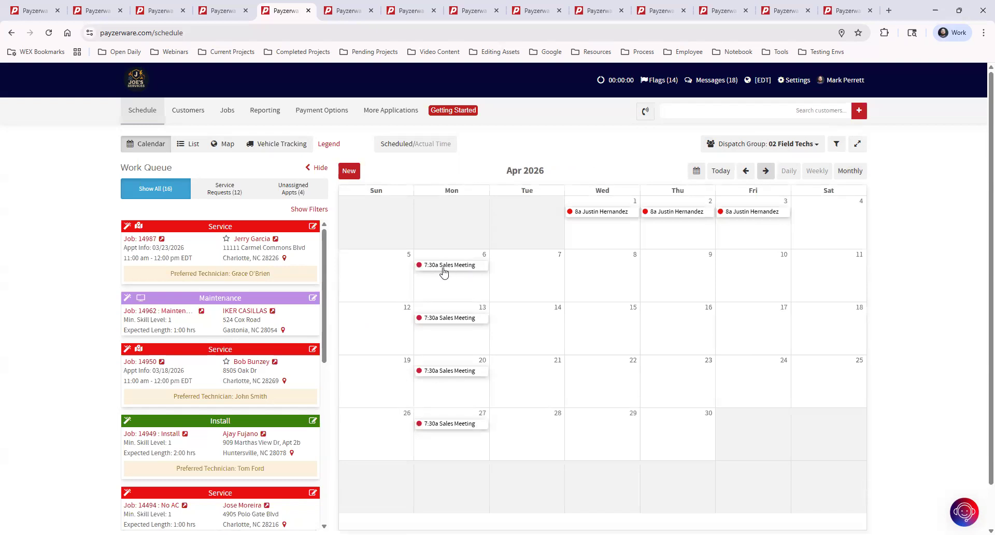
mouse_move(421, 267)
Step: Dismiss the new Other Event form and show the Tue Mar 24, 2026 daily view
left_click(348, 172)
left_click(582, 127)
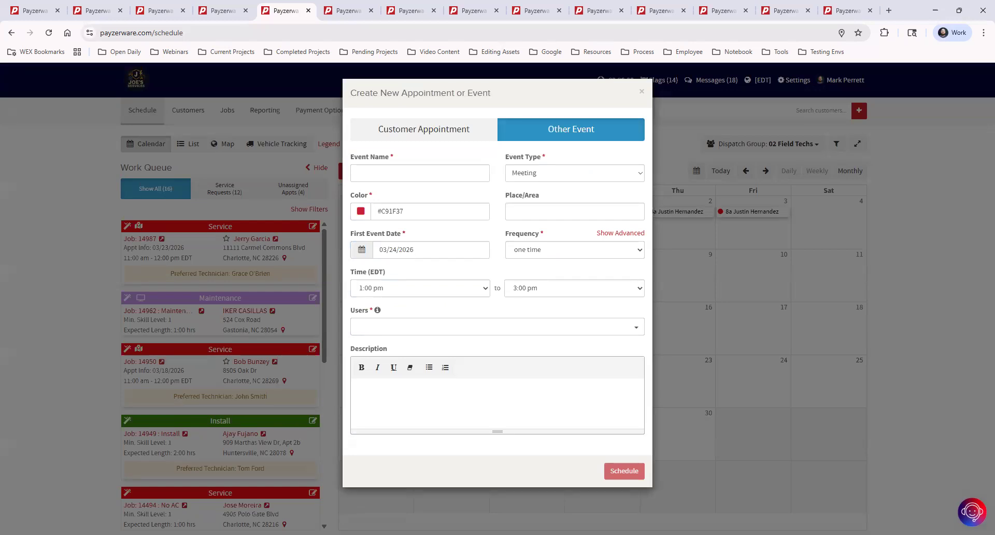
left_click(346, 10)
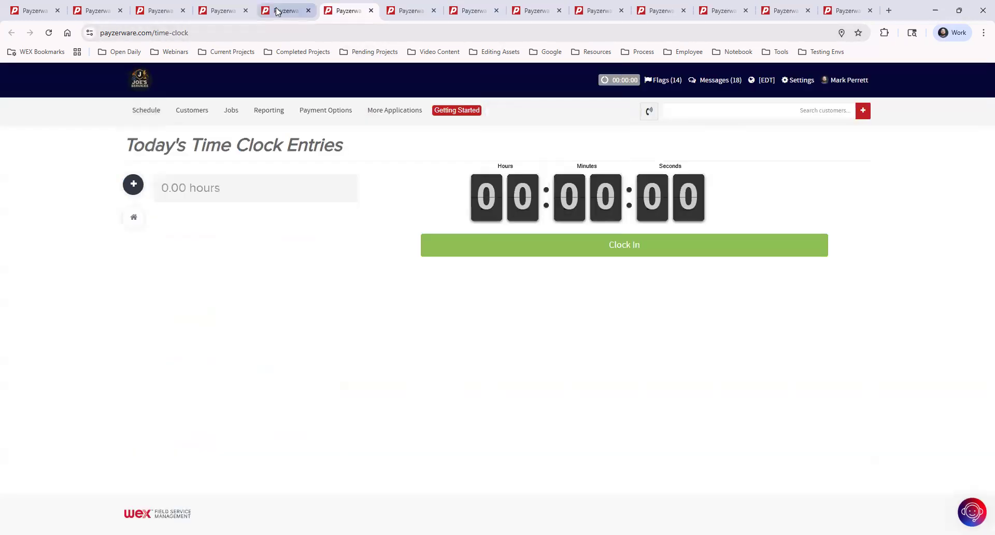
left_click(280, 10)
left_click(642, 94)
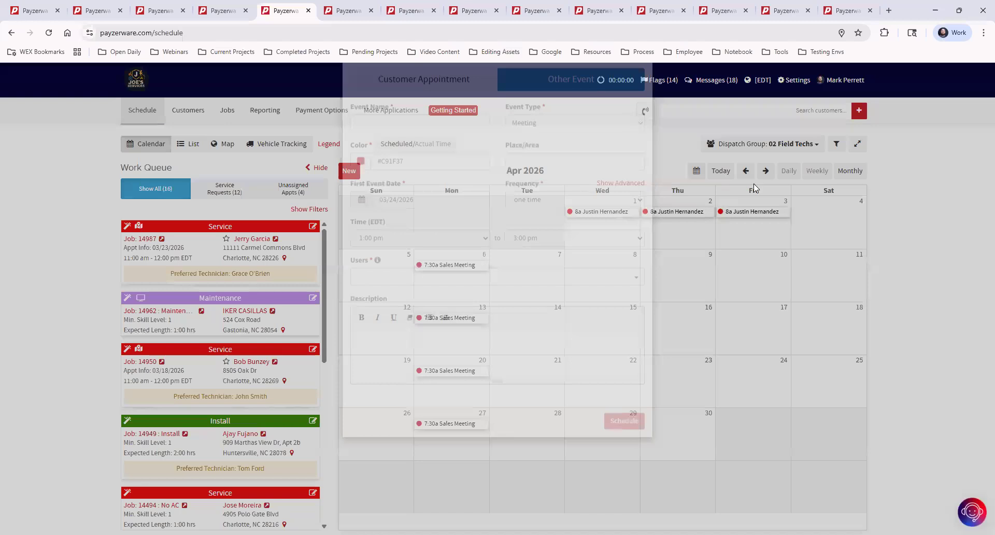
left_click(789, 170)
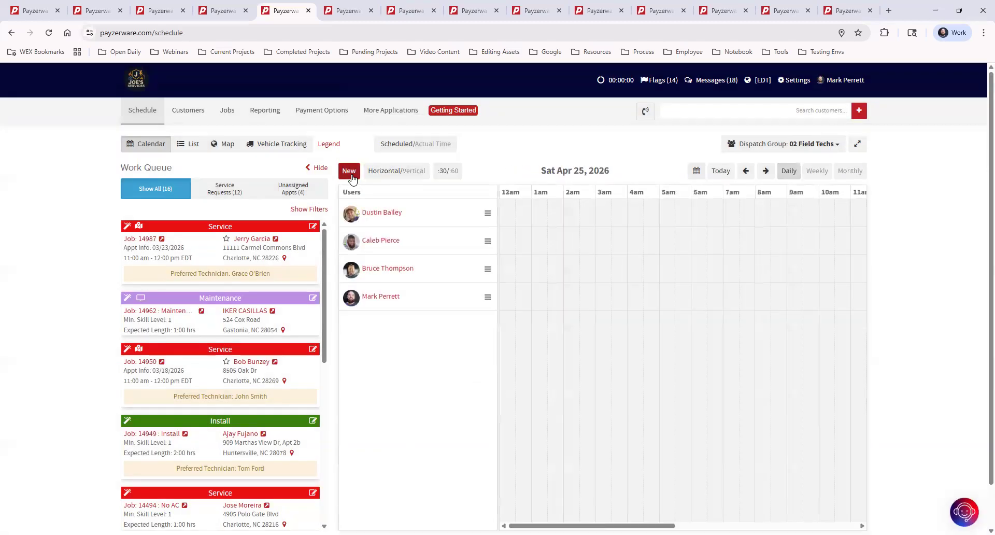
left_click(722, 170)
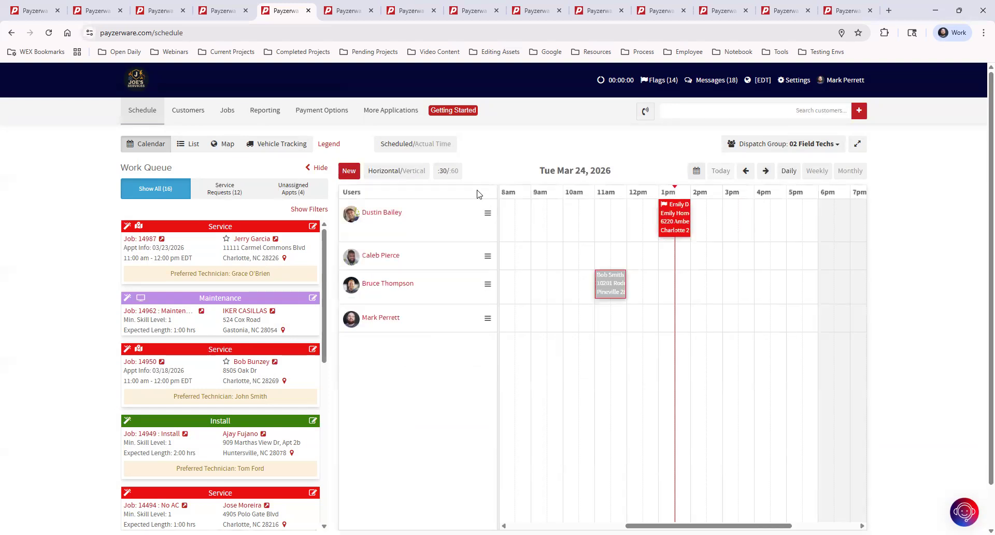
Step: Start a new appointment for the customer picked from search results and look over the tag list
left_click(350, 174)
type("emily")
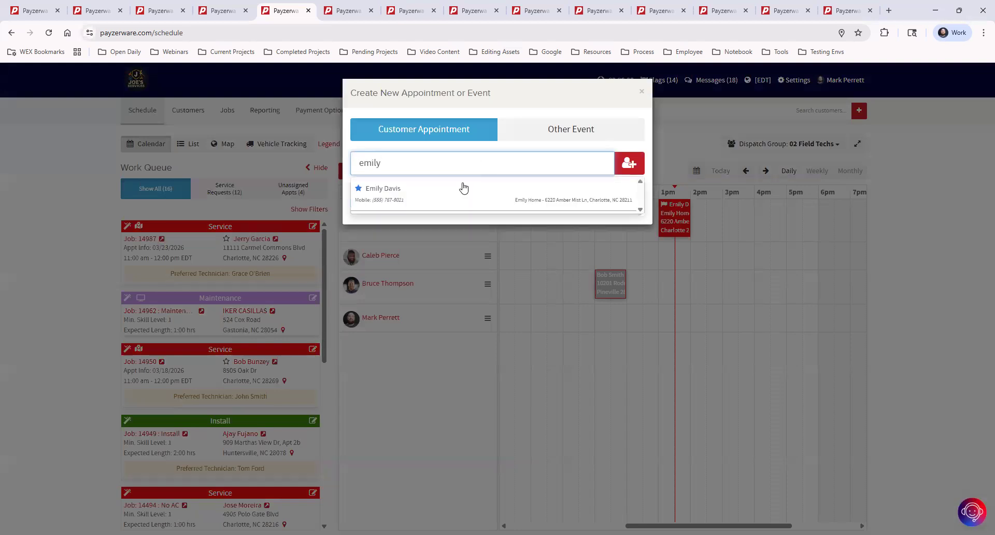
left_click(464, 189)
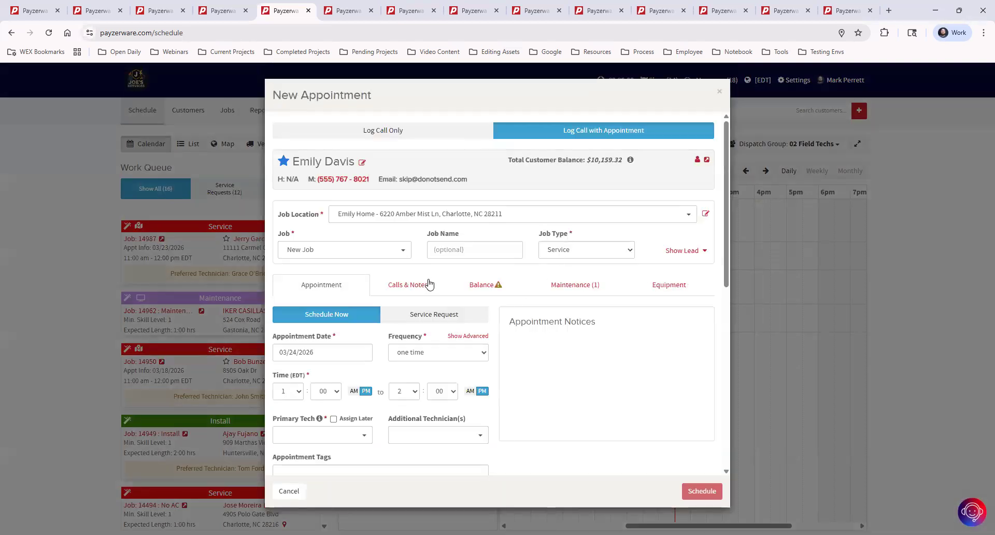
scroll(472, 229, "down", 2)
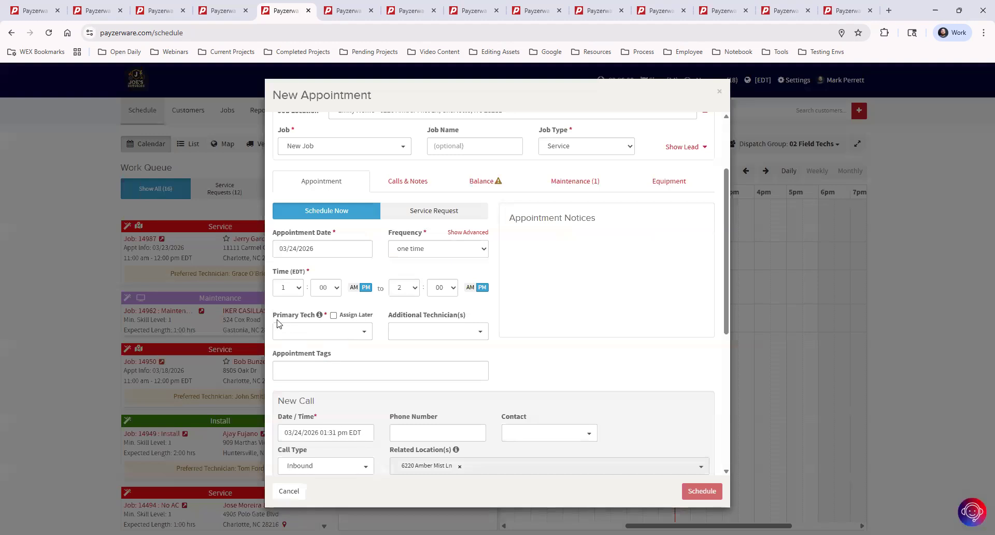
left_click(308, 372)
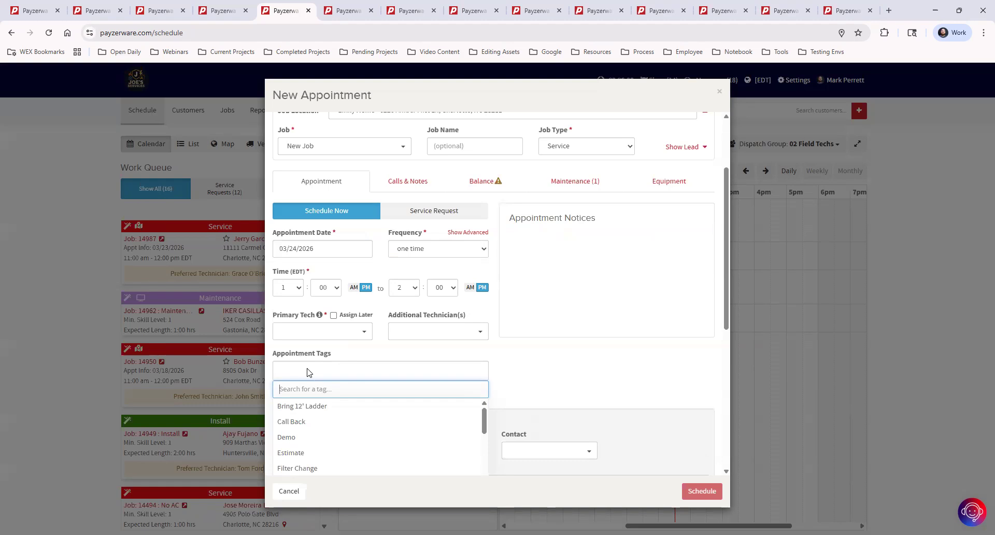
scroll(648, 317, "up", 1)
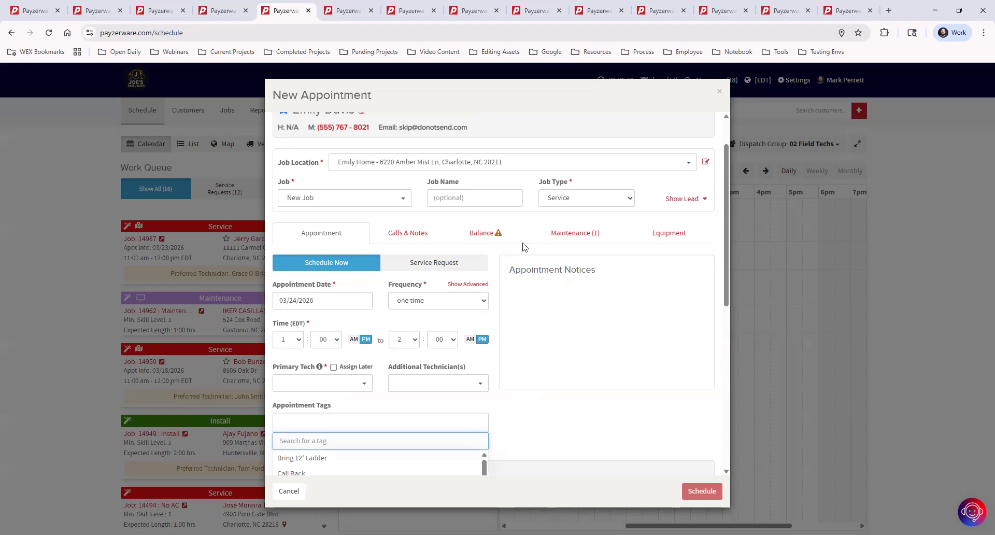
left_click(486, 197)
Step: Enter 'No AC' in the Job Name field of the Service job
type("No AC")
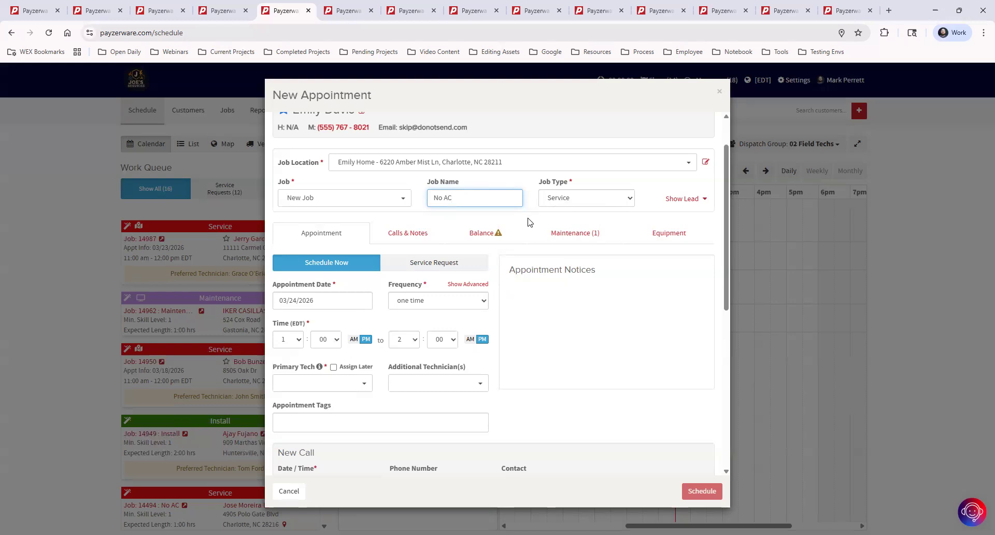
Step: Add the No A/C tag from the Appointment Tags list
scroll(527, 225, "down", 2)
scroll(527, 225, "down", 3)
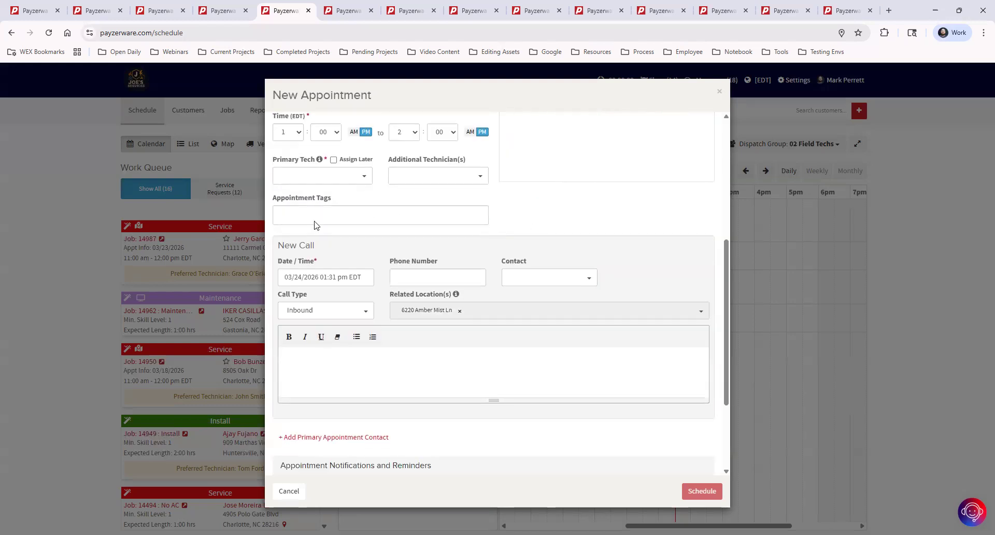
left_click(316, 216)
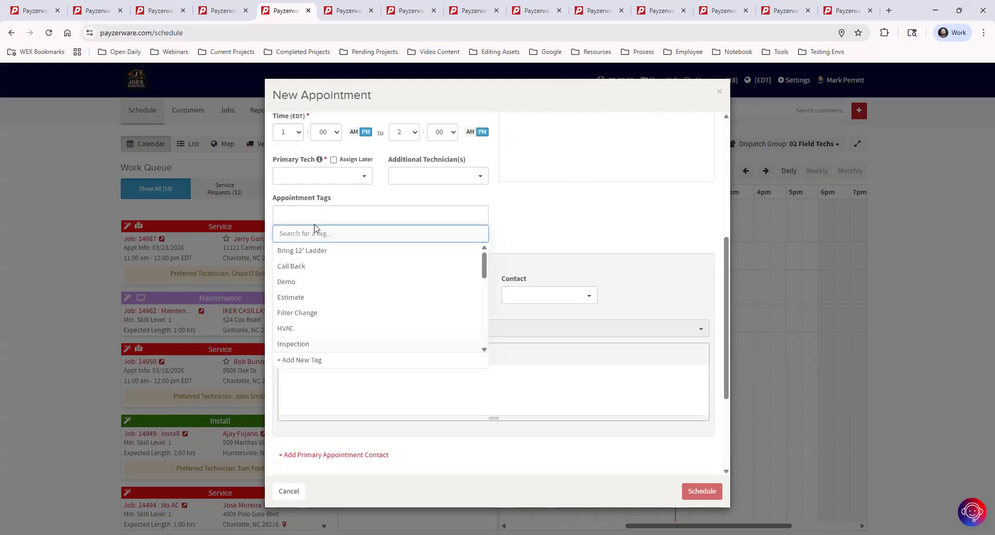
scroll(341, 313, "down", 4)
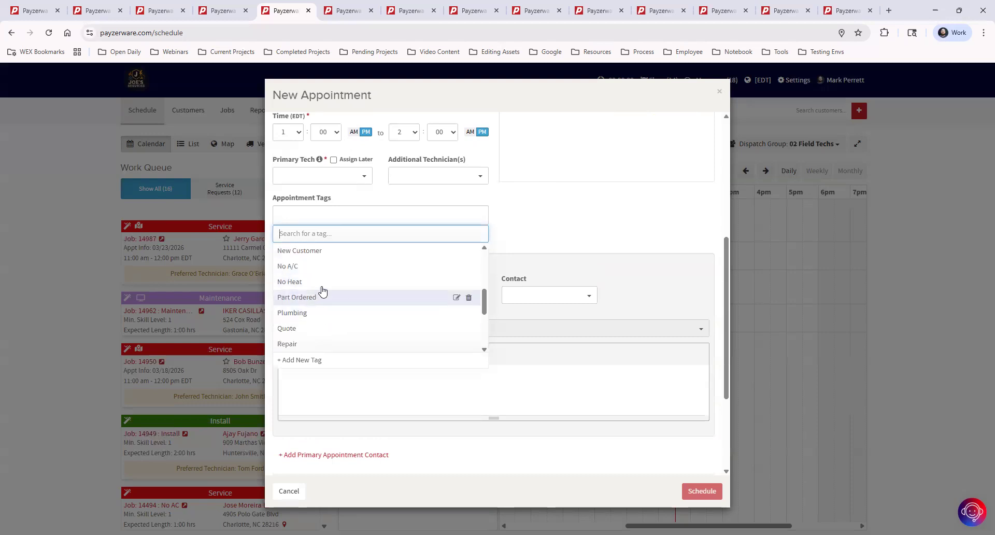
left_click(317, 268)
scroll(558, 313, "up", 3)
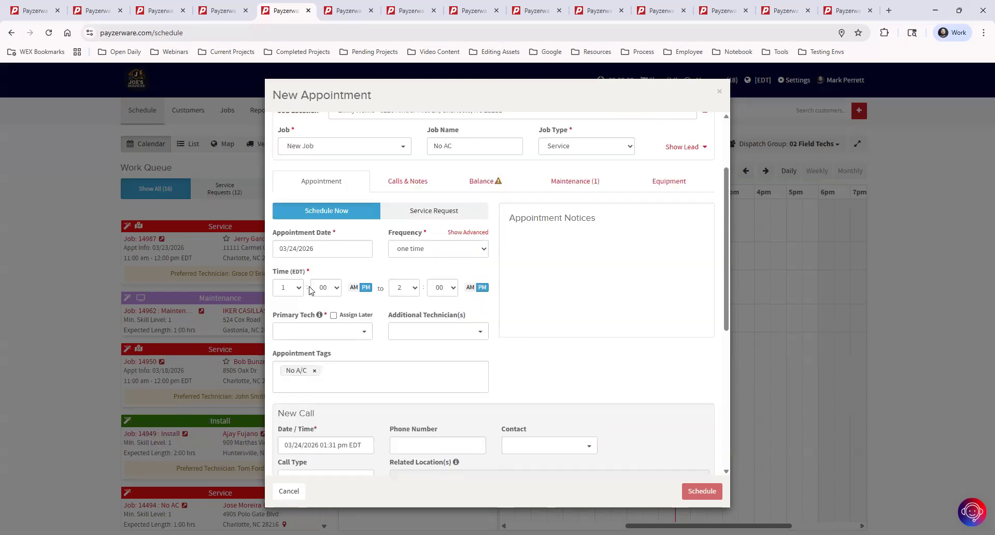
scroll(363, 397, "up", 2)
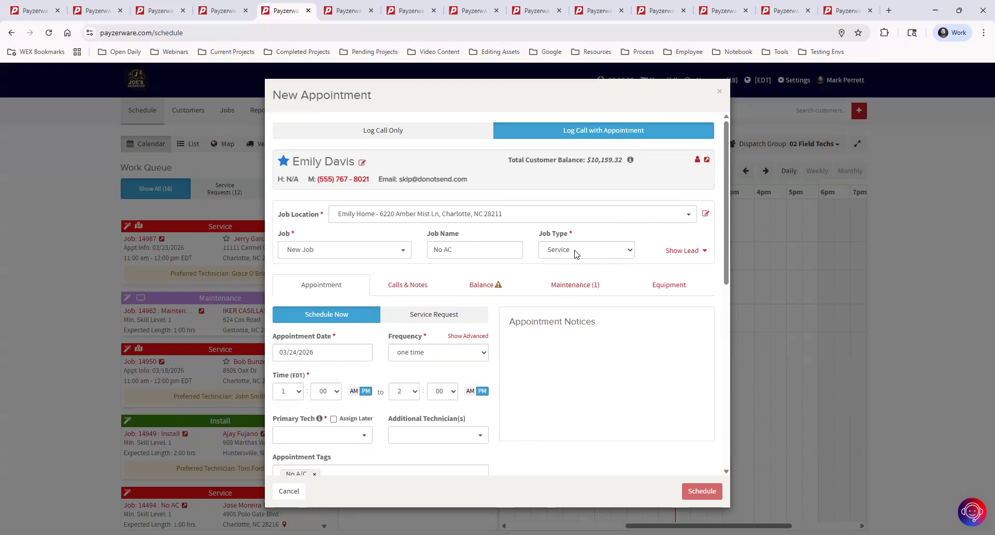
scroll(579, 258, "down", 2)
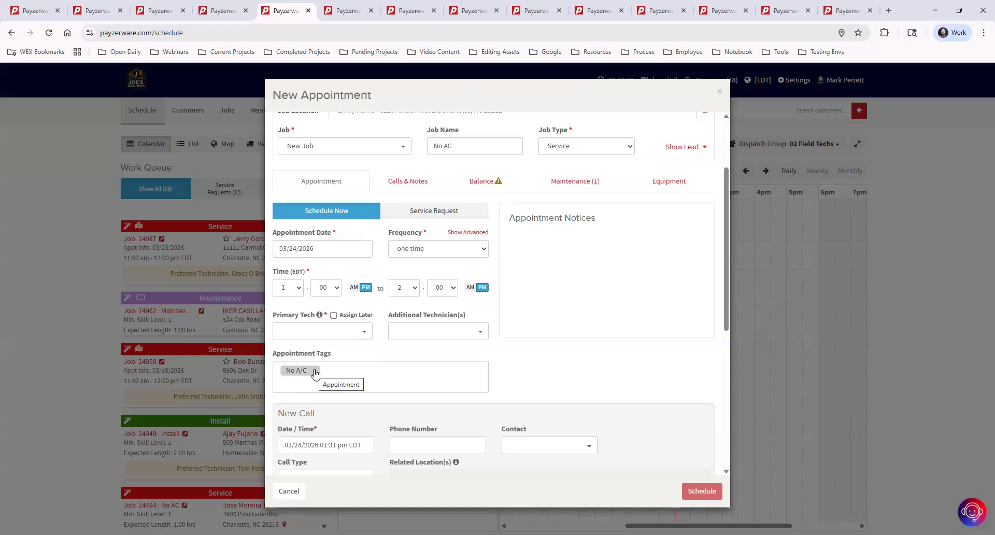
Step: Remove the No A/C tag from the new appointment and add the Bring 12' Ladder tag instead
left_click(314, 372)
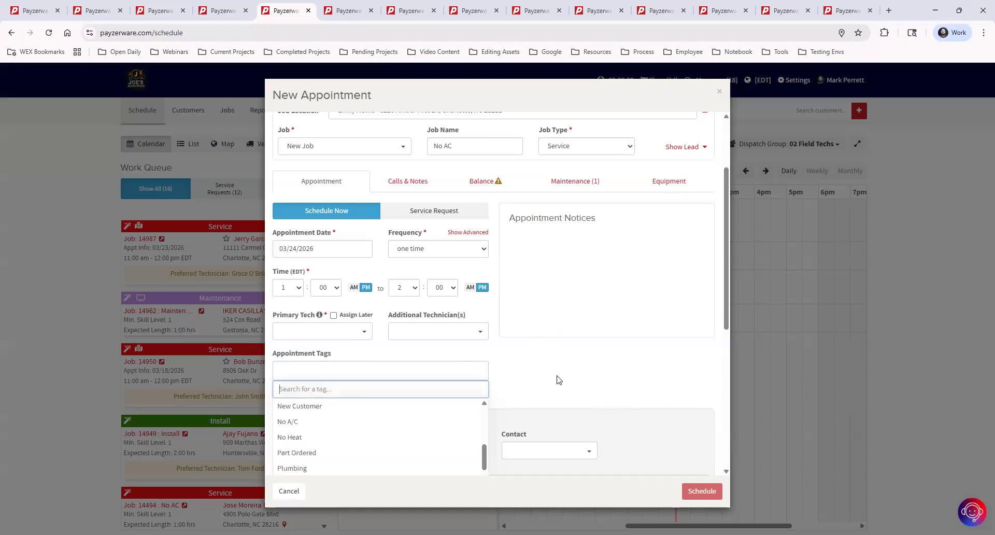
scroll(363, 443, "up", 6)
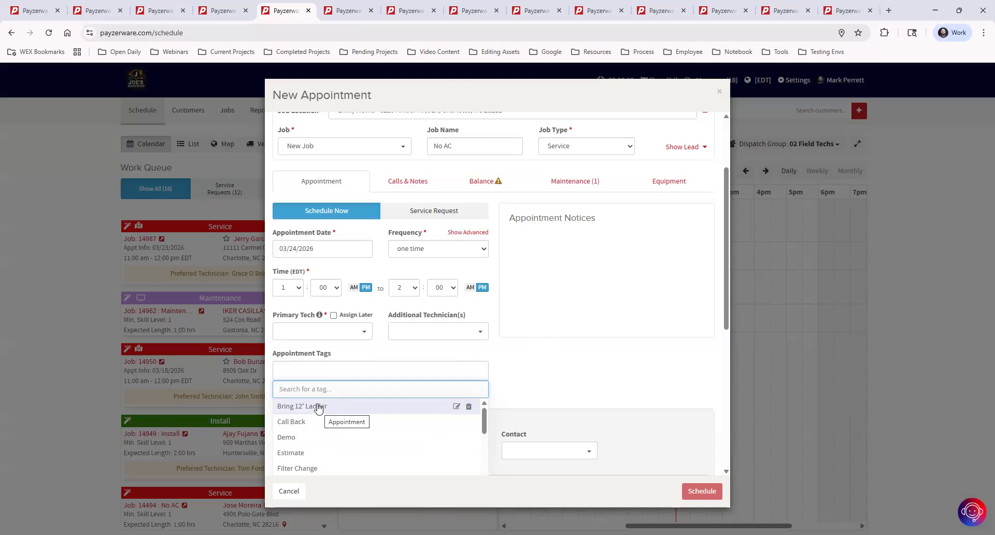
left_click(582, 384)
scroll(522, 387, "down", 3)
left_click(356, 366)
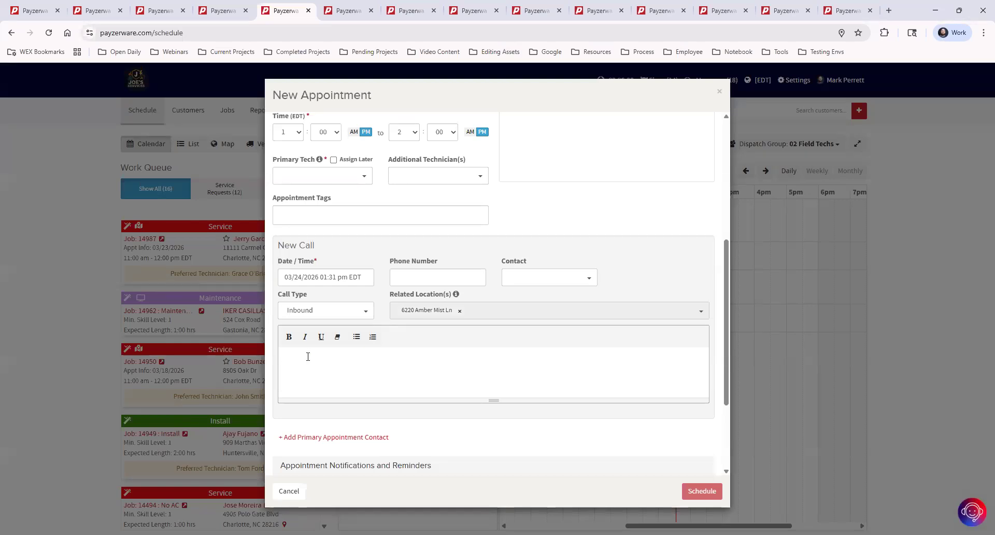
left_click(313, 216)
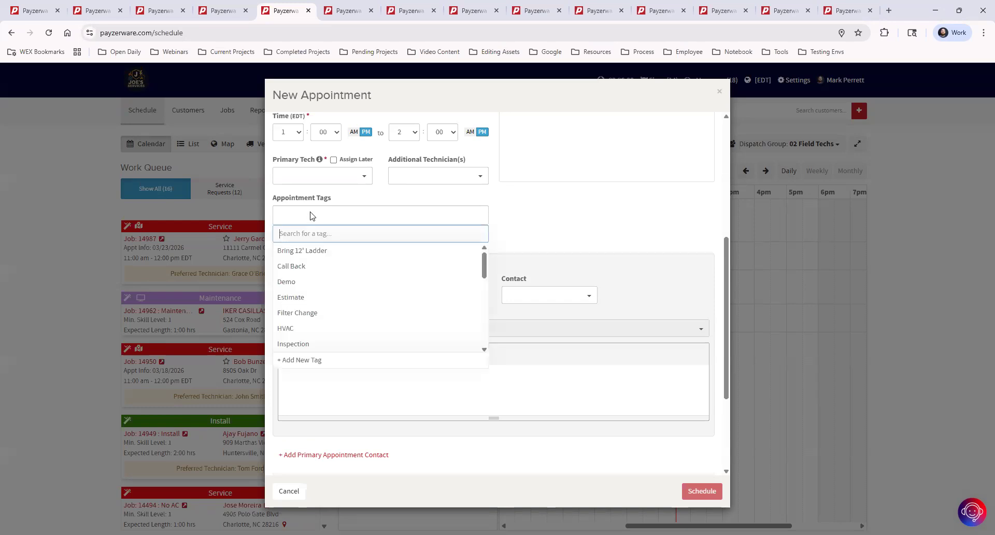
left_click(323, 252)
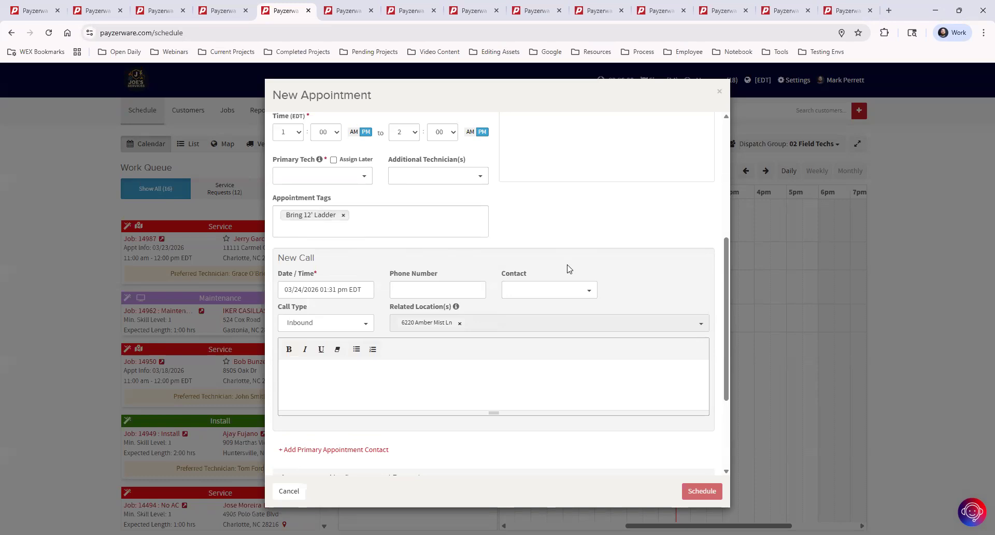
scroll(568, 274, "up", 2)
scroll(569, 296, "up", 1)
scroll(573, 309, "up", 1)
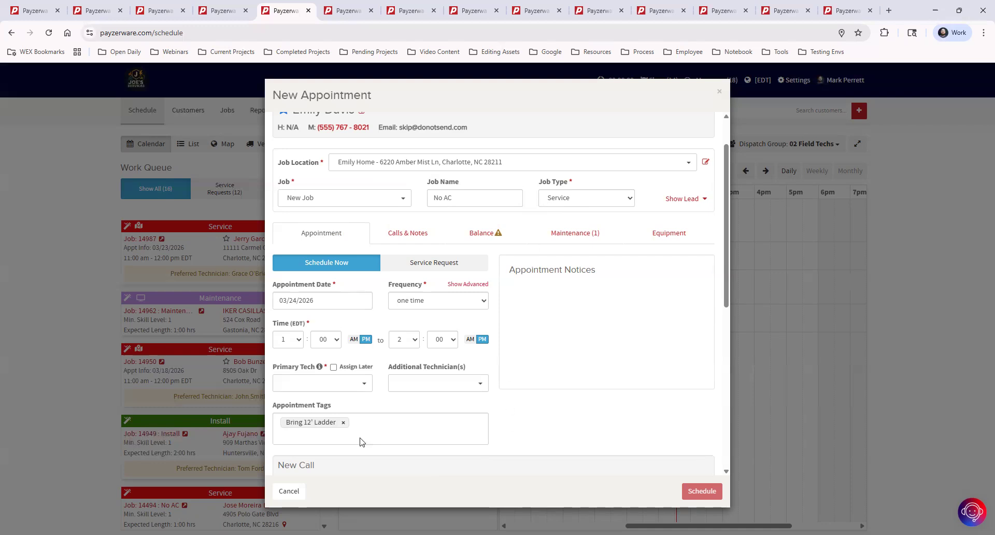
Step: Replace the Bring 12' Ladder tag with the Visit 1 tag on the No AC appointment
left_click(347, 425)
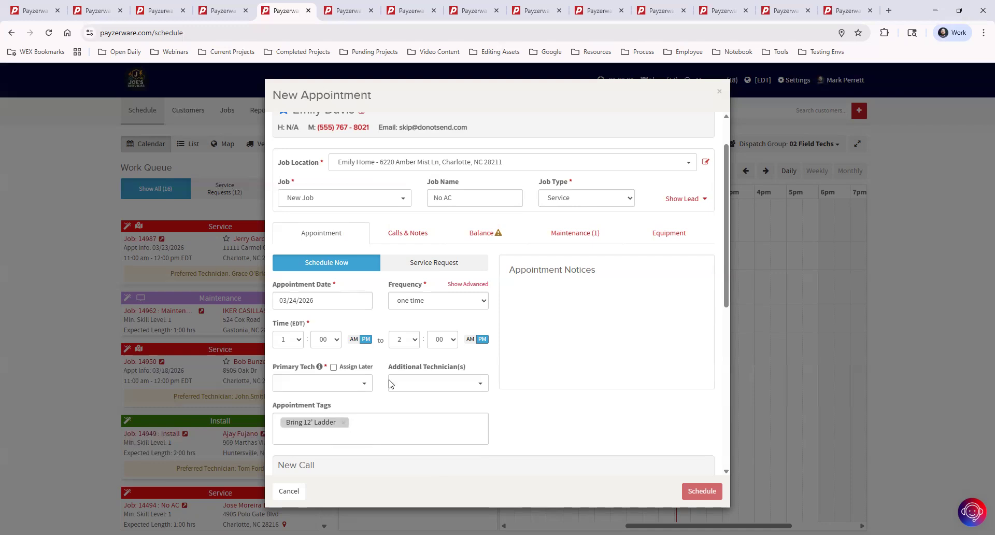
scroll(388, 384, "down", 2)
scroll(367, 394, "down", 3)
scroll(359, 399, "down", 2)
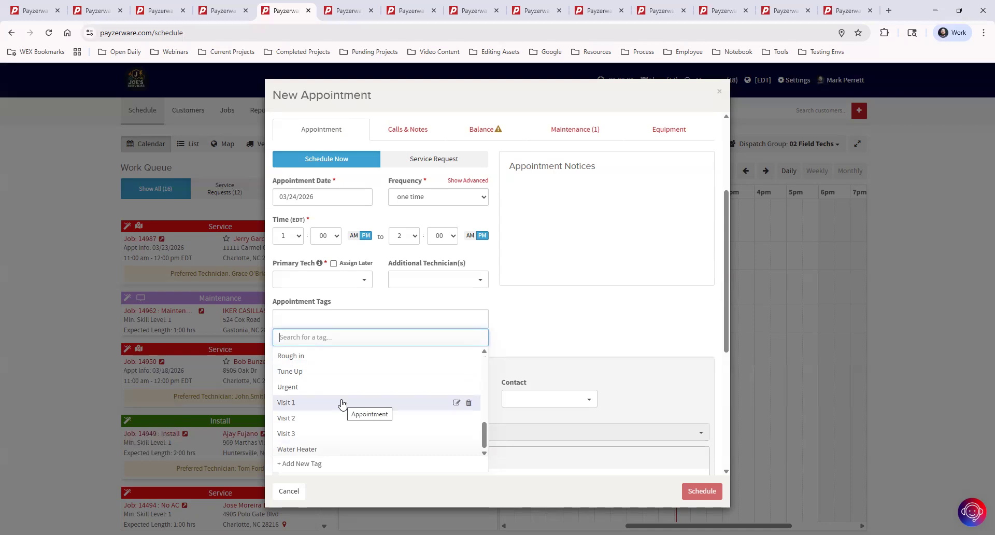
left_click(342, 403)
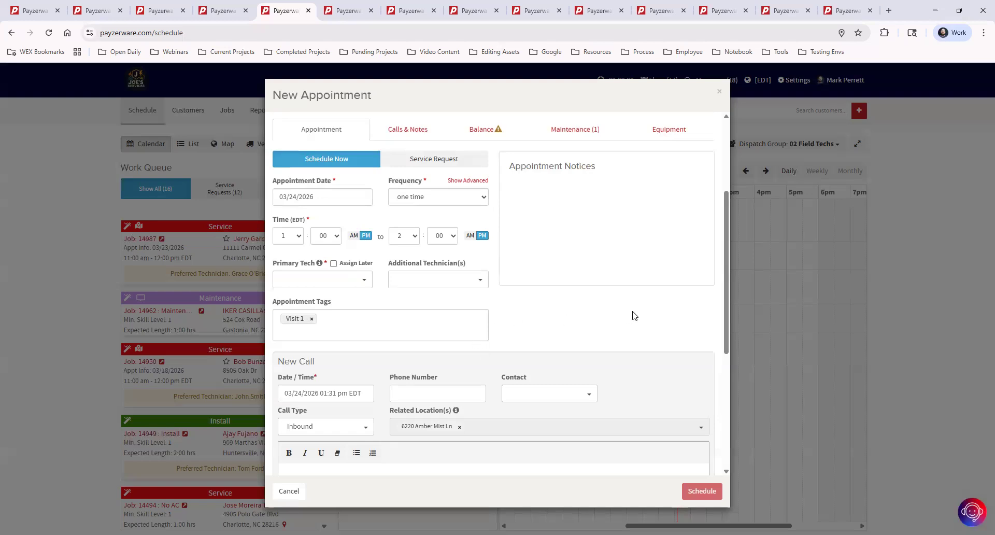
scroll(617, 227, "up", 3)
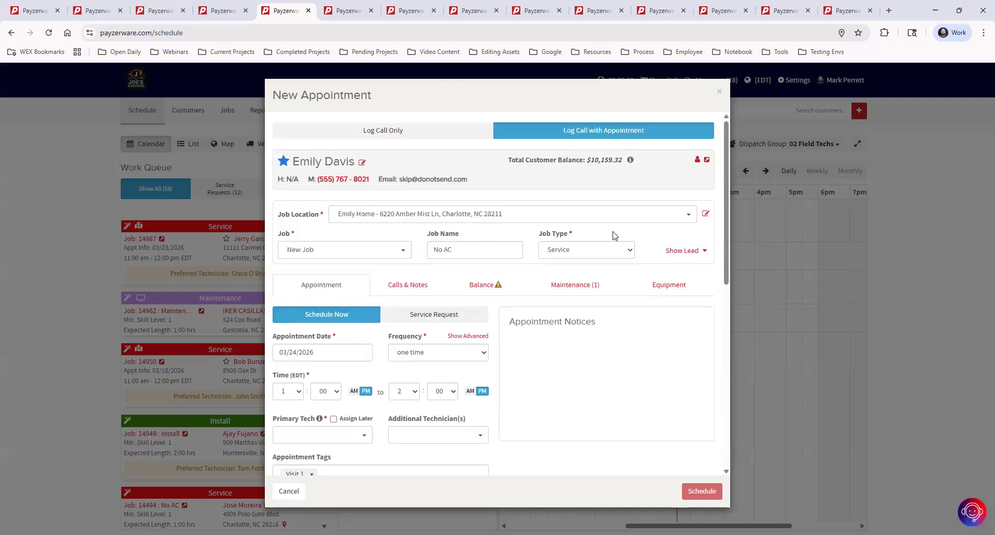
Step: Make the first technician the primary tech and schedule the No AC appointment for 1–2 PM
scroll(560, 328, "down", 4)
scroll(337, 329, "up", 2)
left_click(331, 331)
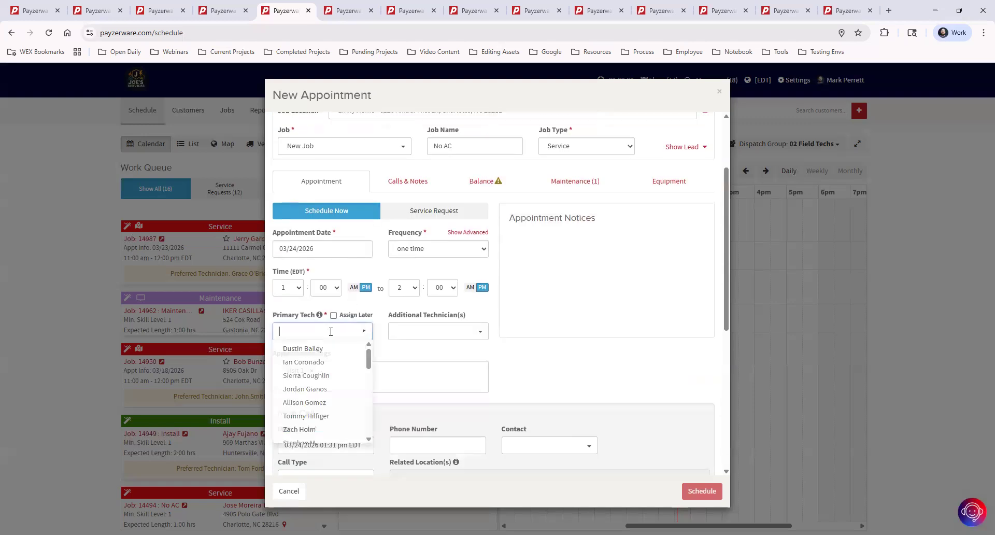
left_click(321, 350)
scroll(643, 253, "down", 3)
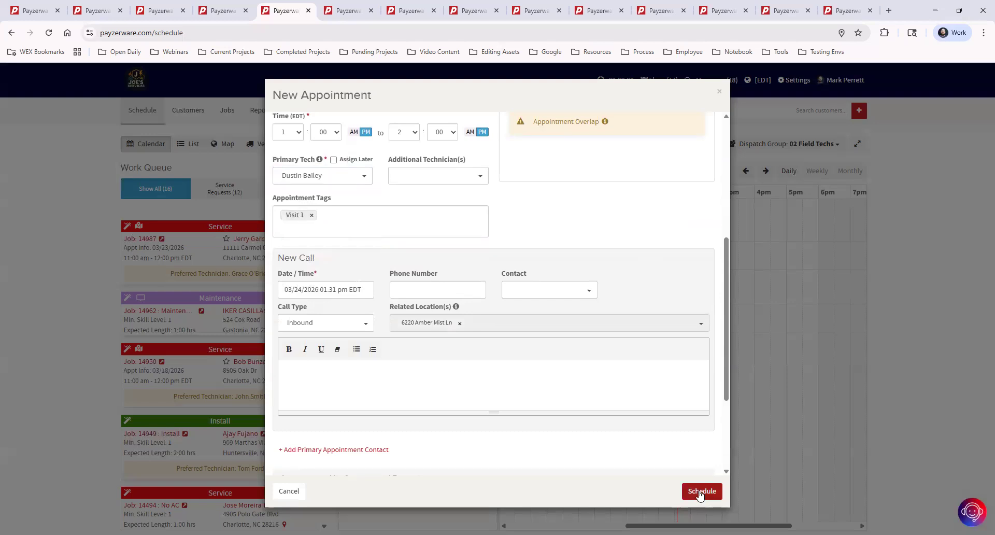
left_click(699, 493)
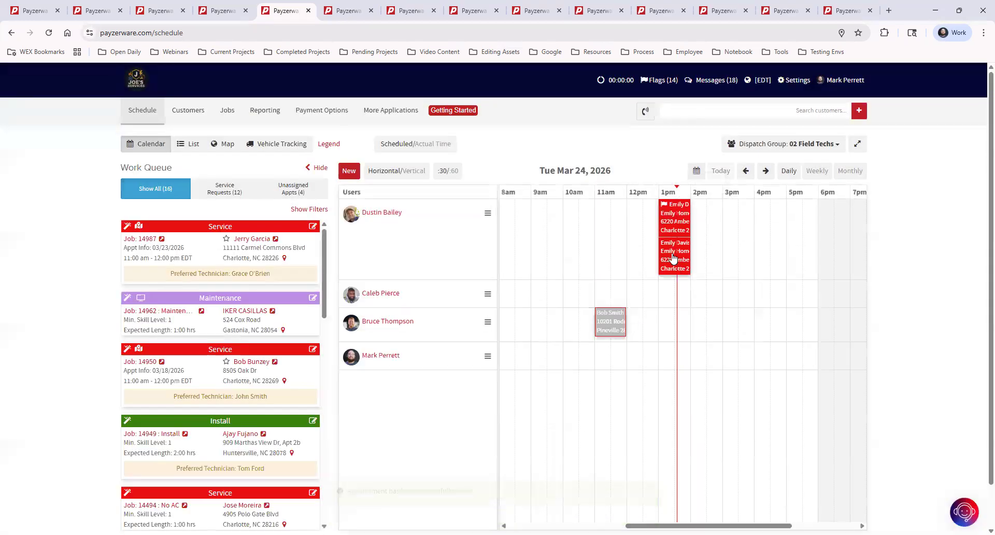
mouse_move(674, 257)
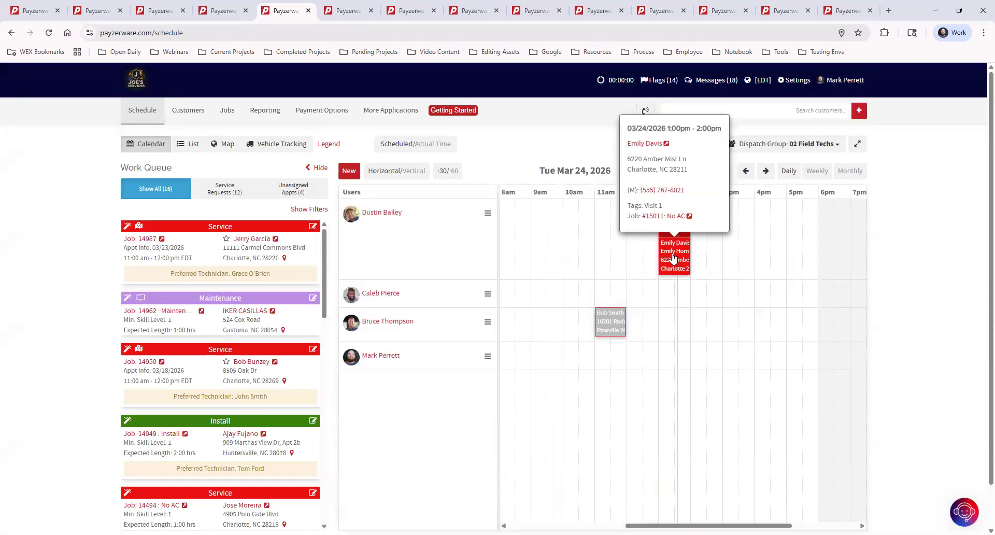
left_click(674, 218)
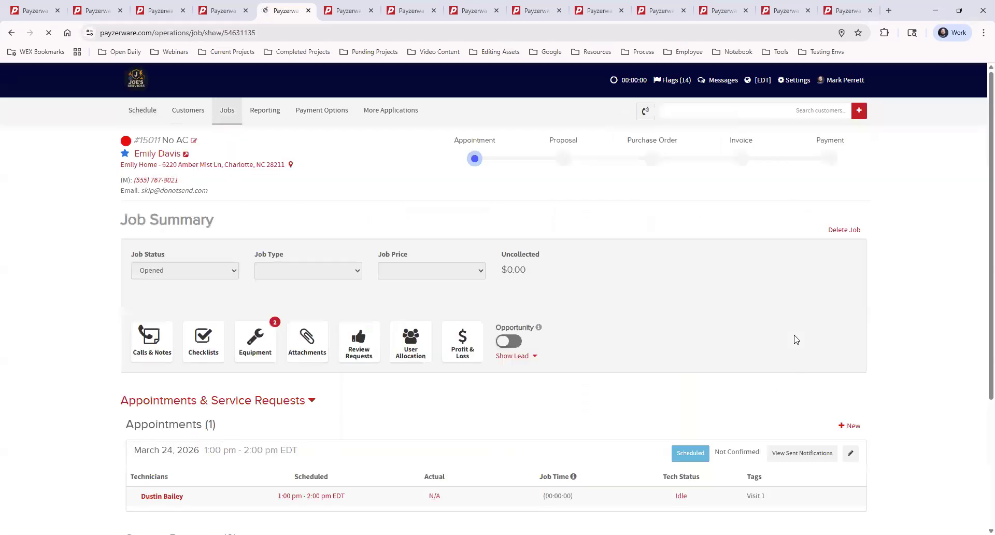
left_click_drag(748, 472, 788, 486)
scroll(788, 487, "down", 2)
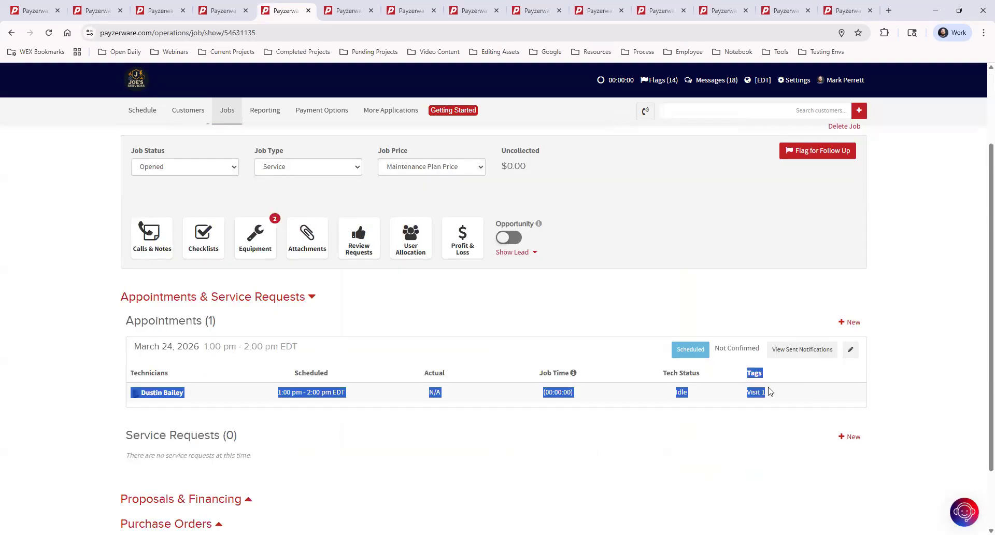
left_click(755, 393)
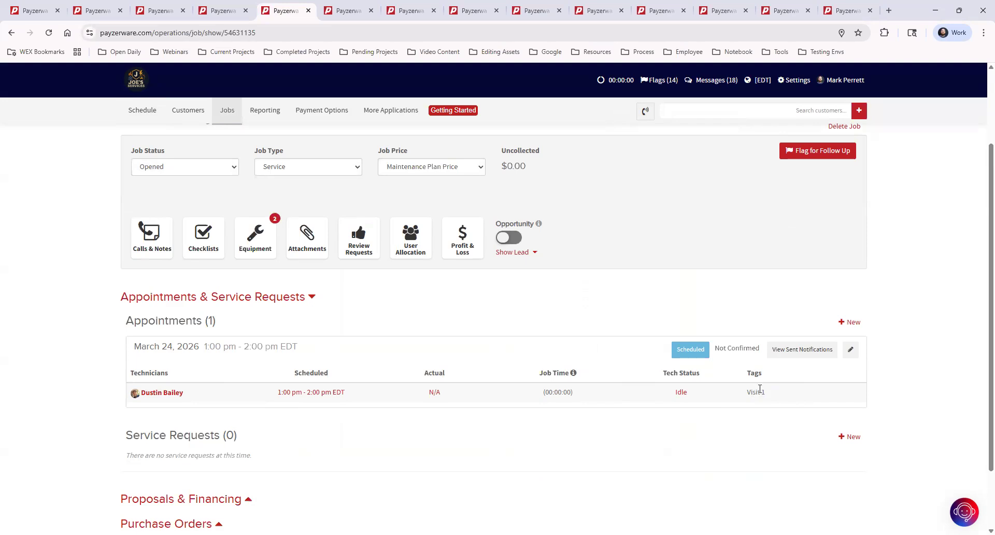
left_click(217, 11)
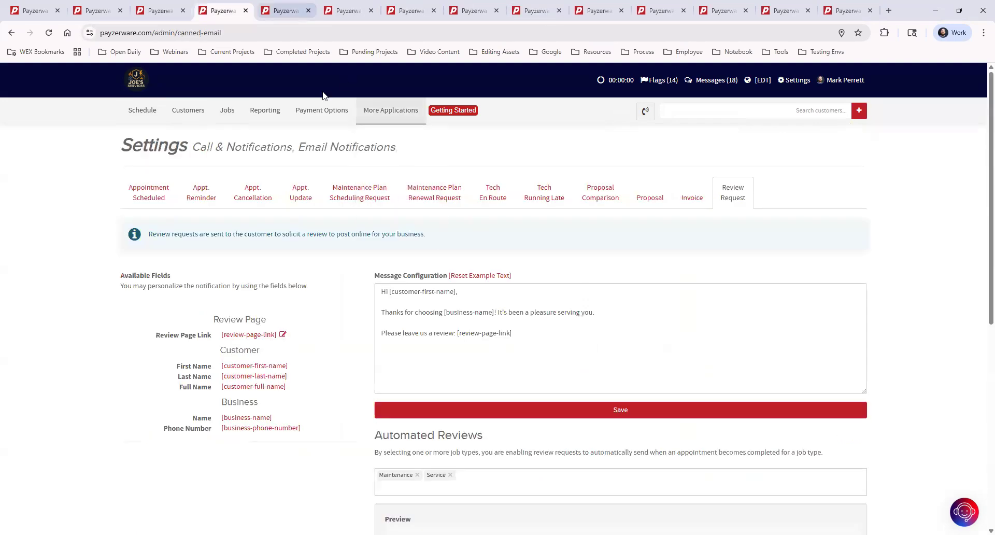
key("ctrl+Tab")
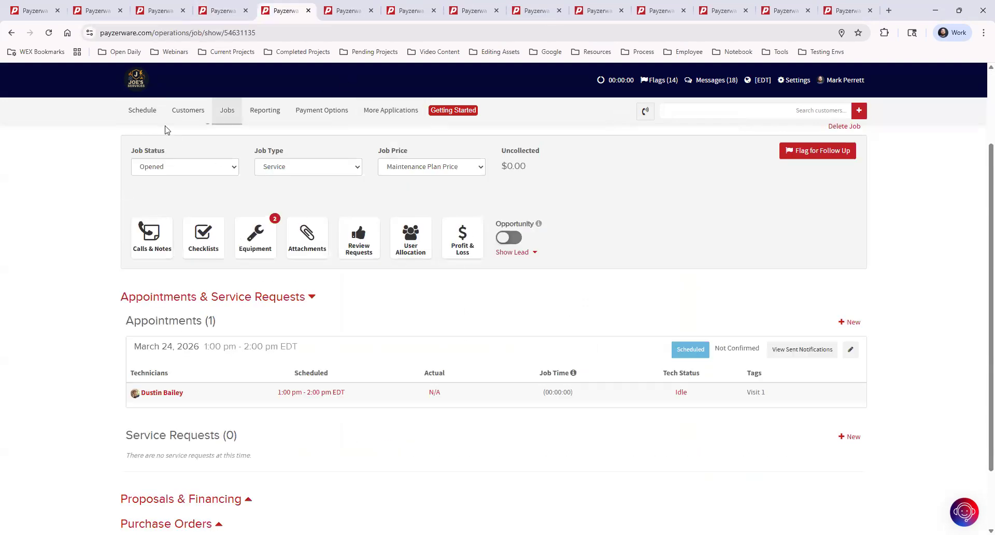
left_click(139, 108)
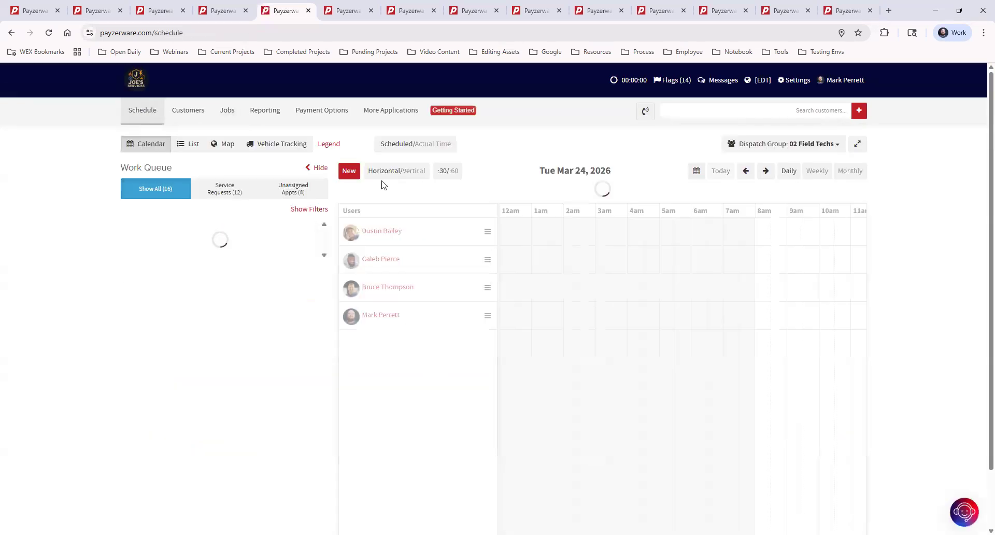
left_click(348, 172)
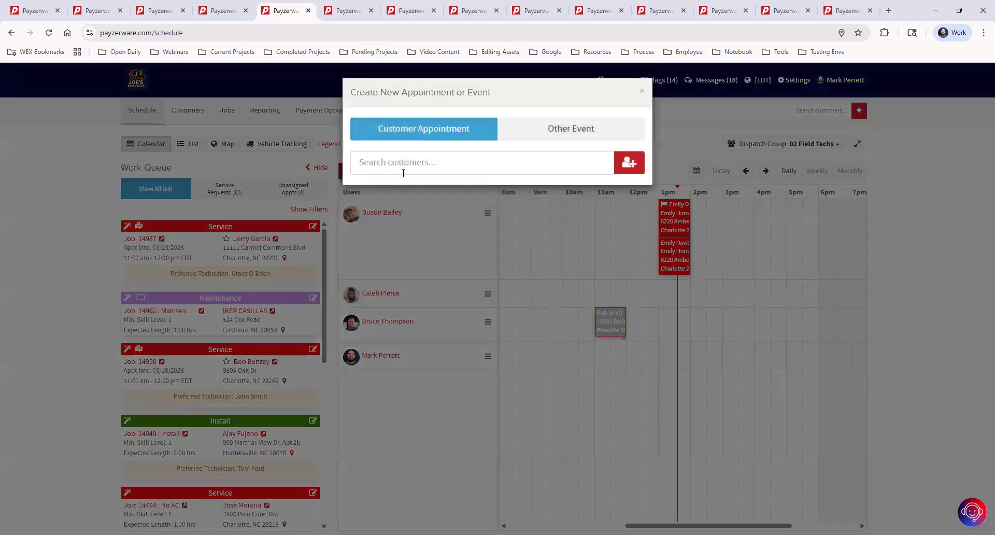
left_click(427, 162)
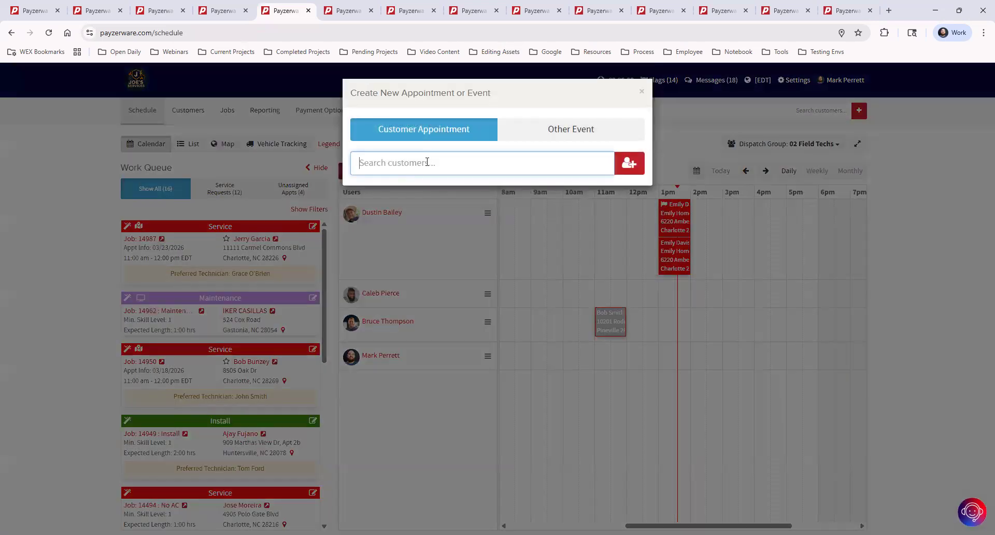
type("emily")
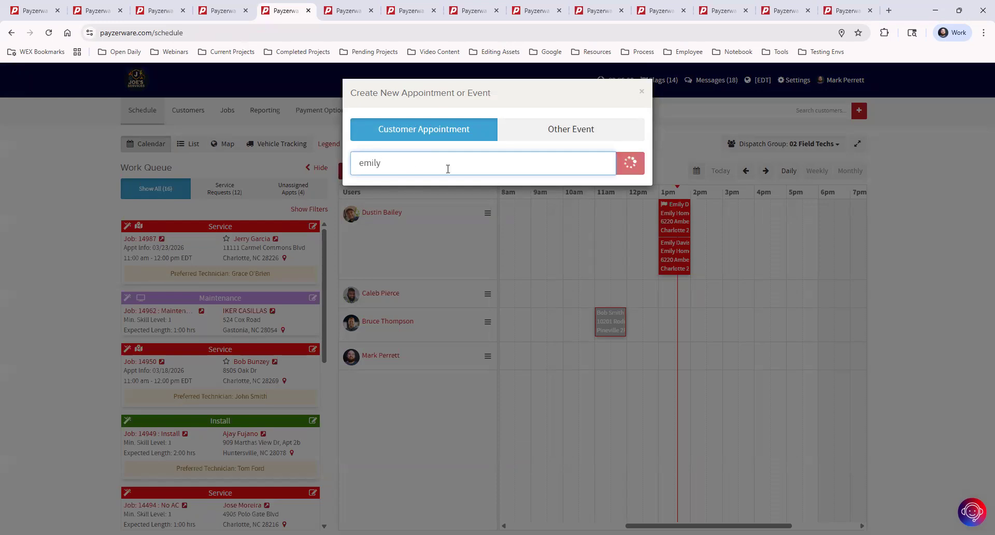
left_click(438, 193)
scroll(494, 308, "down", 1)
scroll(494, 307, "down", 1)
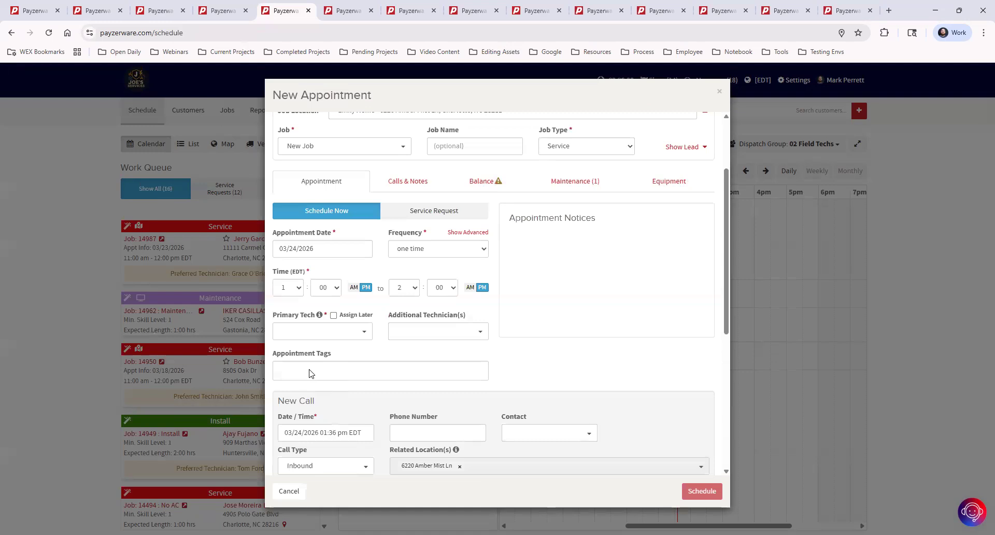
left_click(310, 371)
scroll(337, 306, "down", 3)
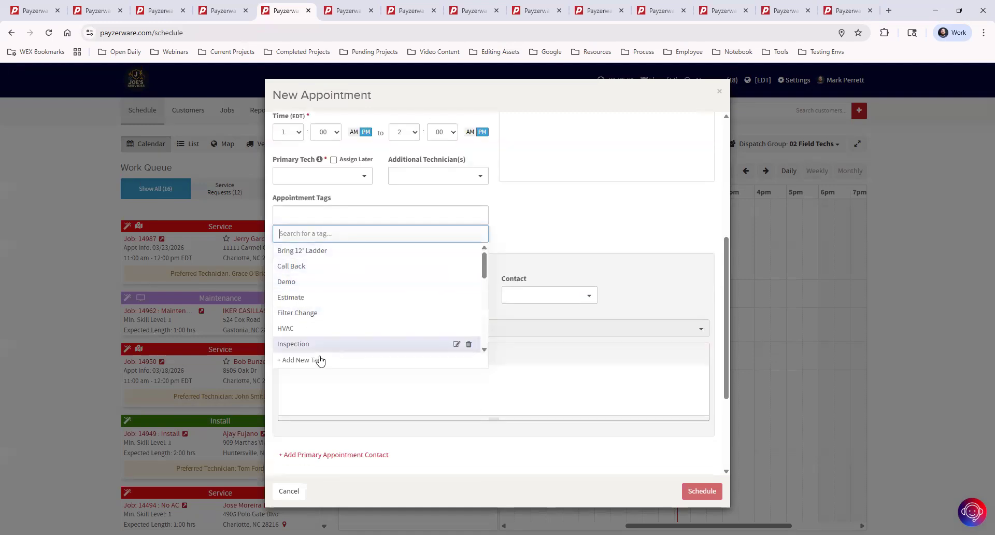
left_click(291, 362)
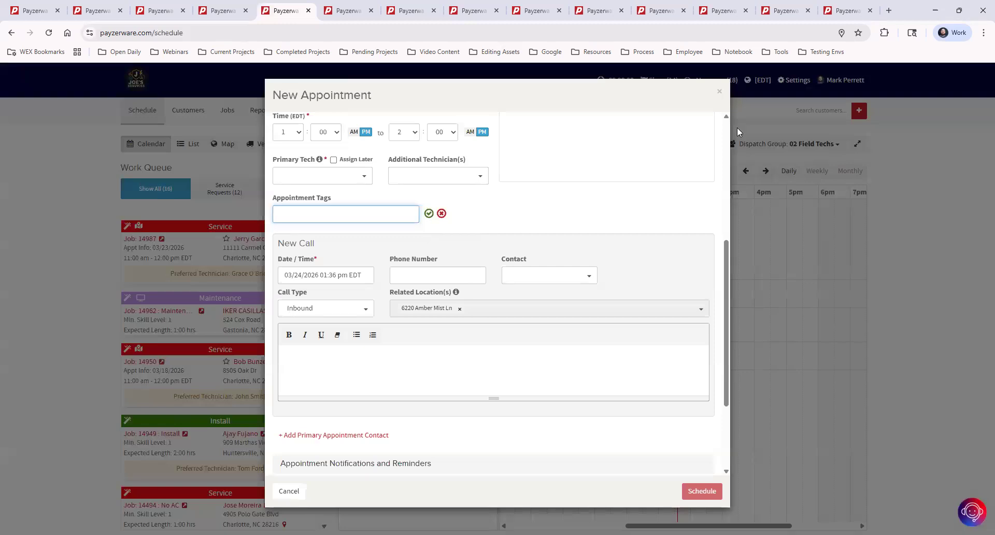
left_click(719, 92)
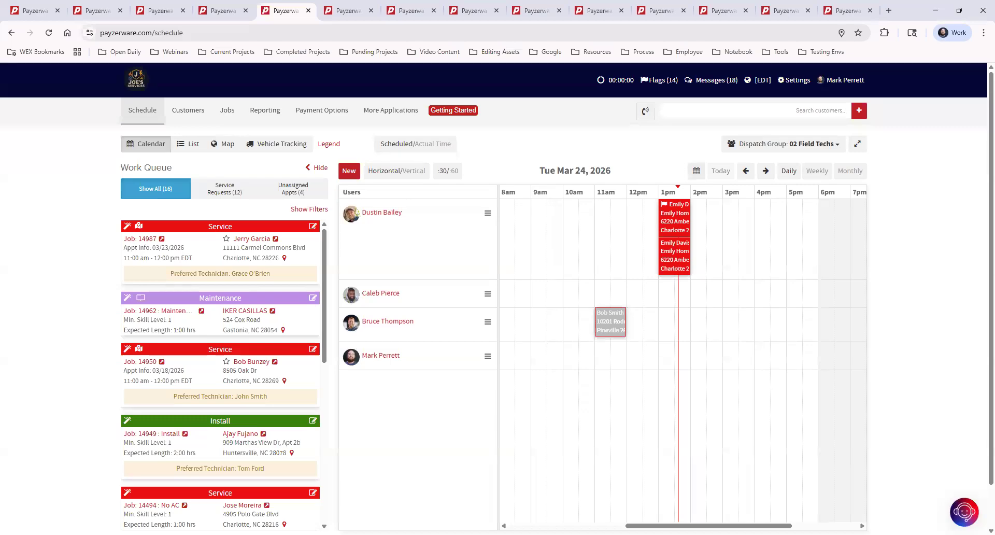
Step: Reload the dispatch schedule and close the extra browser tabs
left_click(135, 85)
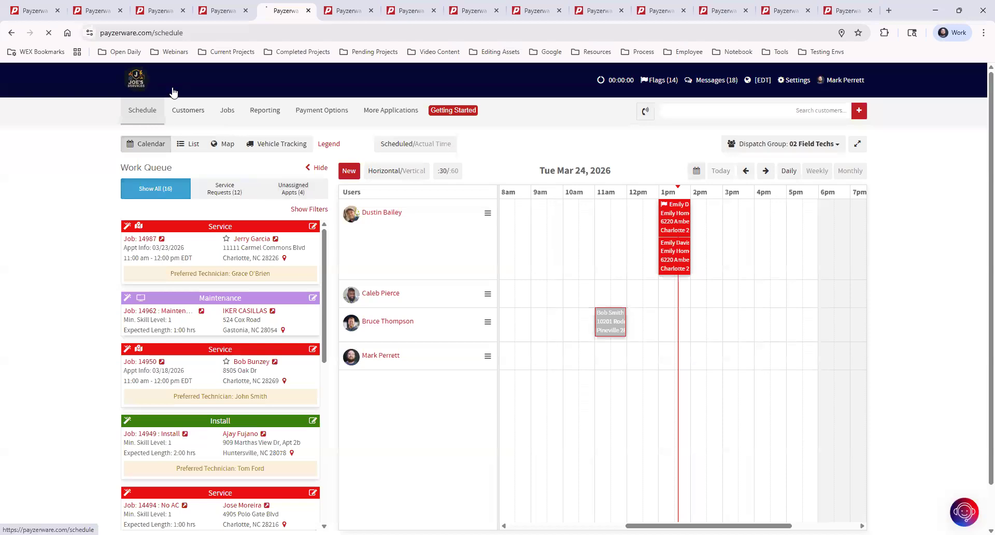
left_click(57, 13)
left_click(57, 12)
left_click(58, 12)
left_click(58, 12)
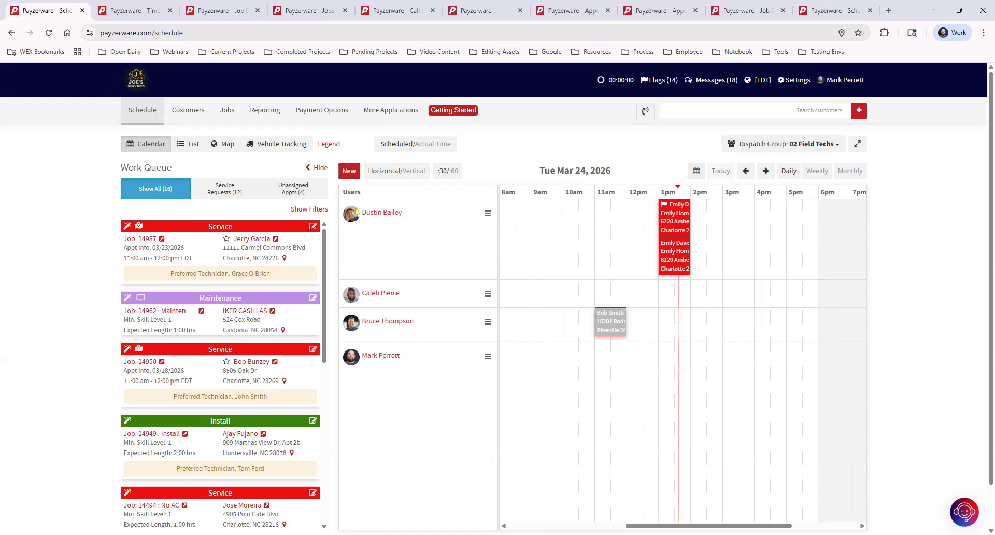
left_click(763, 80)
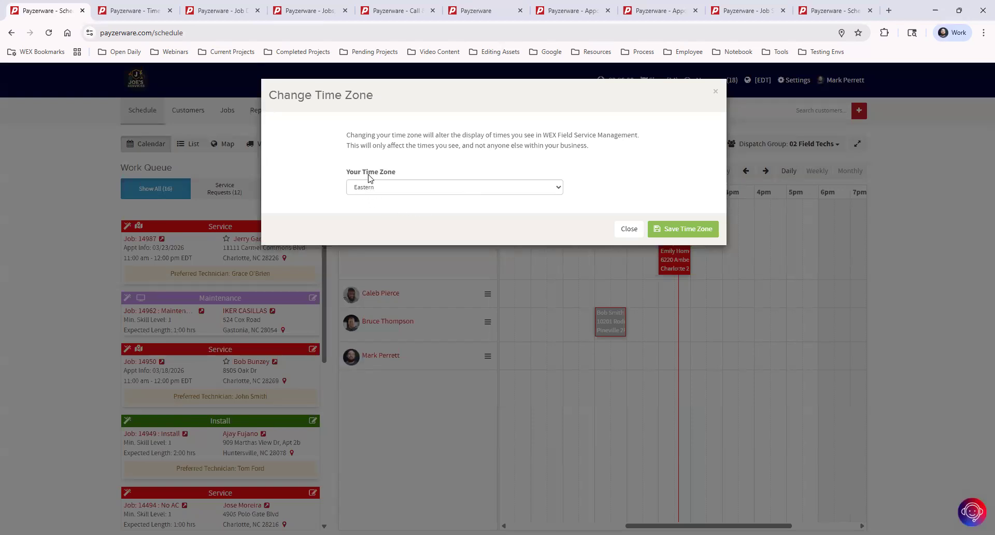
left_click(381, 188)
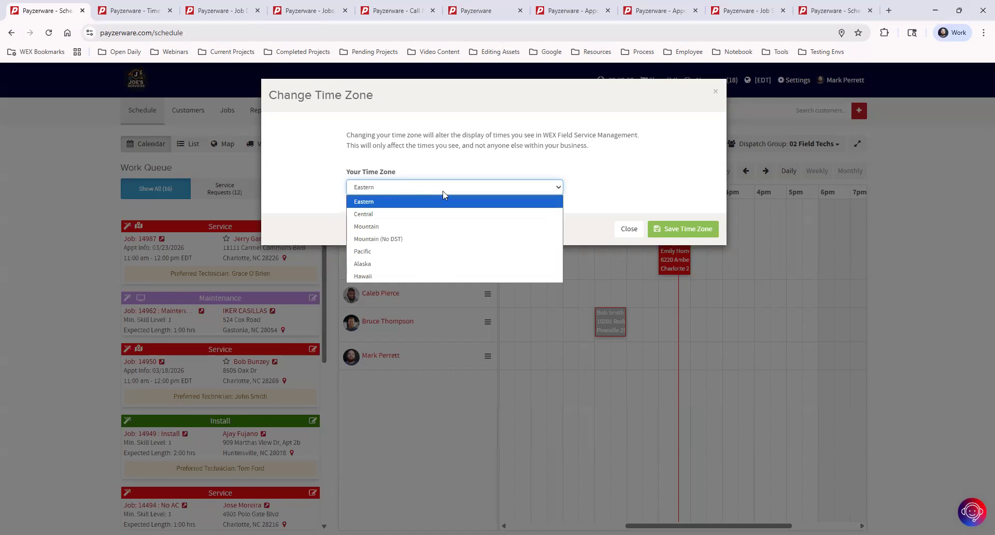
left_click(718, 190)
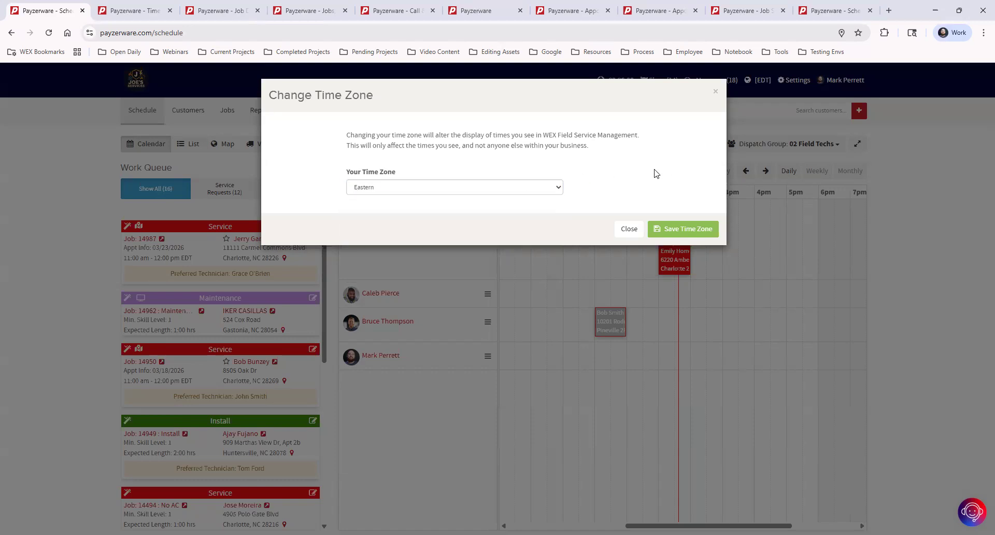
left_click(716, 94)
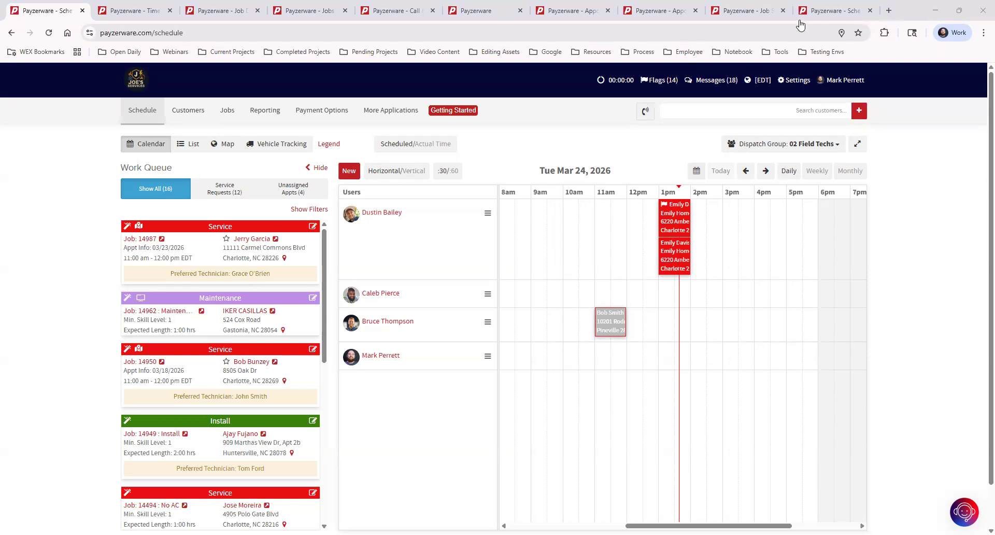
Step: Open today's time clock and clock in and out twice, creating two 1:39 PM entries
left_click(626, 83)
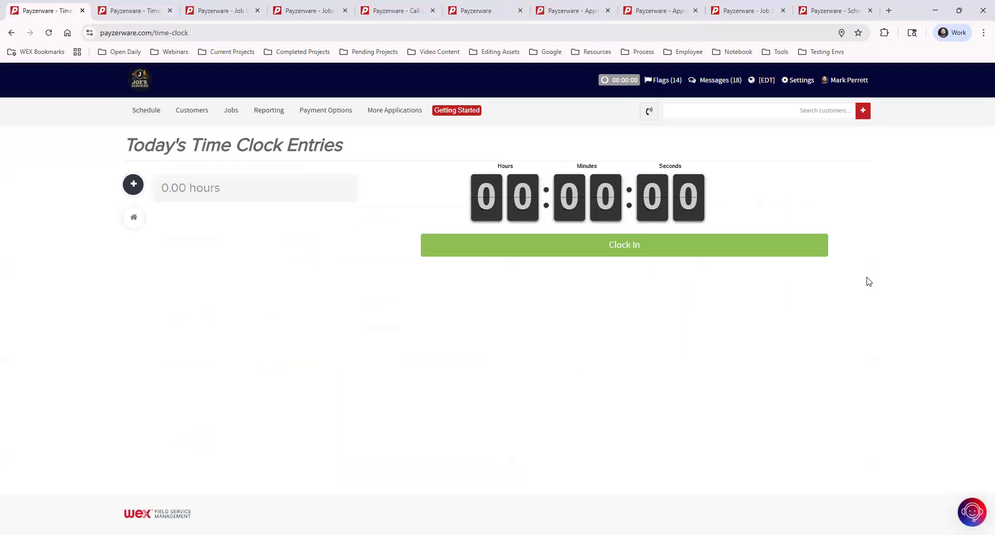
left_click(641, 250)
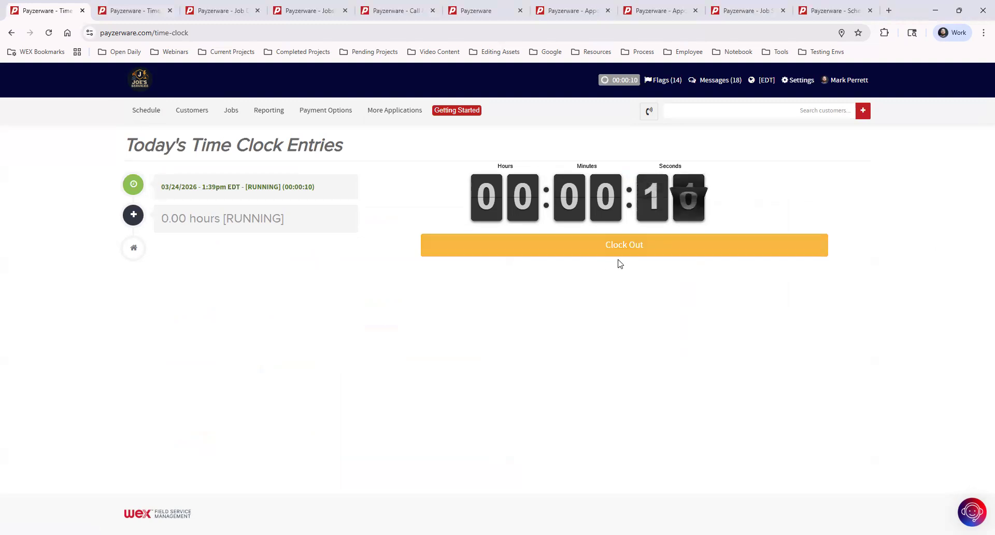
left_click(636, 248)
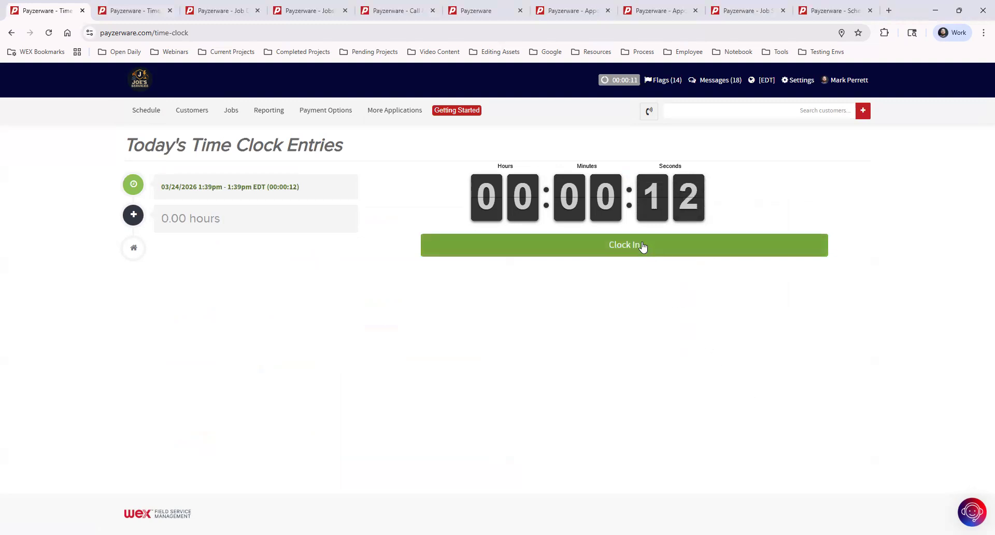
left_click(643, 246)
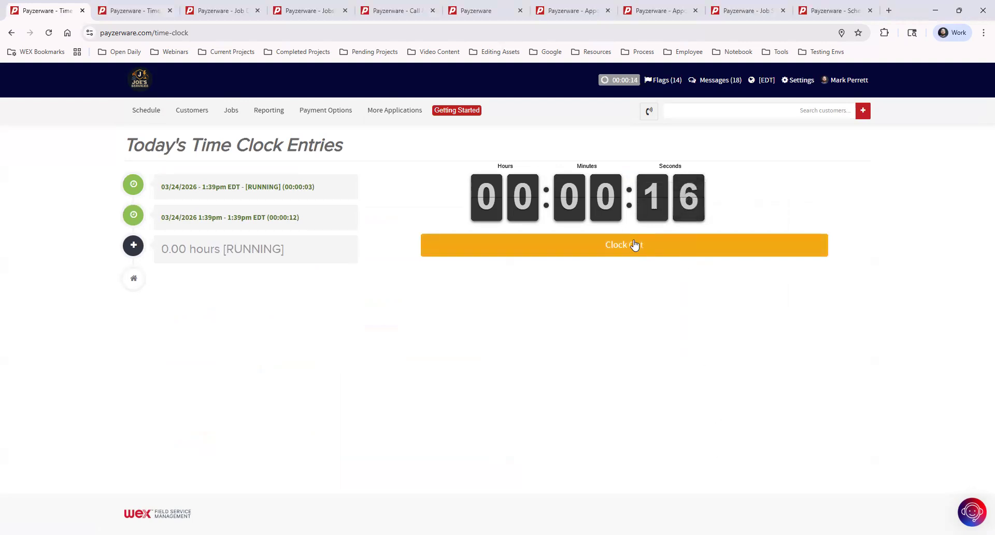
left_click(638, 249)
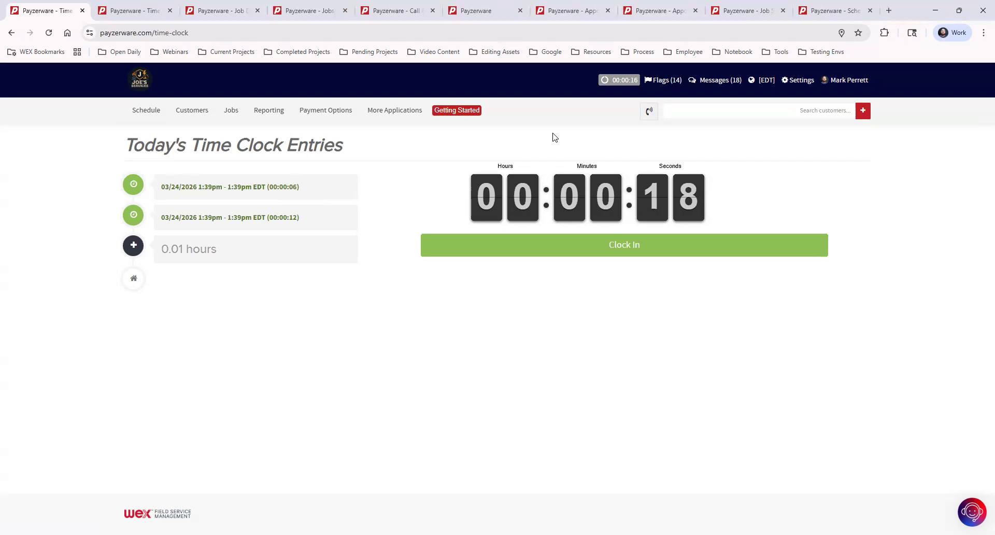
left_click(401, 111)
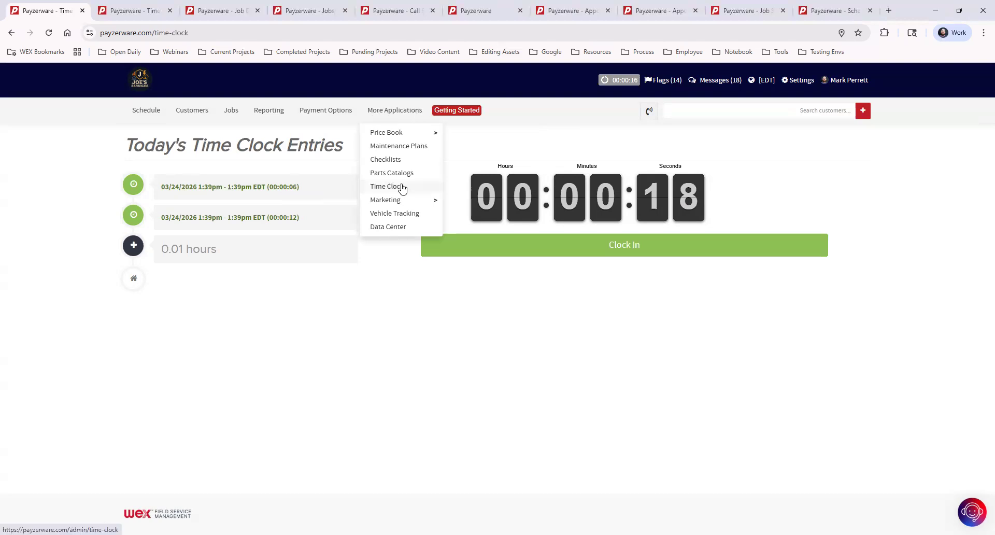
Step: Open the admin Time Clock report and set its start date to 03/01/2026
left_click(407, 187)
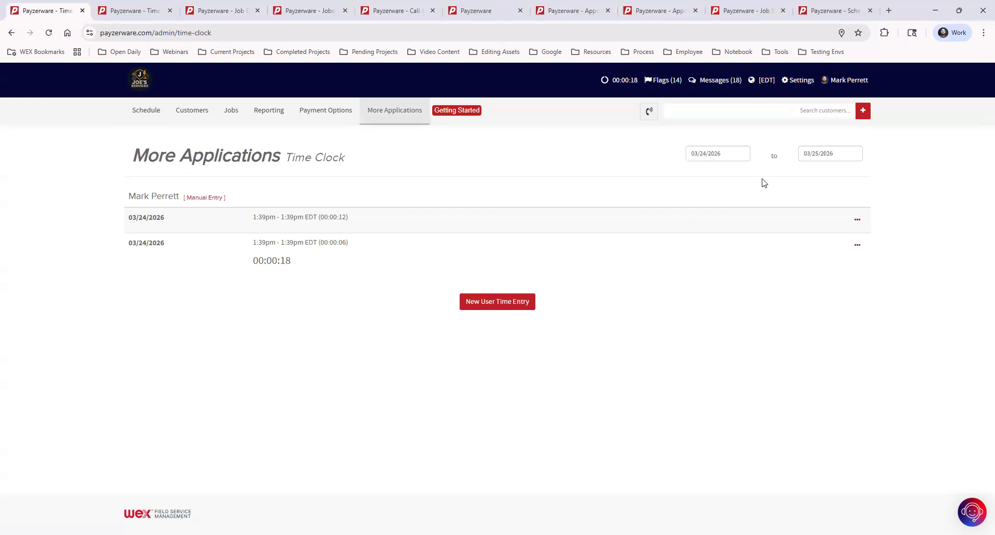
left_click(726, 154)
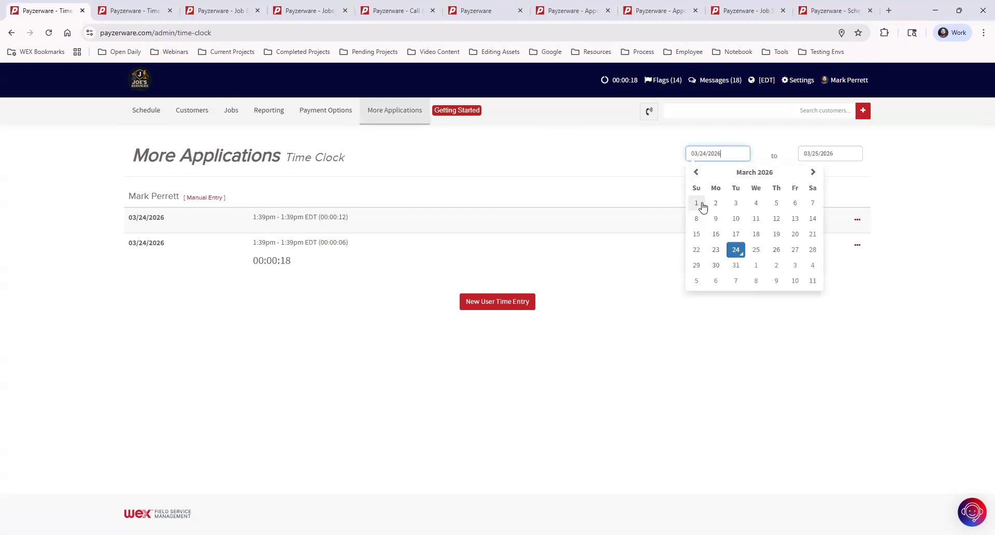
left_click(702, 205)
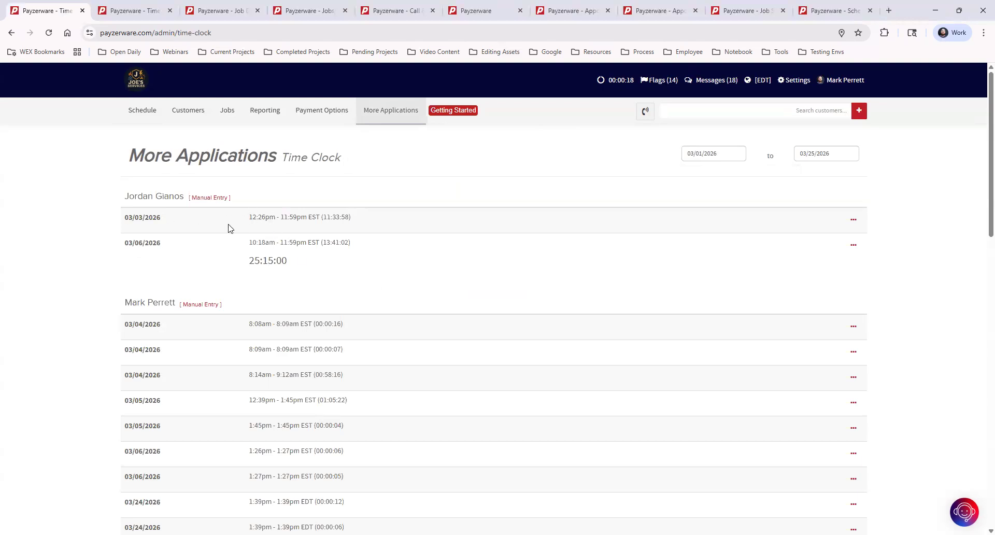
Step: Inspect the first entry's 11:33:58 duration, the 25:15:00 total, and the entry's actions menu
left_click_drag(248, 218, 399, 217)
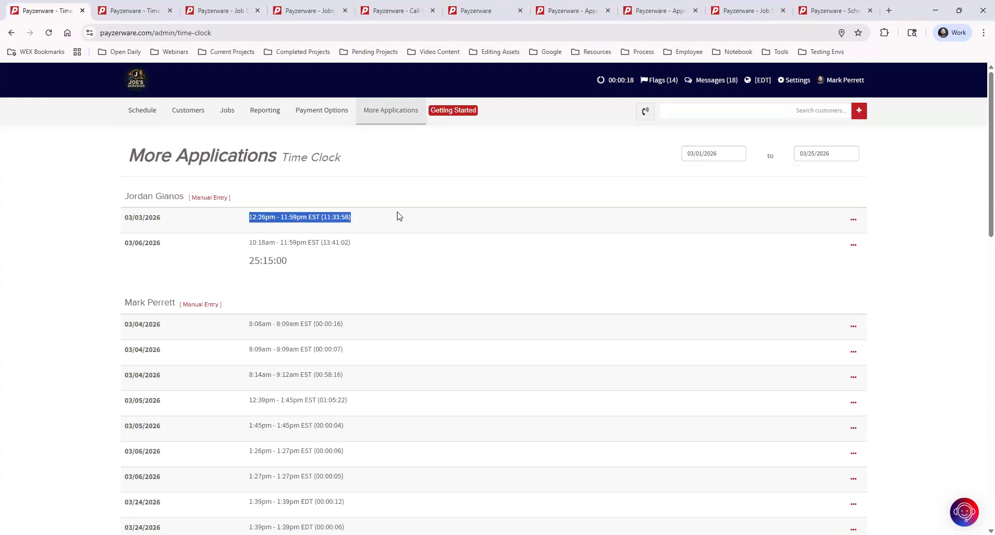
left_click(327, 221)
double_click(326, 218)
left_click(292, 276)
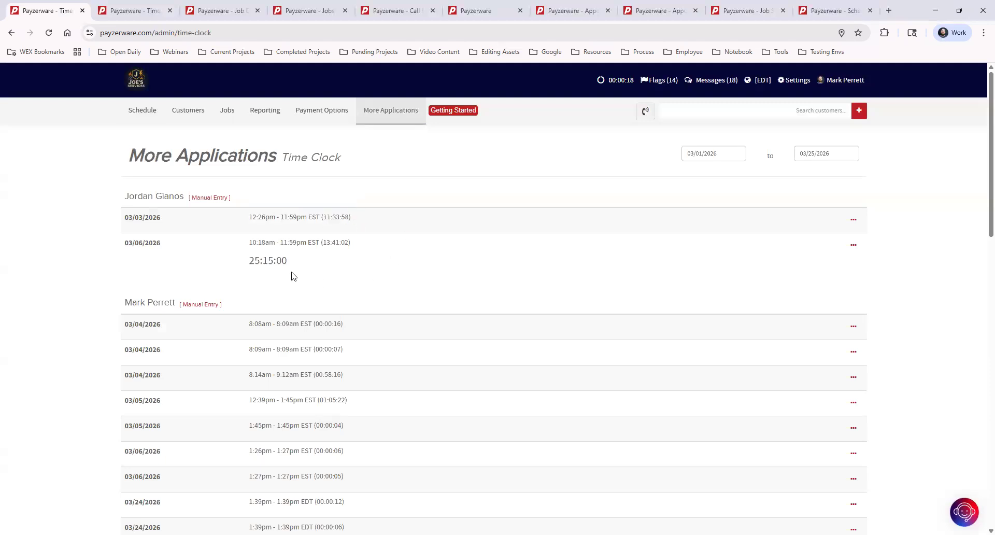
left_click_drag(245, 260, 407, 259)
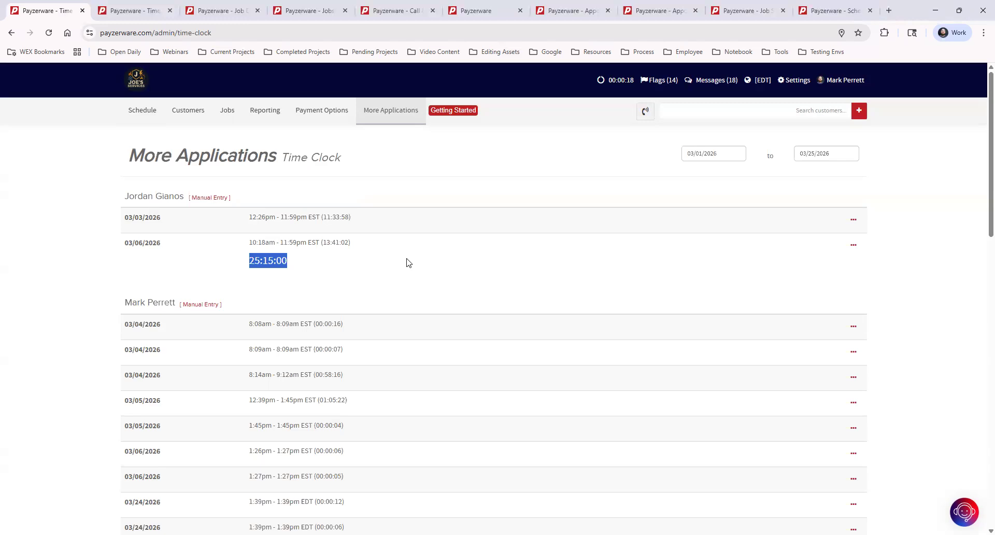
left_click(407, 262)
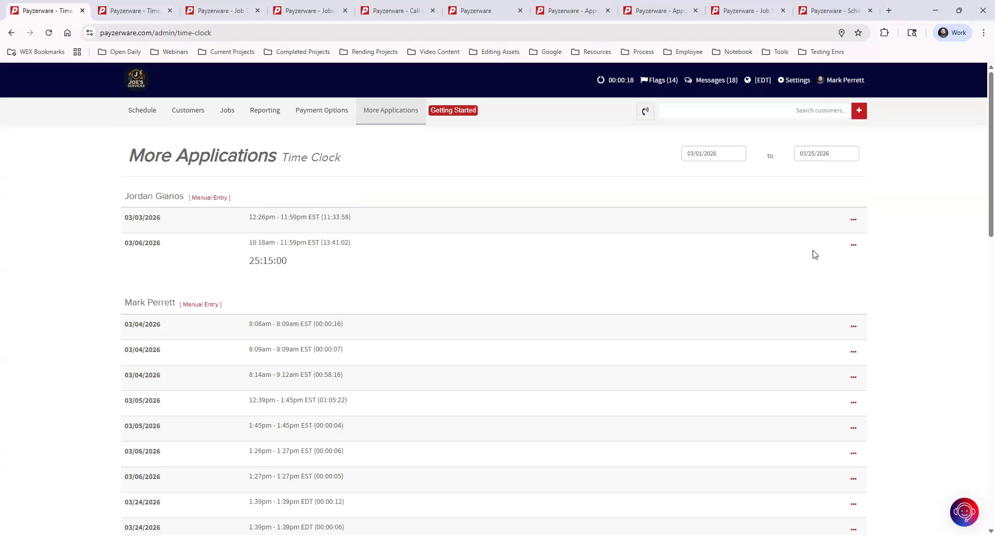
left_click(854, 221)
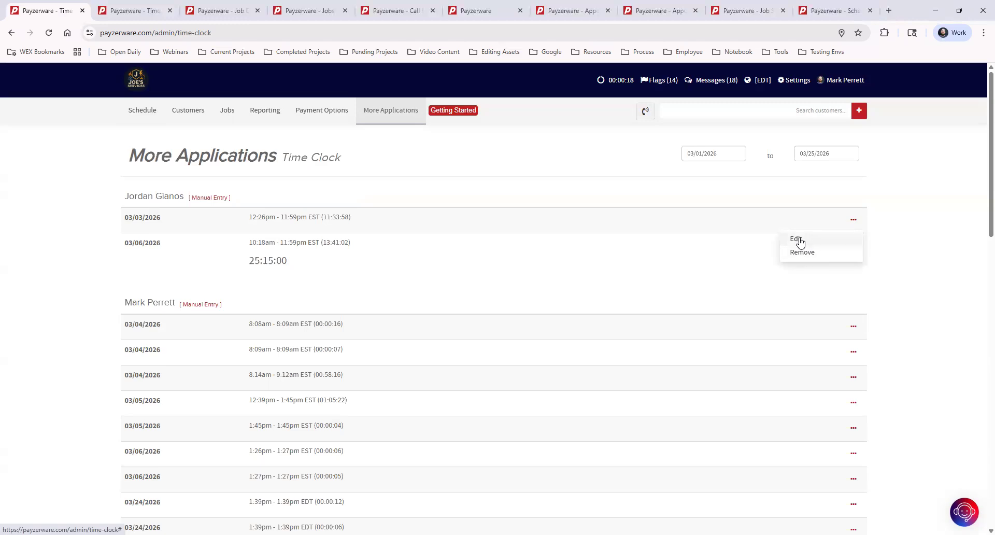
left_click(299, 197)
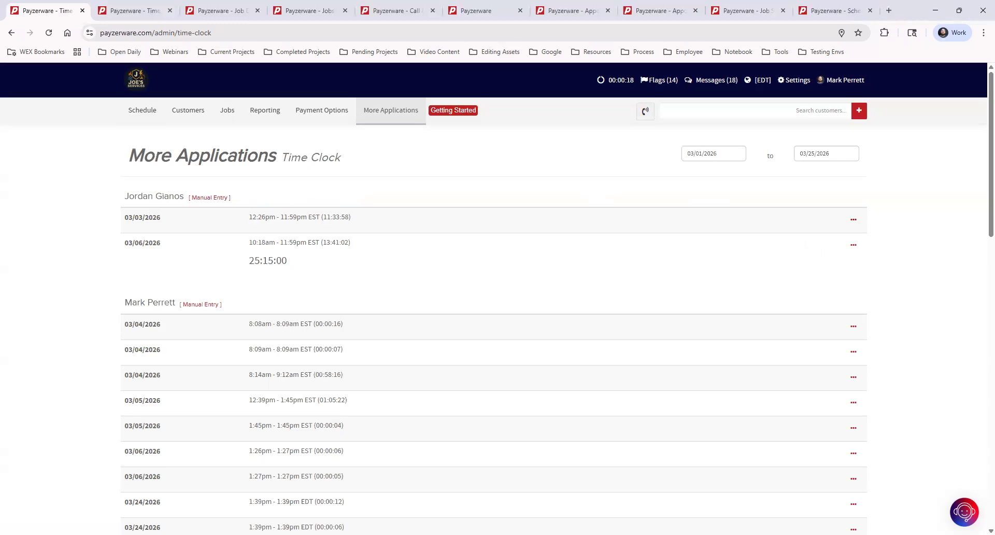
Step: Switch through the browser tabs to the Service job page and view its March 24 appointment
left_click(752, 12)
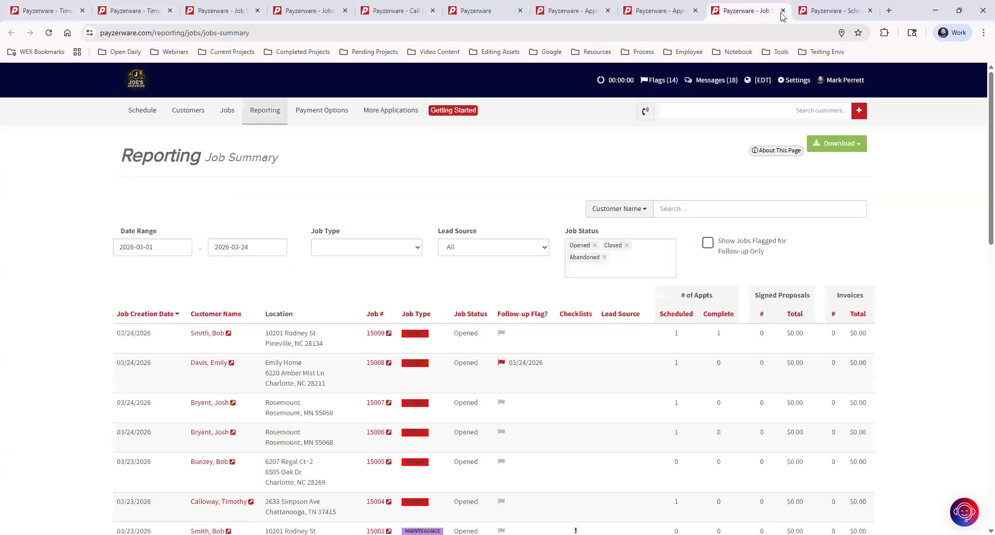
left_click(652, 10)
left_click(576, 10)
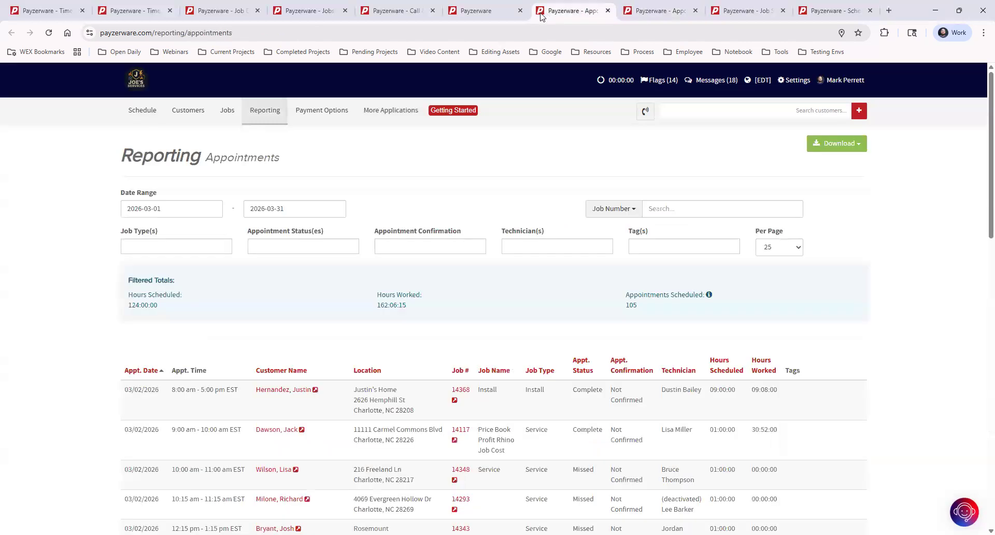
left_click(493, 14)
left_click(413, 14)
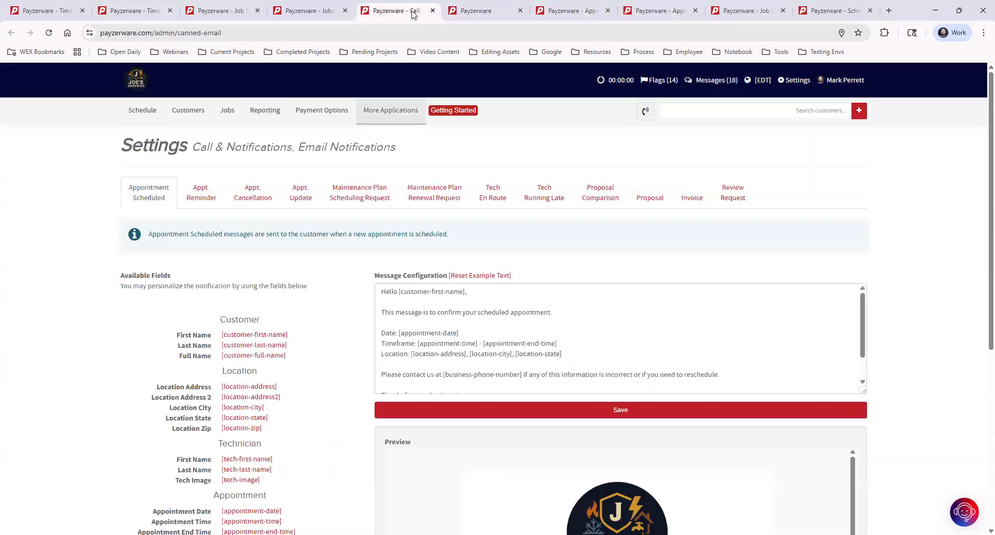
left_click(306, 11)
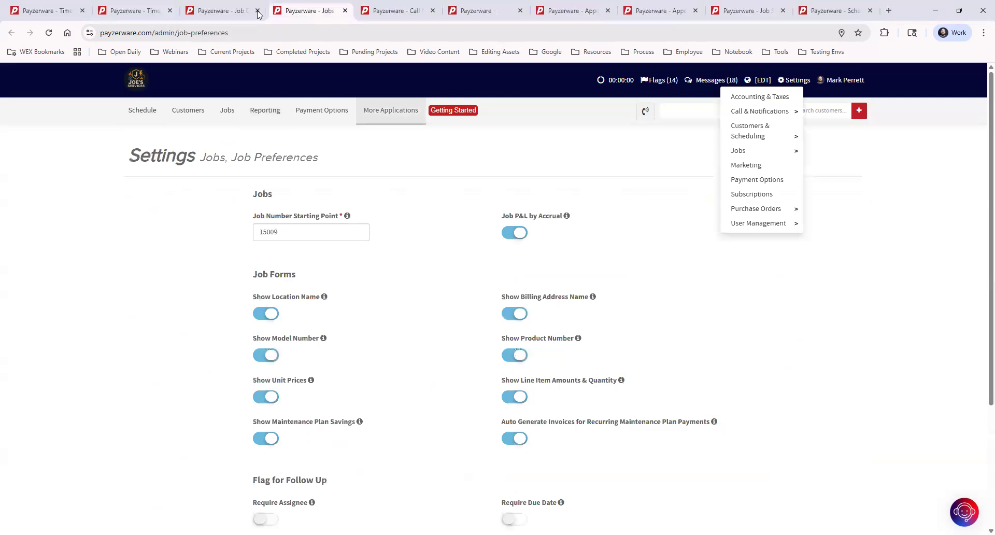
left_click(230, 11)
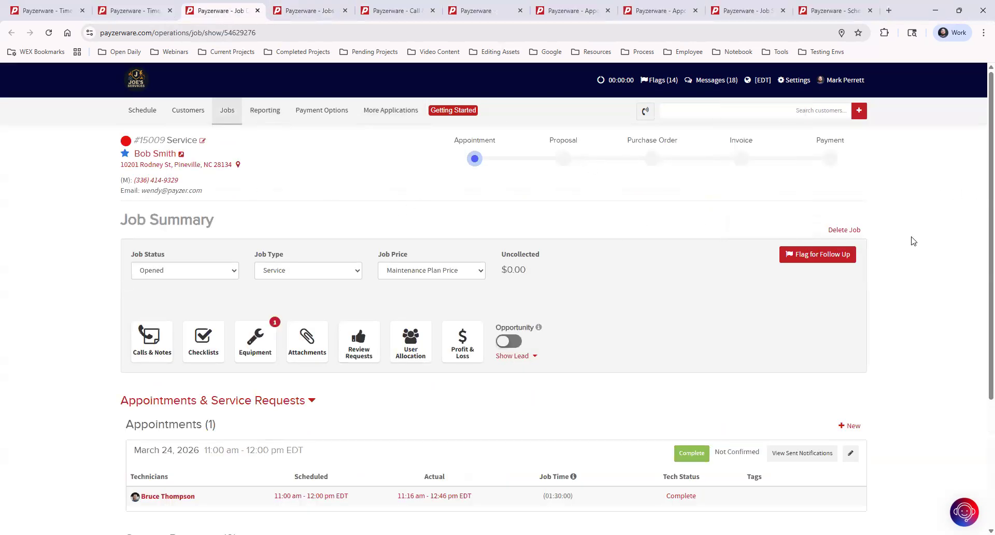
scroll(915, 240, "down", 1)
scroll(917, 232, "up", 1)
scroll(457, 490, "down", 1)
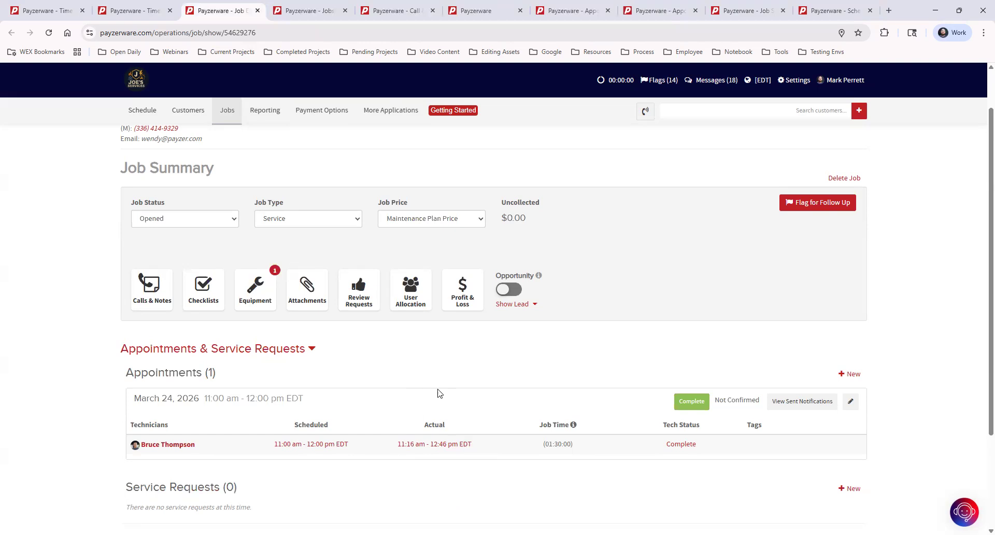
Step: Add a new technician time entry running from 10:45 to 11:16 am
left_click(450, 444)
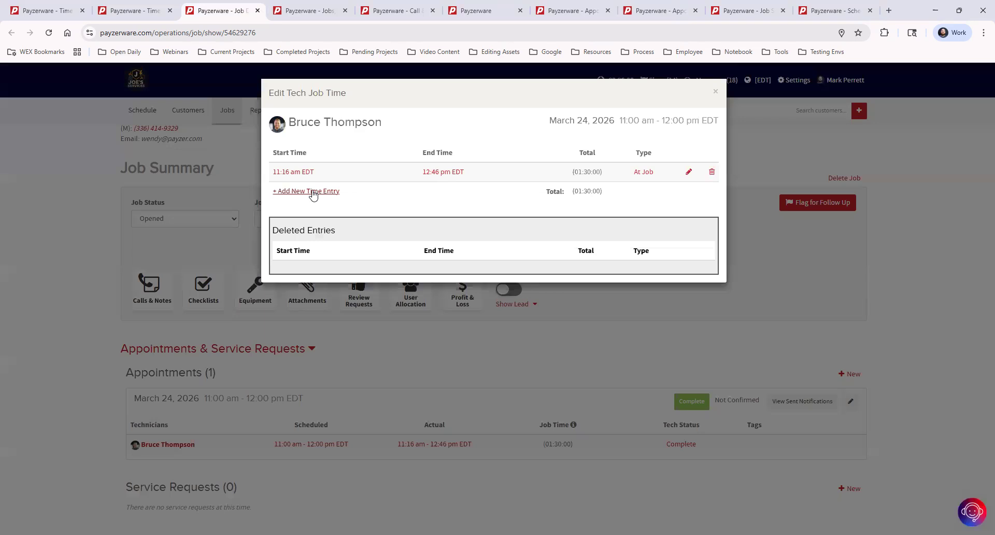
left_click(313, 193)
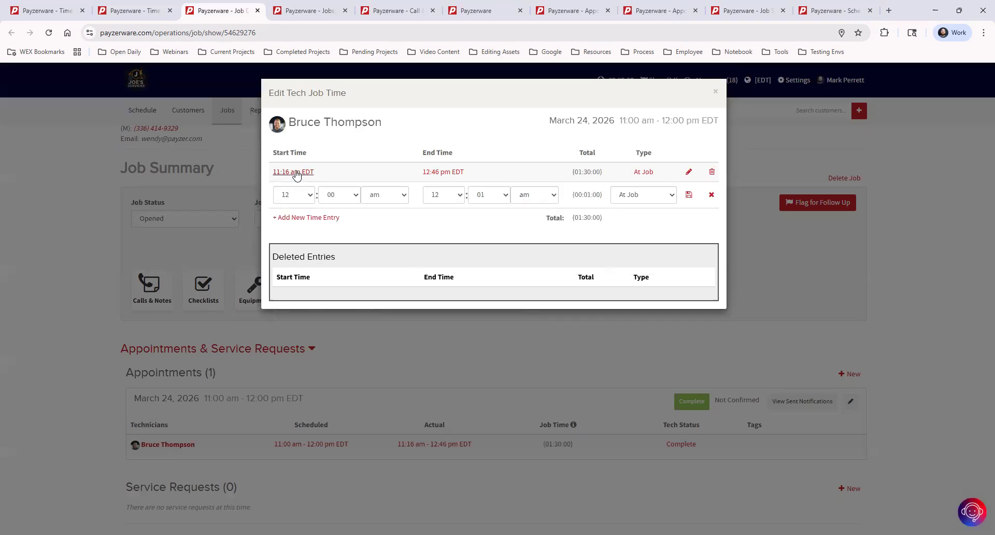
left_click(448, 196)
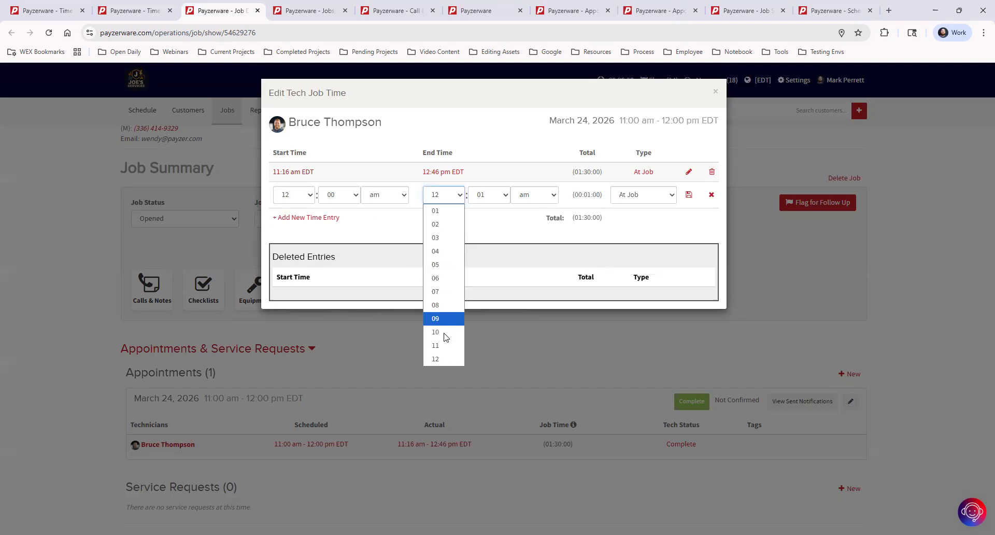
left_click(491, 195)
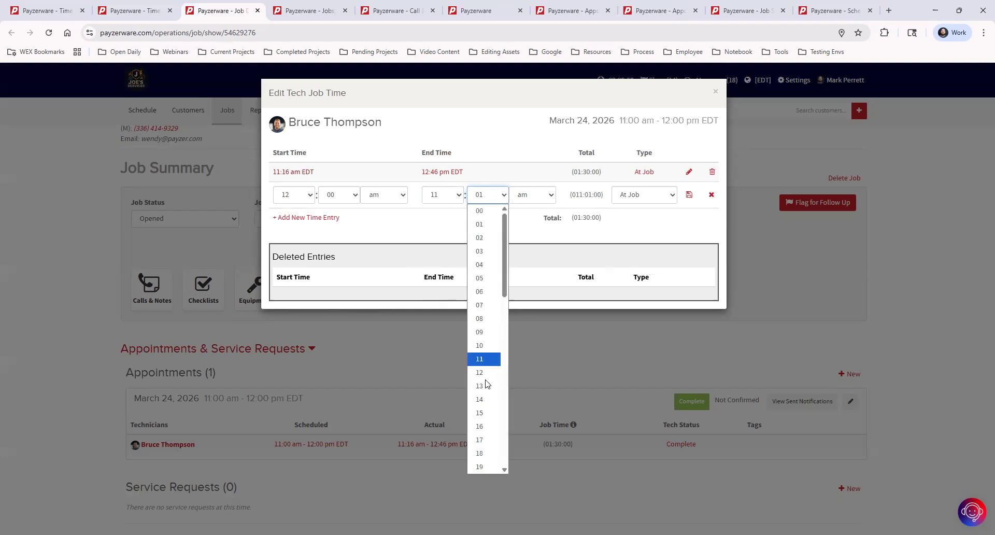
left_click(483, 426)
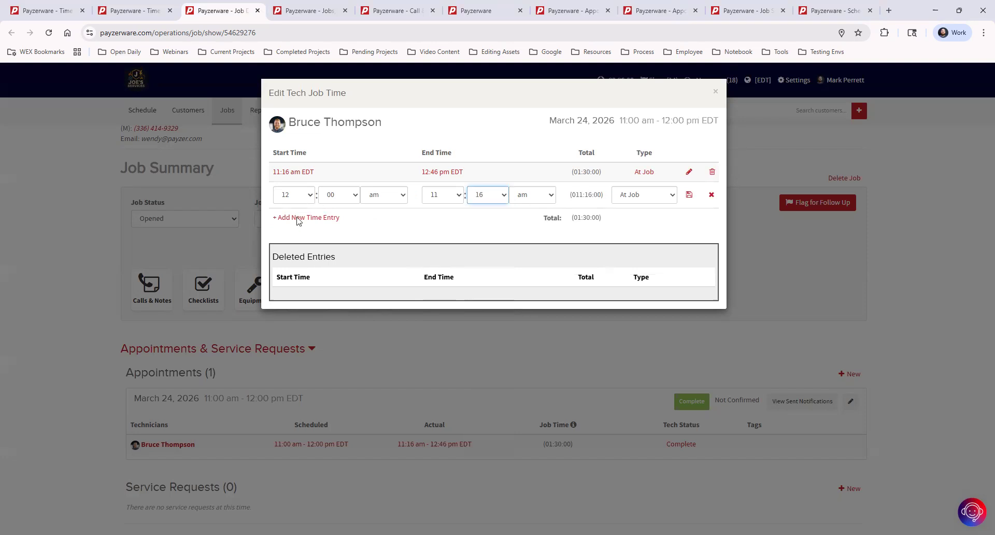
left_click(298, 196)
left_click(293, 336)
left_click(348, 195)
scroll(342, 363, "down", 5)
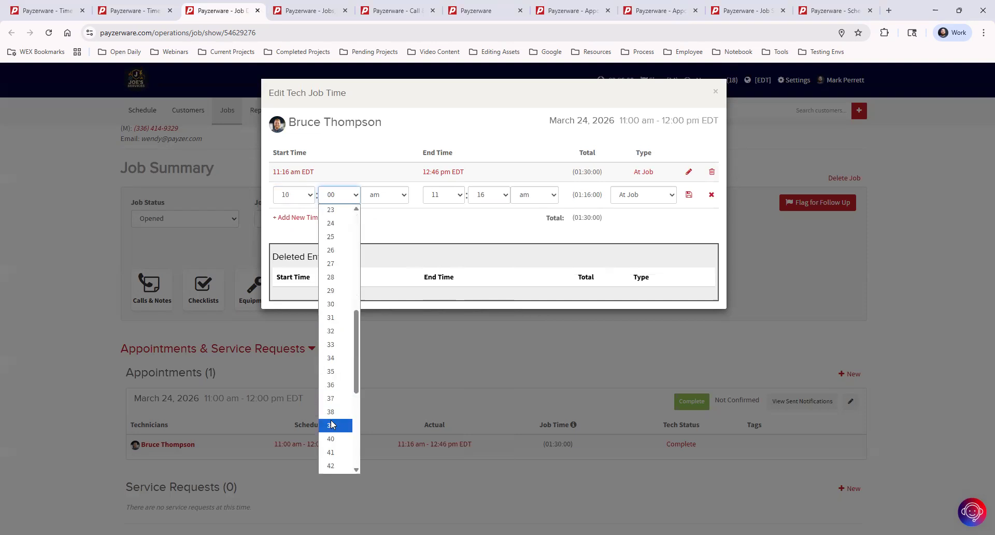
scroll(332, 425, "down", 4)
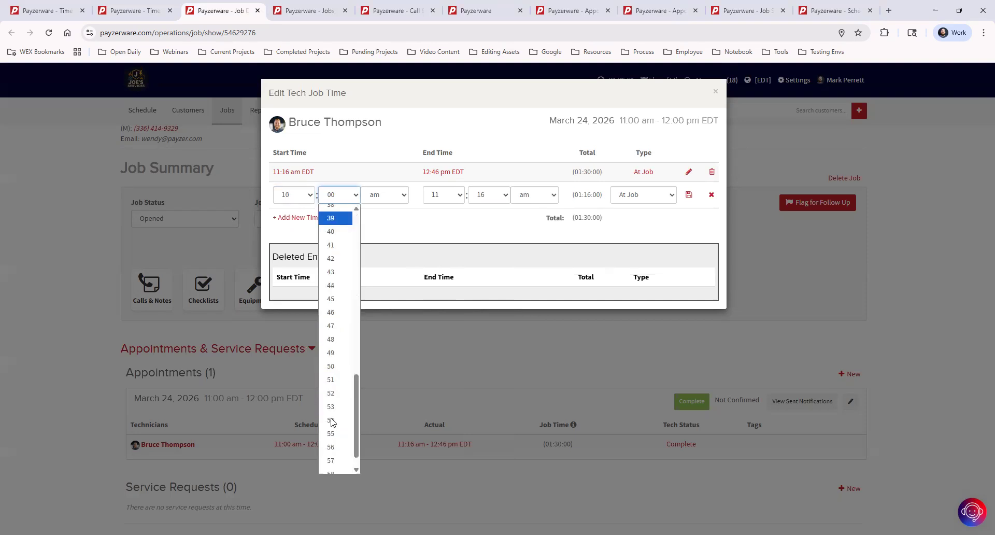
left_click(336, 299)
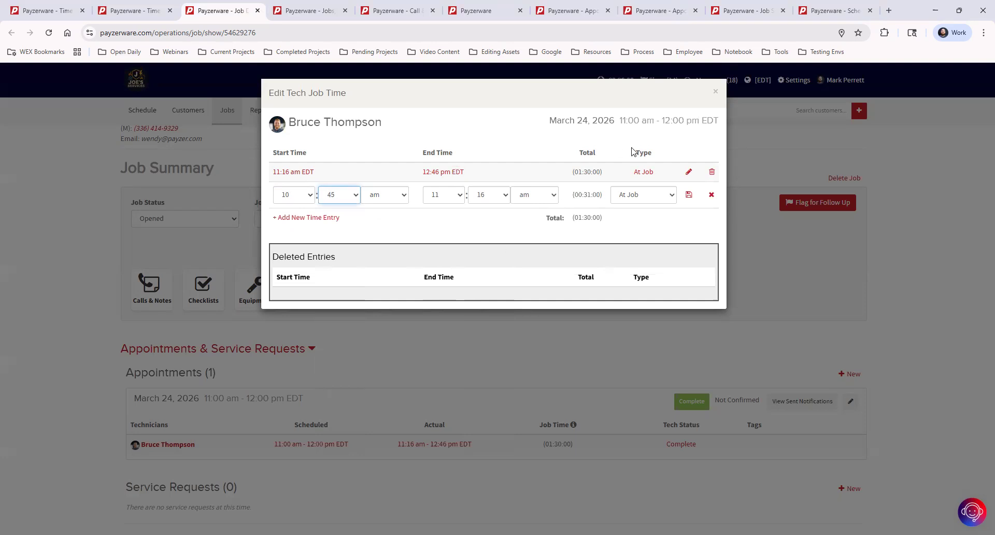
Step: Set the new entry's type to En Route, save it, and close the job time editor
left_click(652, 197)
left_click(637, 216)
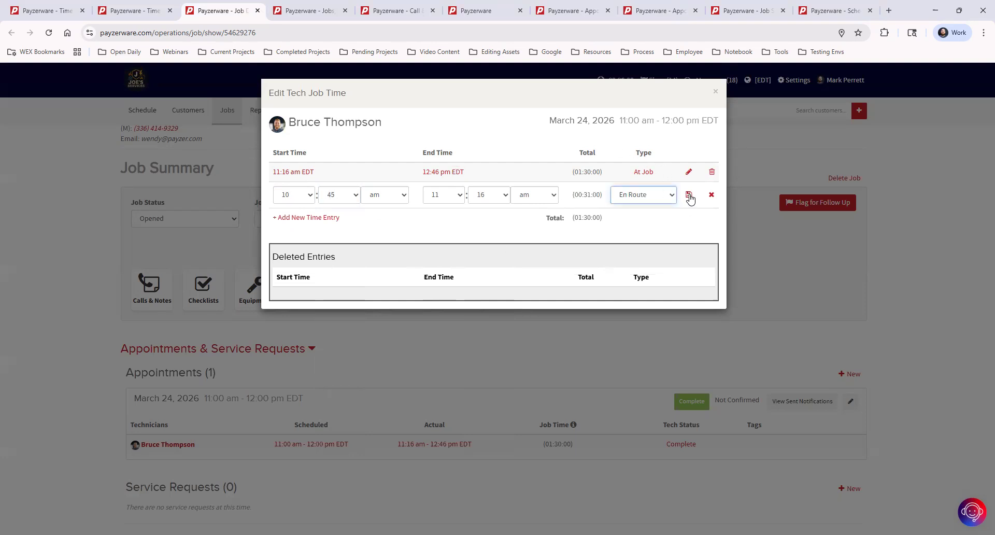
left_click(689, 194)
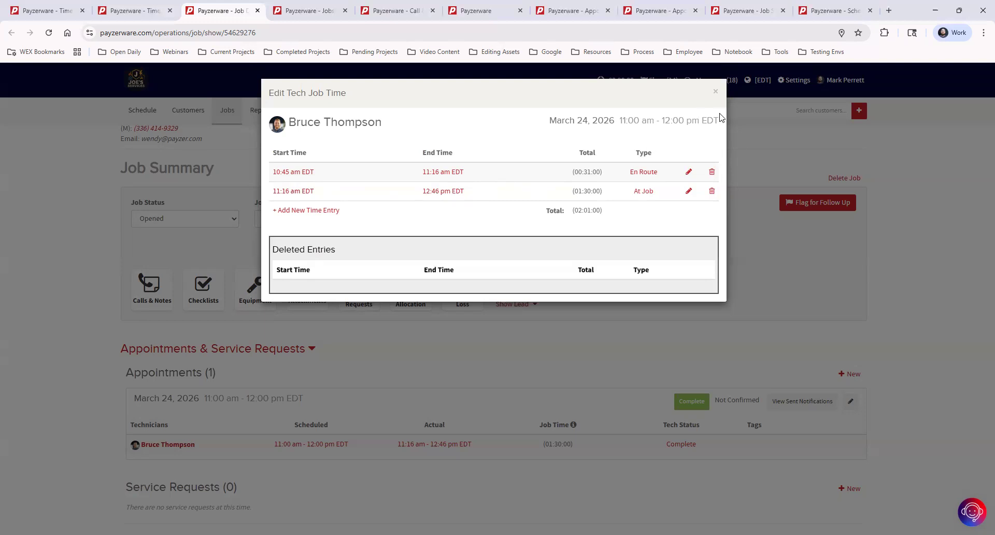
left_click(717, 94)
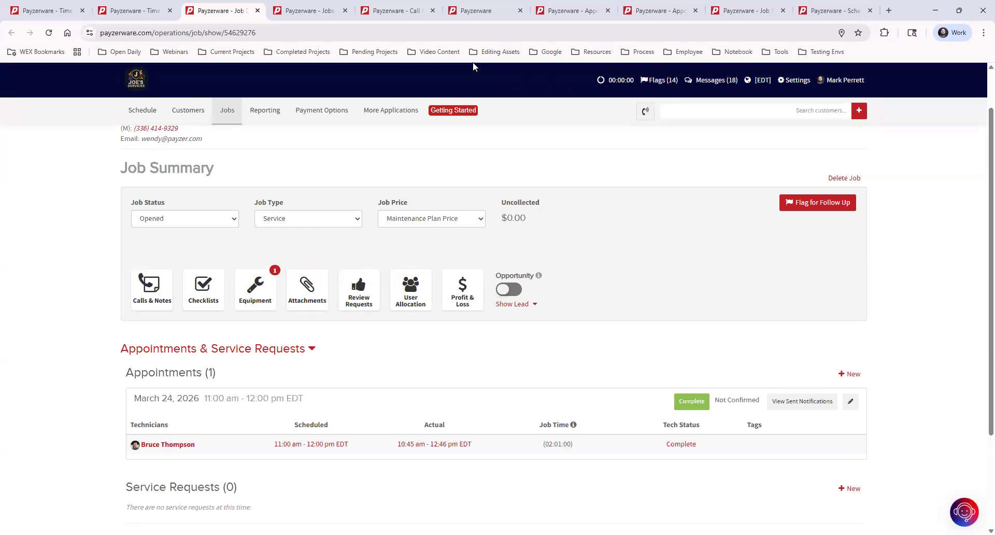
Step: Go to Reporting and open the Scheduled vs Actual Time report under Users
left_click(476, 13)
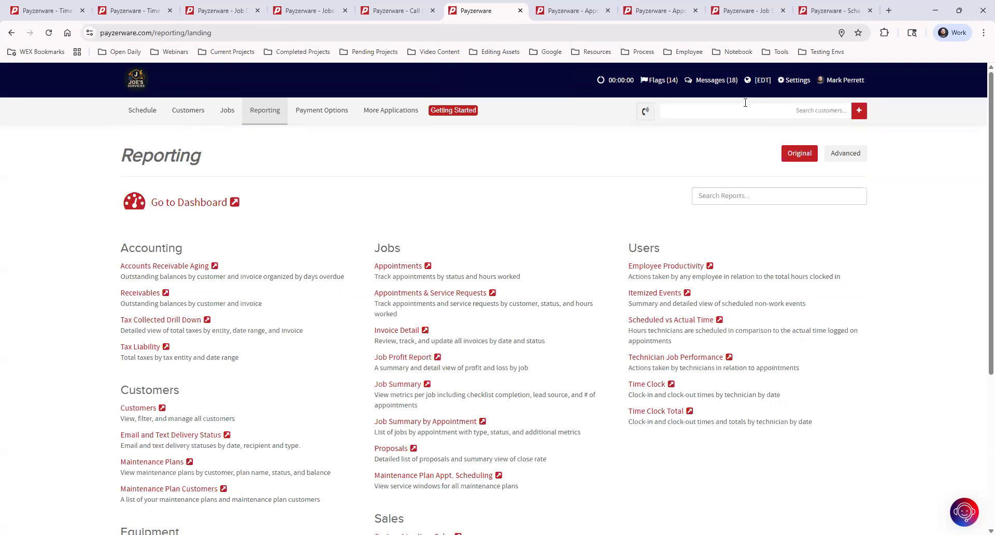
left_click_drag(629, 246, 664, 252)
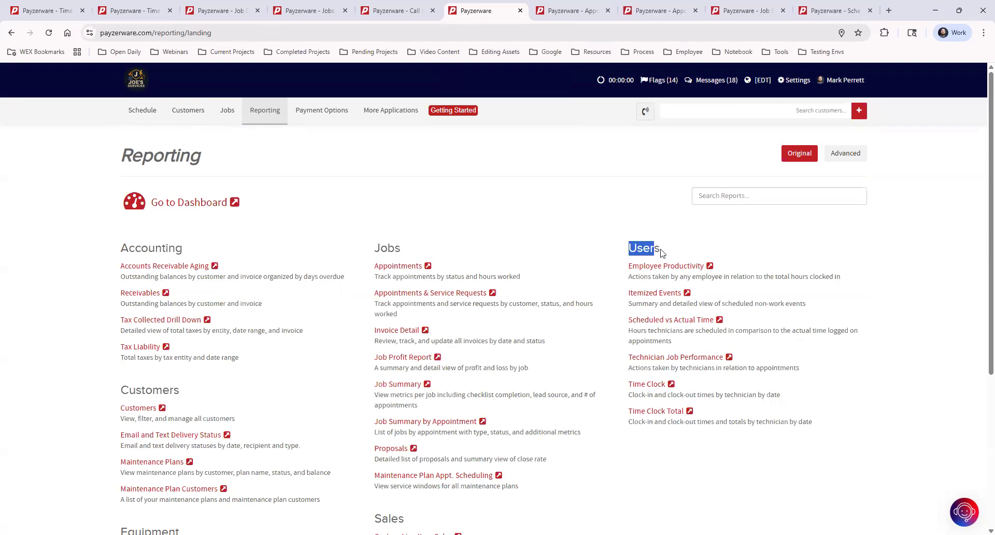
left_click(681, 321)
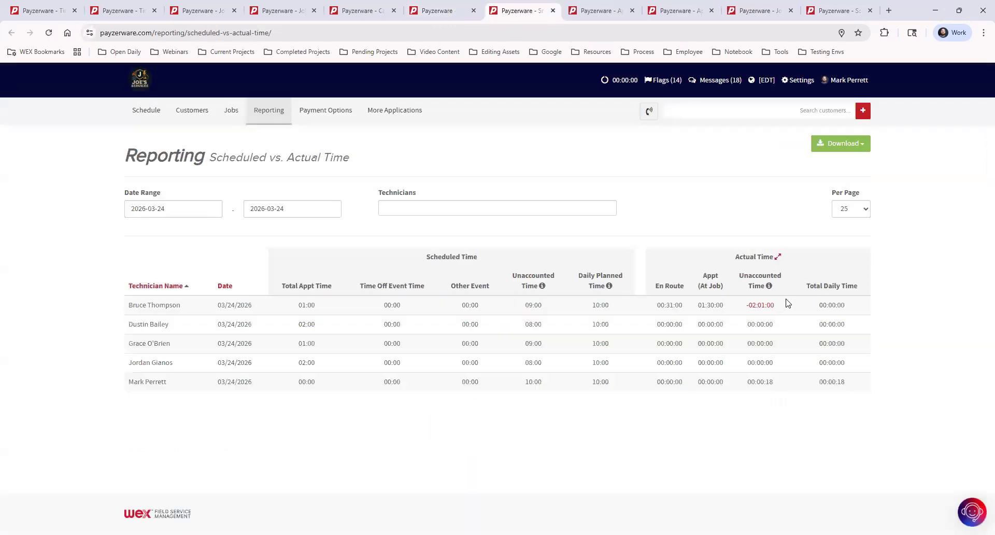
Step: Set the report's date range to 2026-03-16 through 2026-03-20
left_click(176, 208)
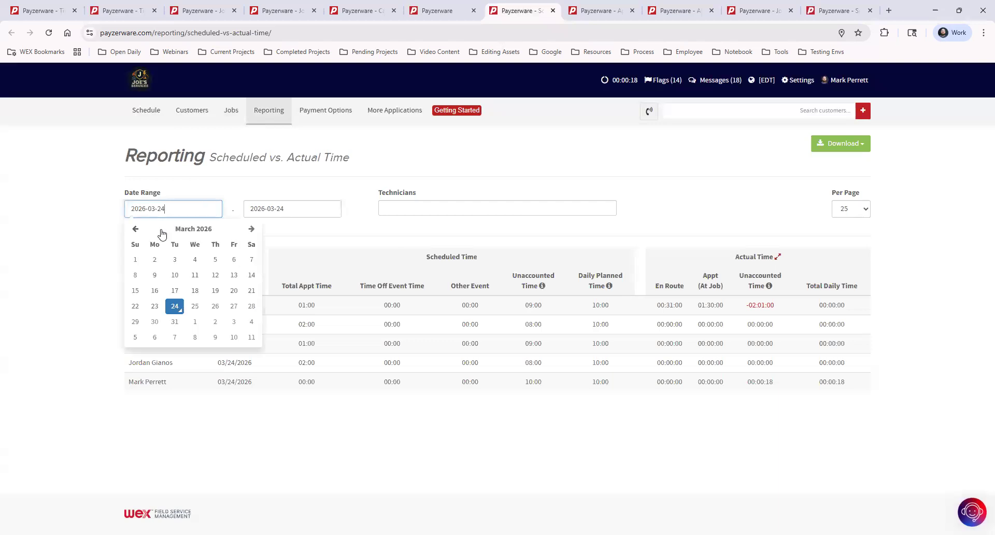
left_click(154, 291)
left_click(314, 210)
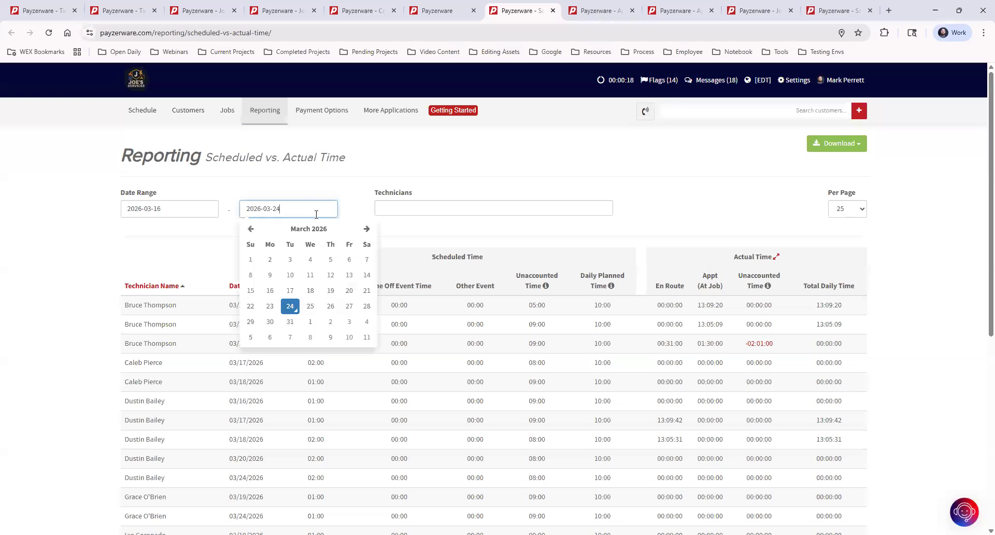
left_click(348, 290)
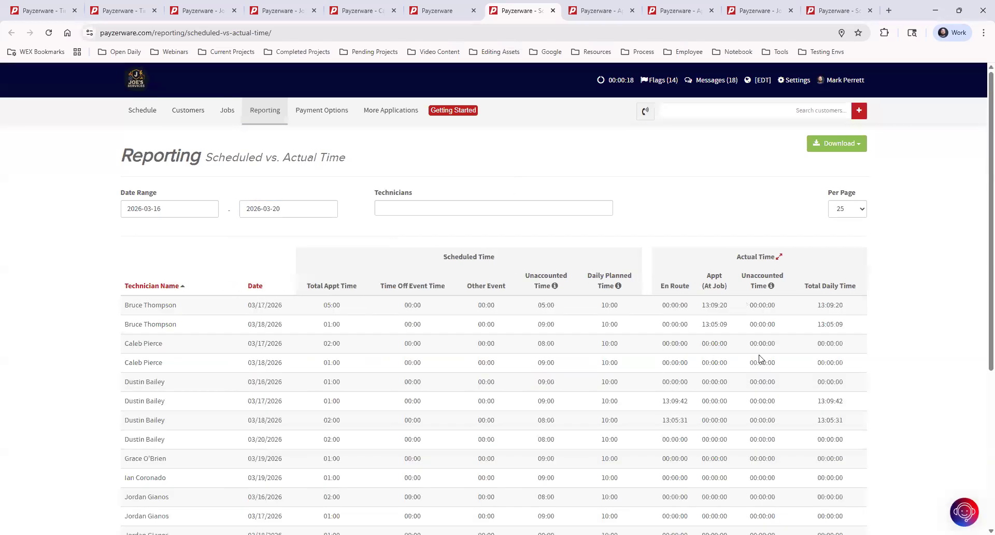
Step: Search the Technicians filter and select the single technician to report on
left_click(452, 206)
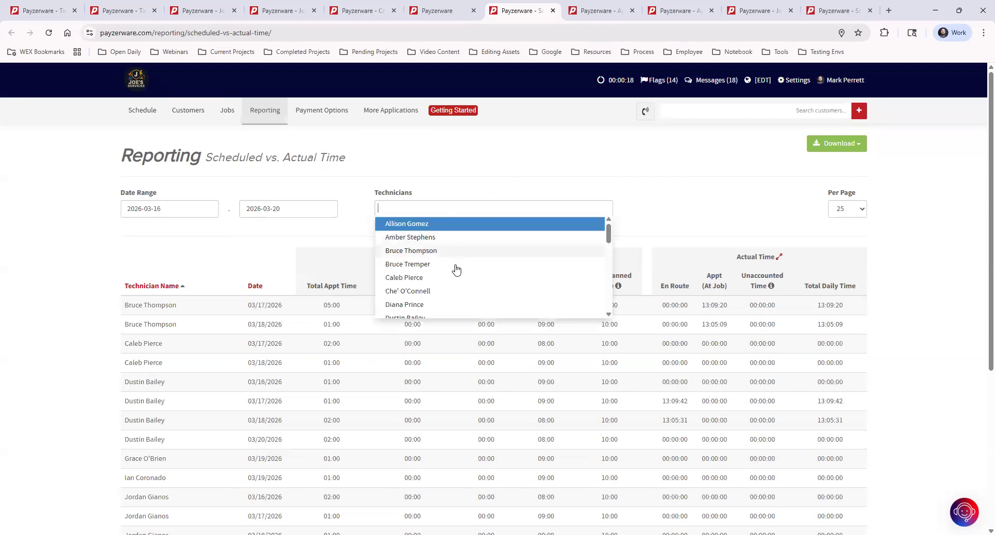
scroll(461, 284, "down", 2)
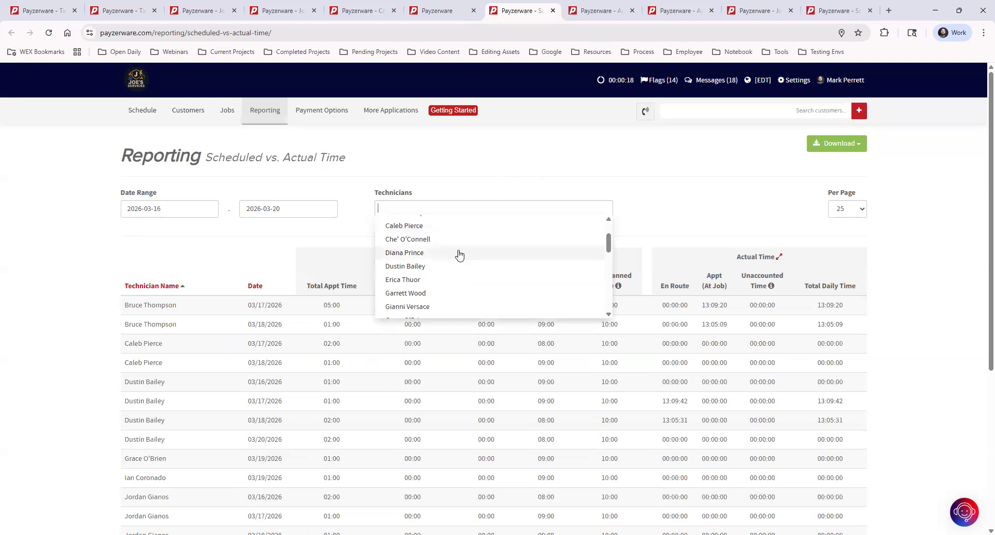
type("mark")
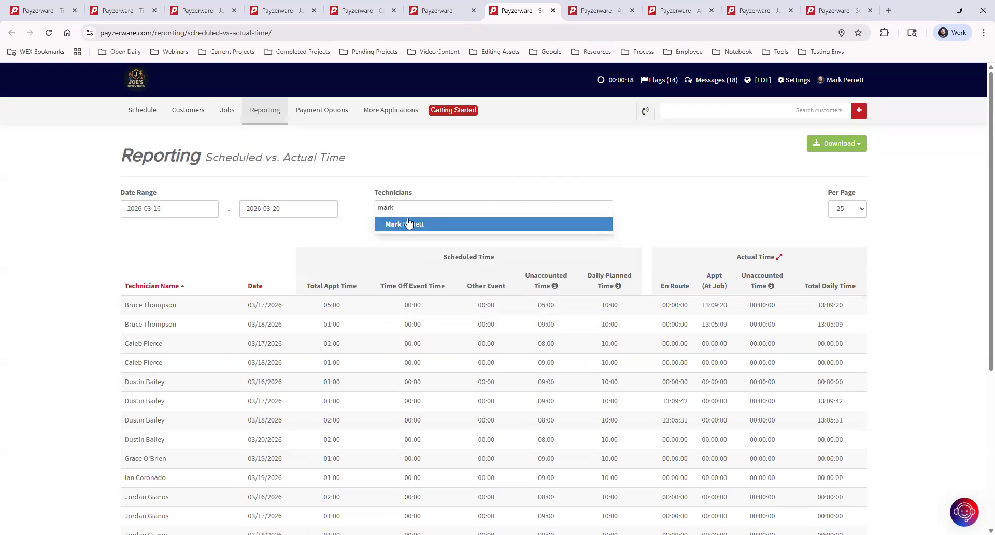
key("BackSpace")
key("BackSpace")
key("BackSpace")
key("BackSpace")
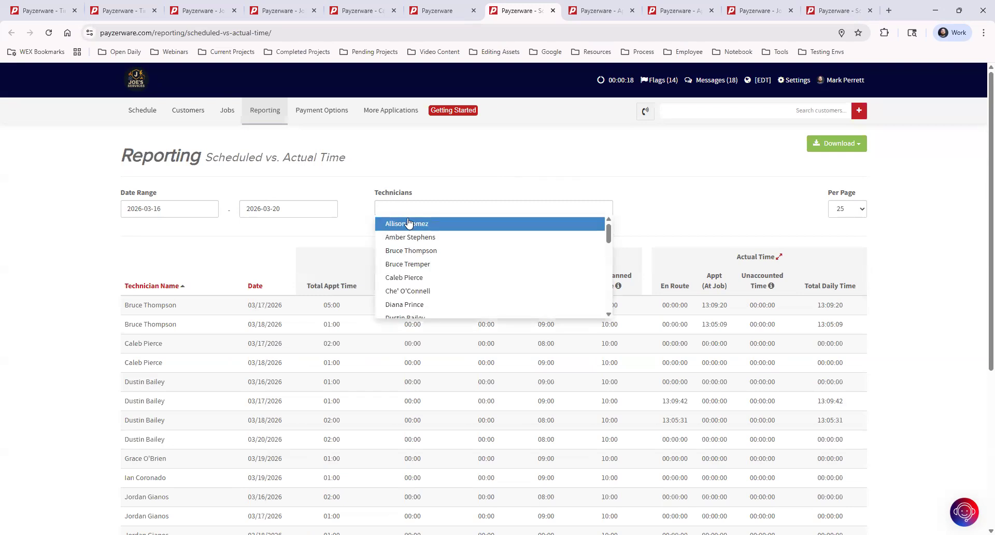
type("dusytin")
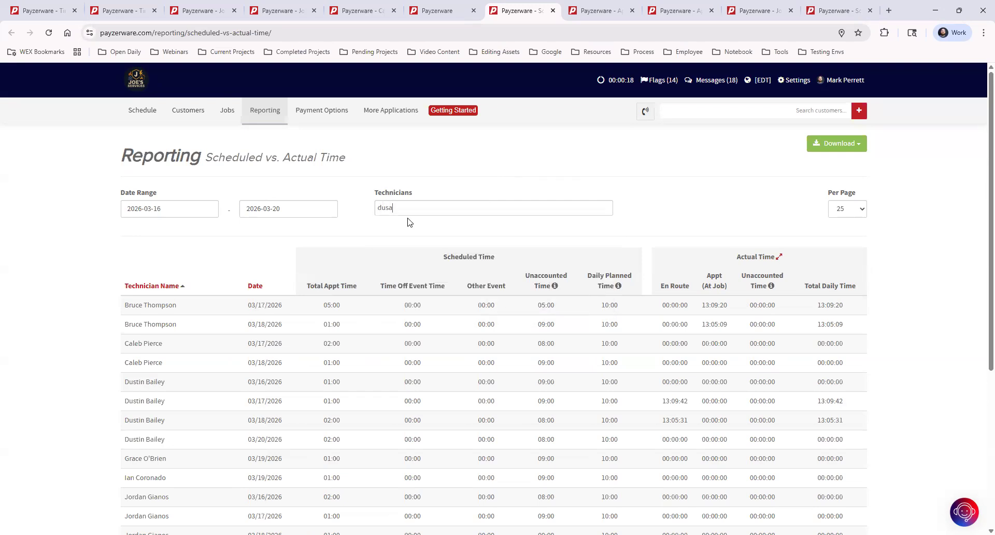
key("BackSpace")
key("BackSpace")
key("BackSpace")
key("BackSpace")
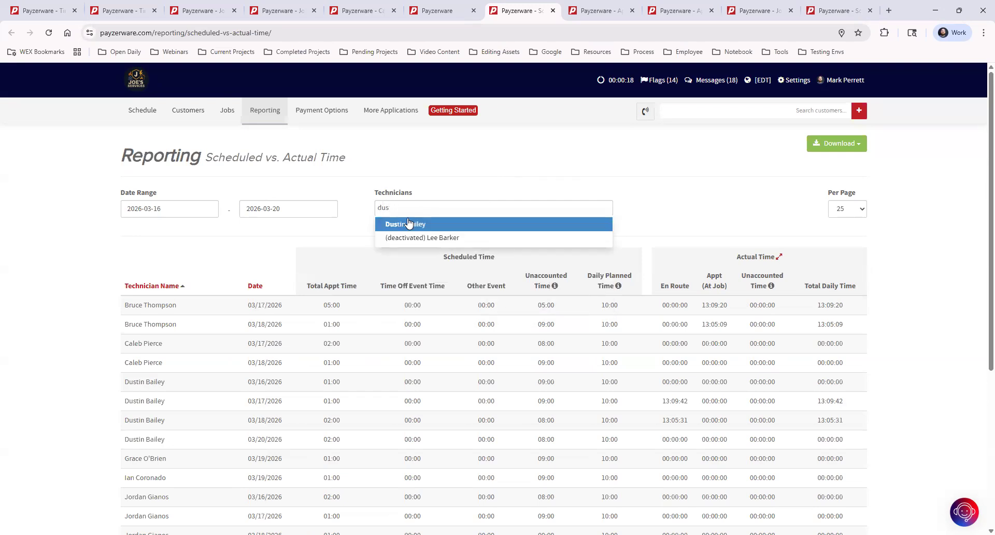
left_click(409, 223)
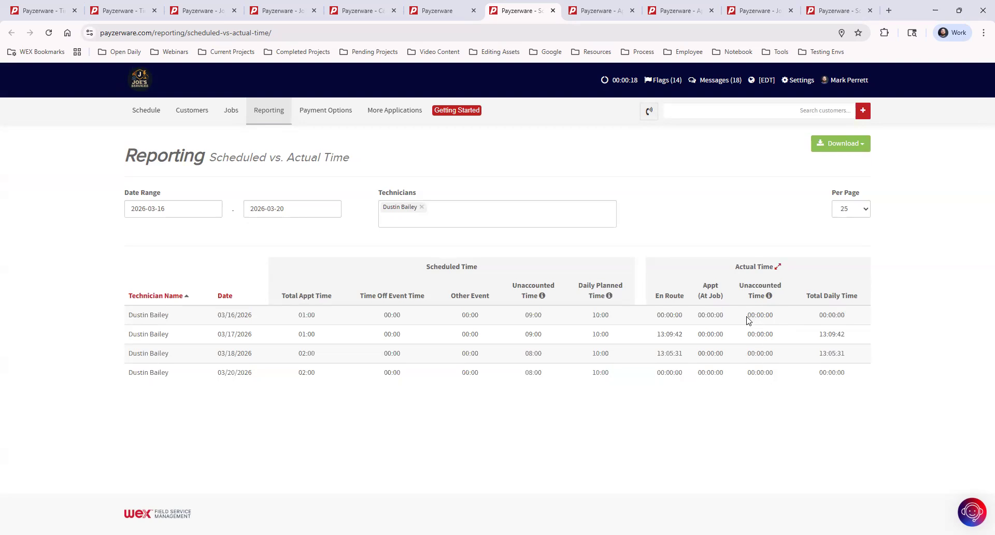
left_click_drag(747, 315, 772, 338)
left_click(774, 338)
left_click(797, 82)
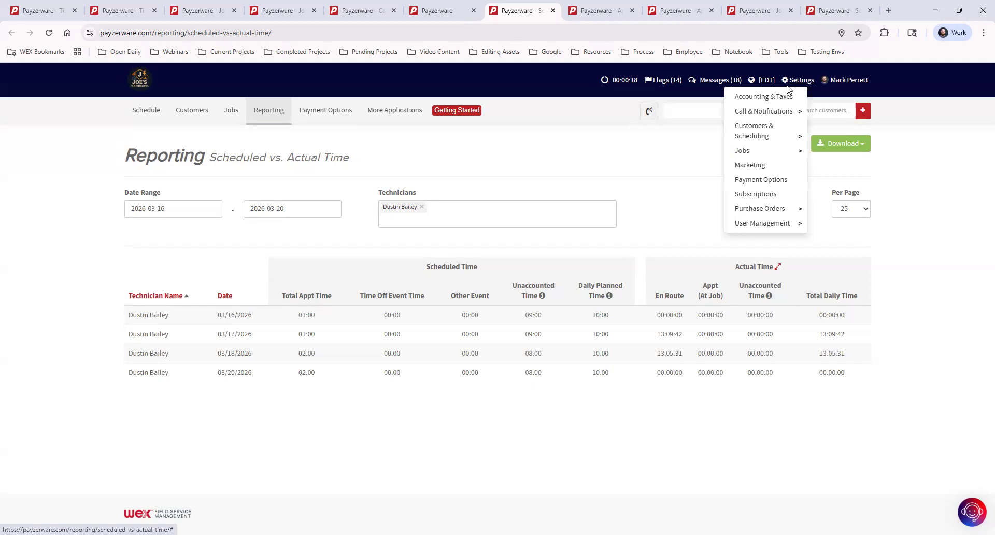
Step: Go to Settings > Jobs > Job Preferences
mouse_move(775, 152)
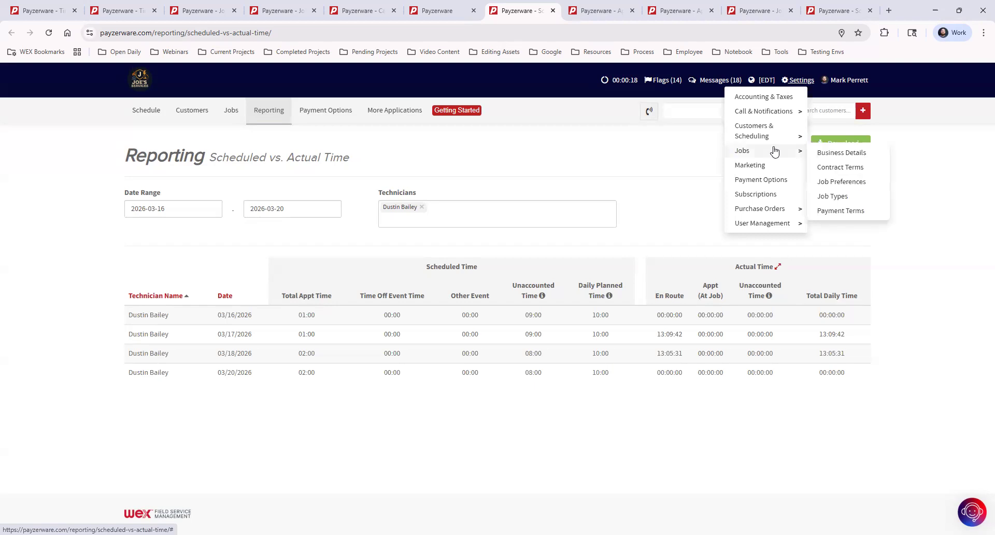
left_click(844, 182)
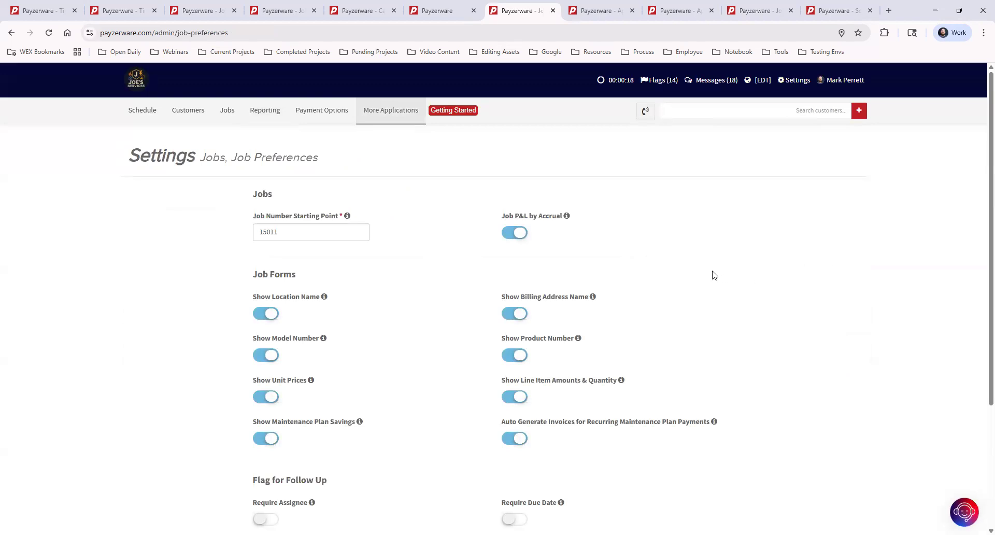
scroll(726, 275, "down", 4)
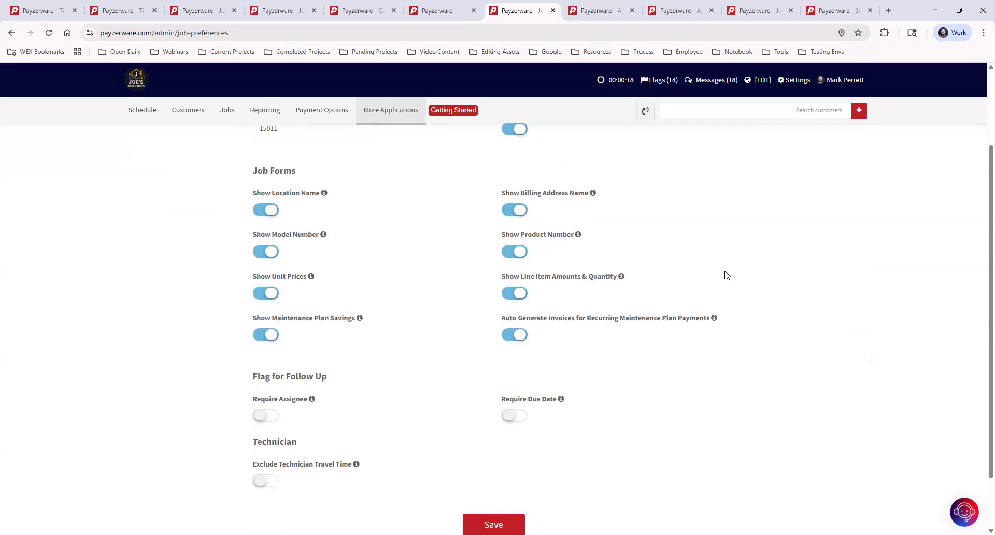
scroll(726, 275, "up", 3)
scroll(726, 275, "down", 1)
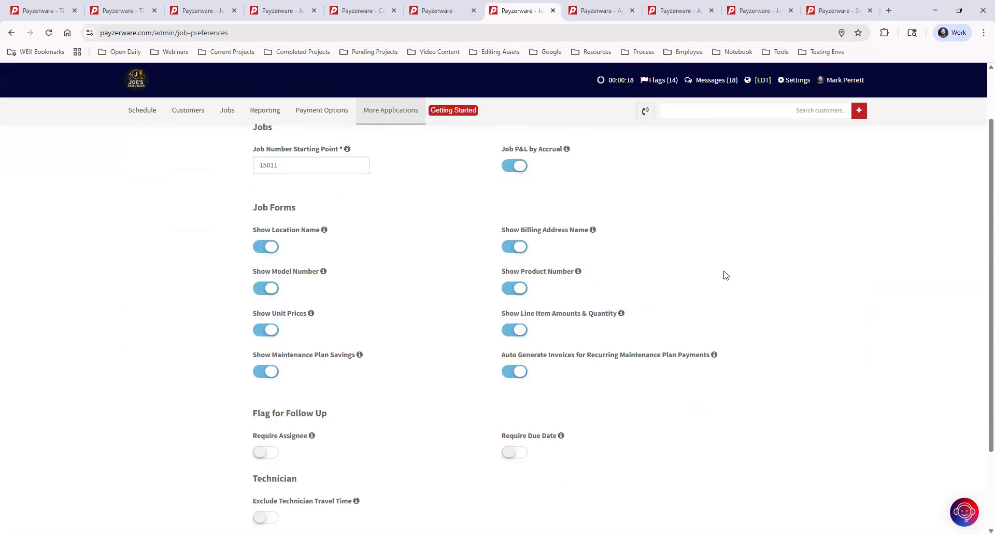
scroll(726, 275, "down", 1)
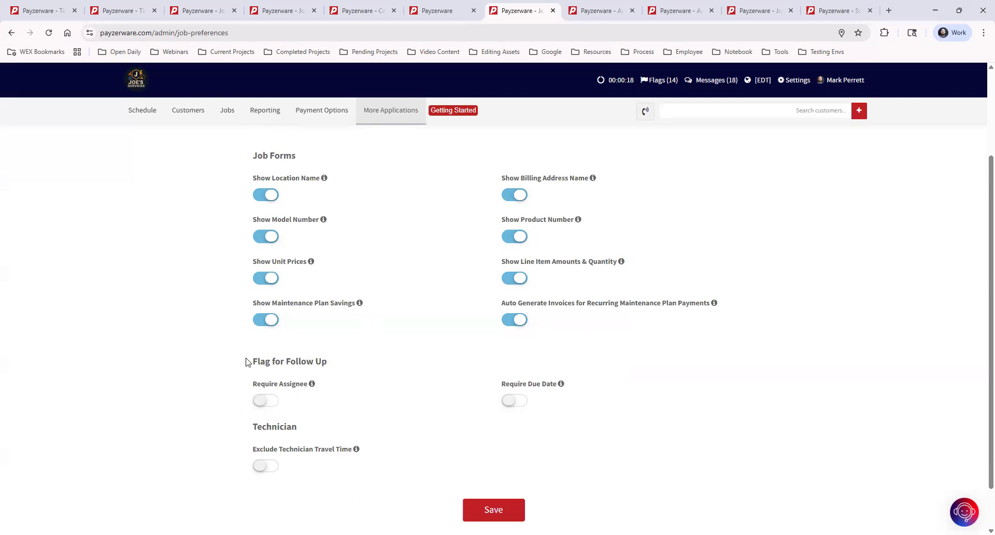
left_click(264, 401)
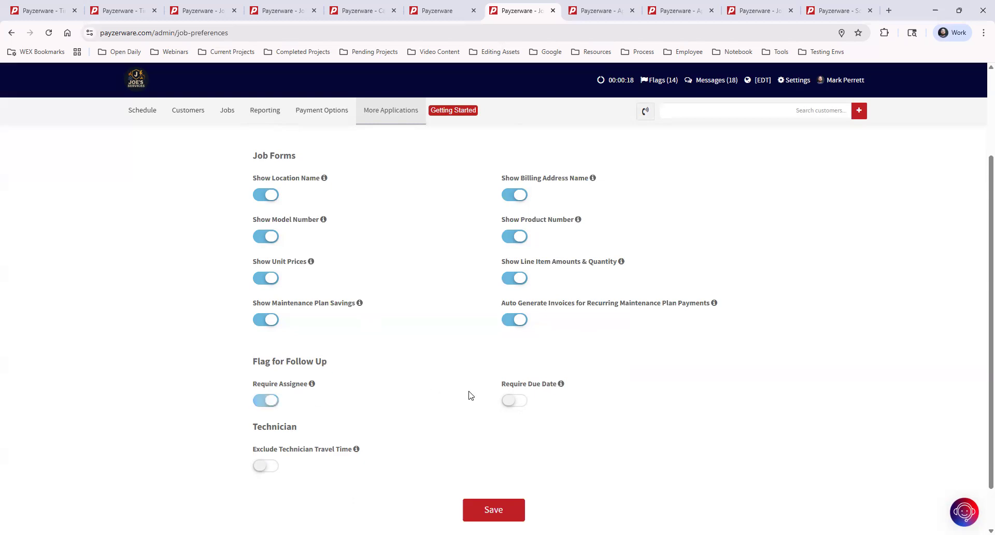
left_click(513, 402)
left_click(266, 402)
left_click(513, 402)
left_click(261, 466)
left_click(272, 469)
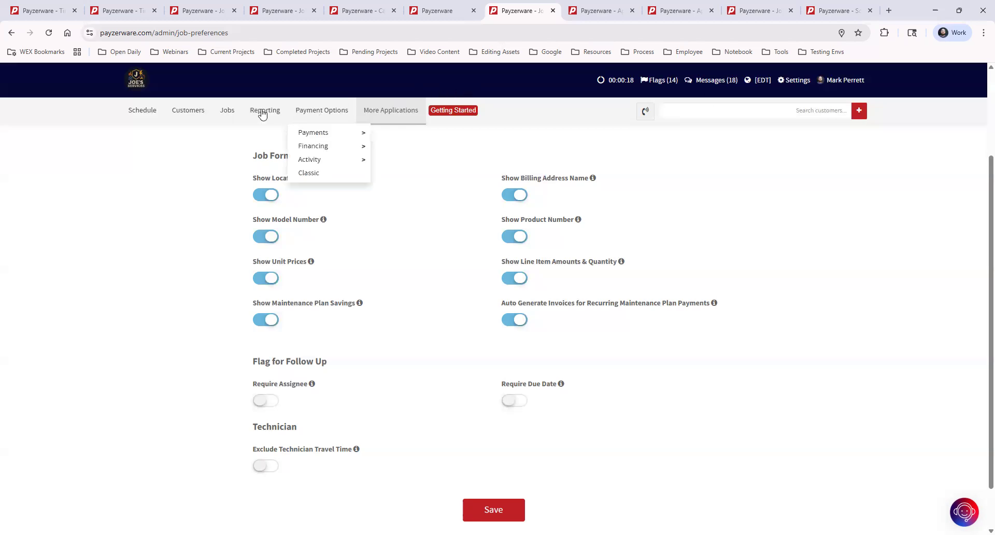
Step: Close three extra report tabs and show the original Accounting, Customers, Jobs and Users report list
left_click(293, 109)
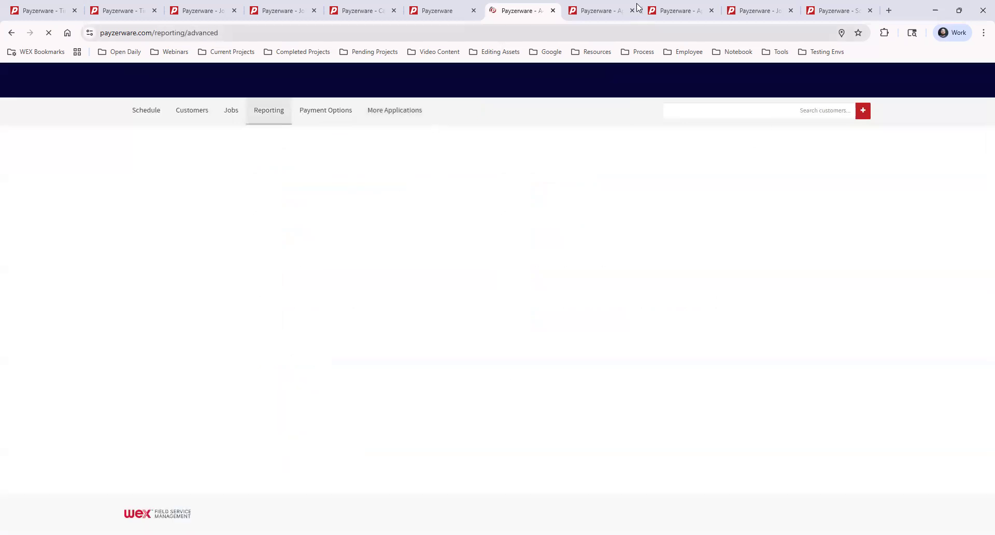
left_click(634, 11)
left_click(633, 11)
left_click(634, 11)
left_click(633, 11)
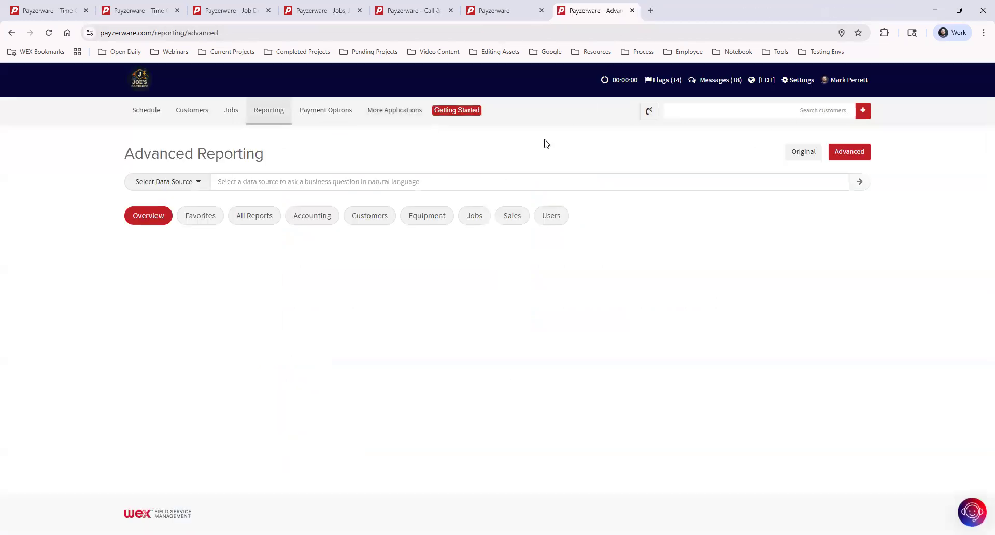
left_click(798, 152)
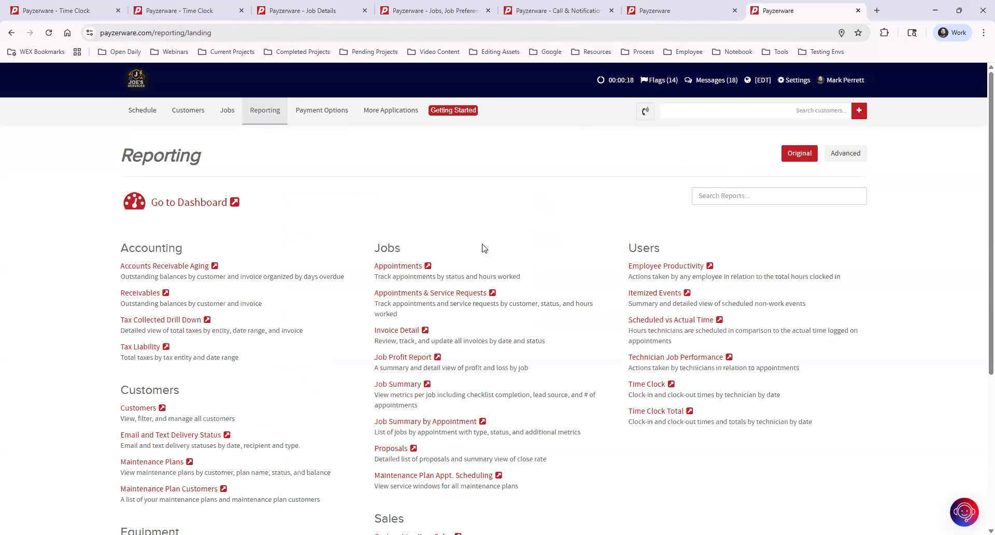
Step: Open four scheduling reports in background tabs, then view the March 2026 Appointments report
middle_click(400, 266)
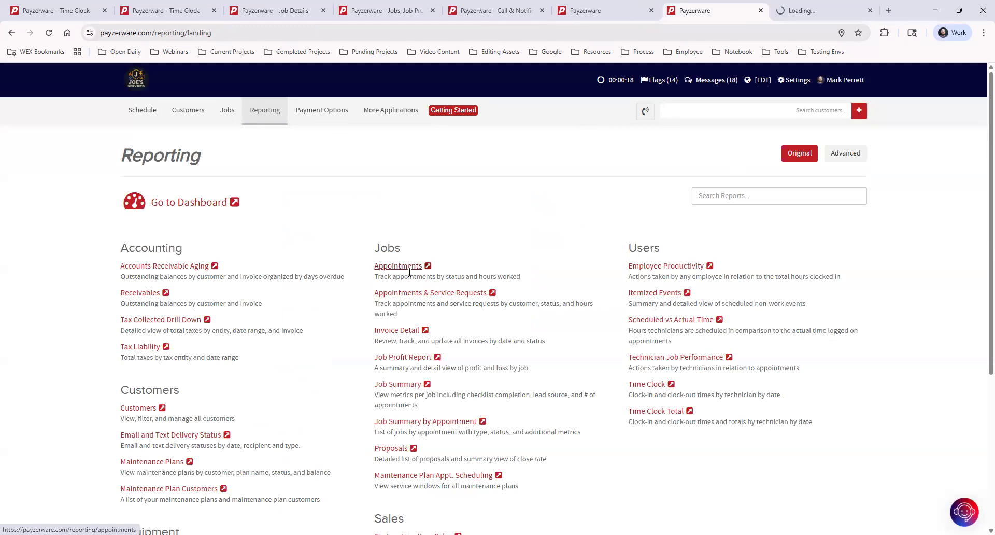
middle_click(447, 293)
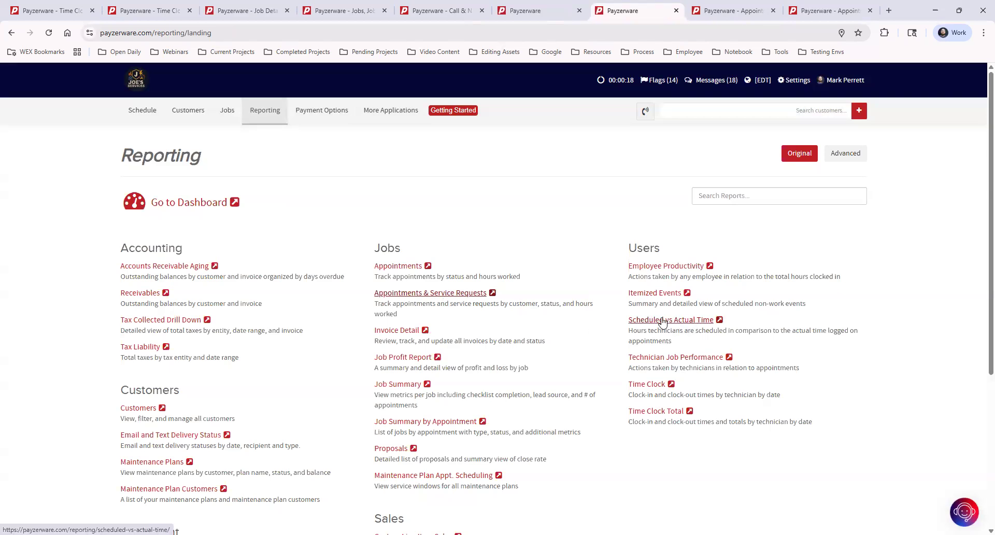
left_click(684, 320, "ctrl")
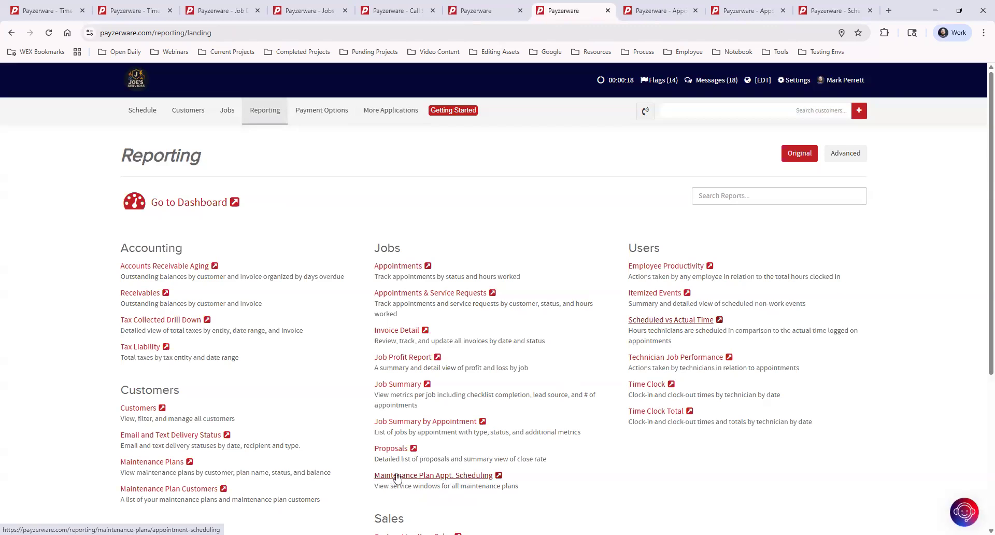
middle_click(467, 478)
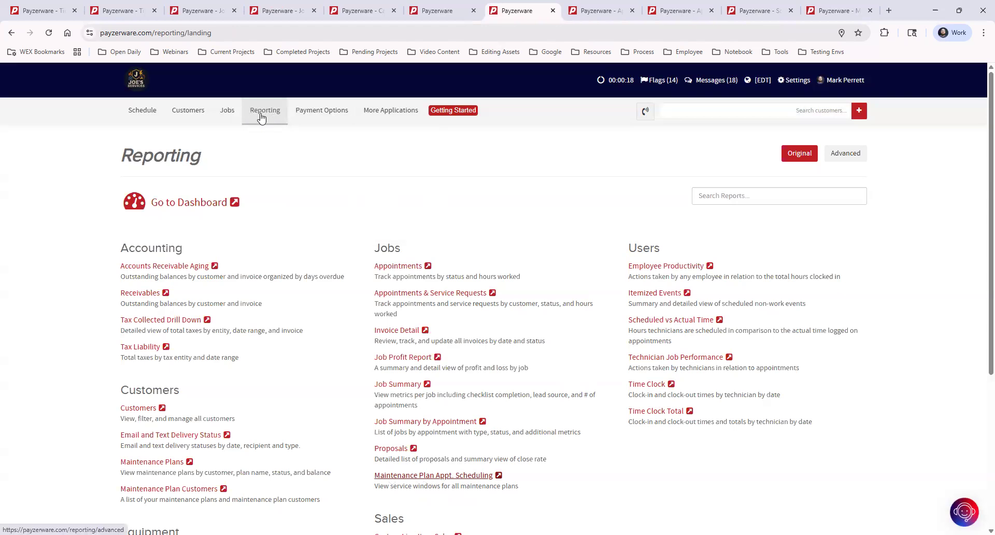
left_click(604, 11)
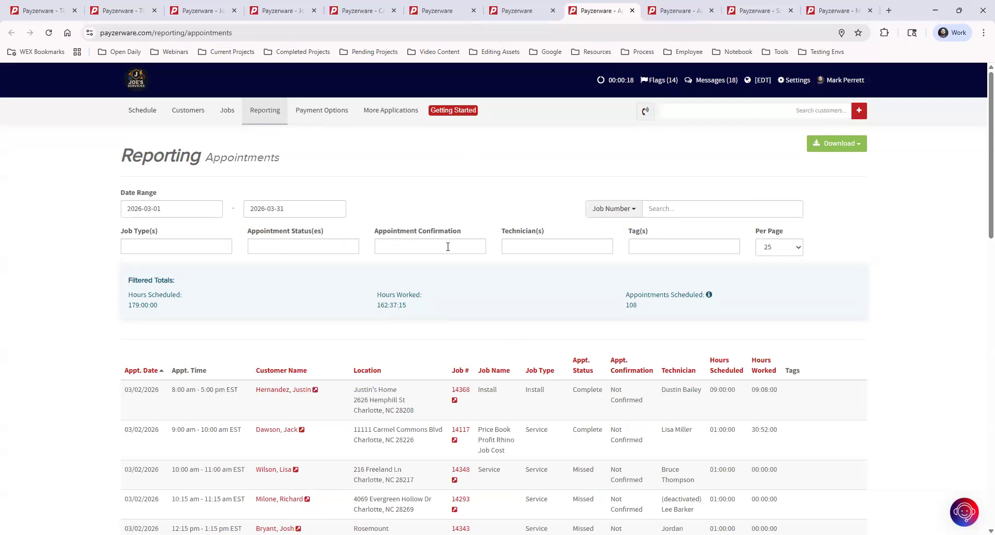
Step: Check the Technician(s) filter options and the table, then view Appointments & Service Requests
left_click(554, 246)
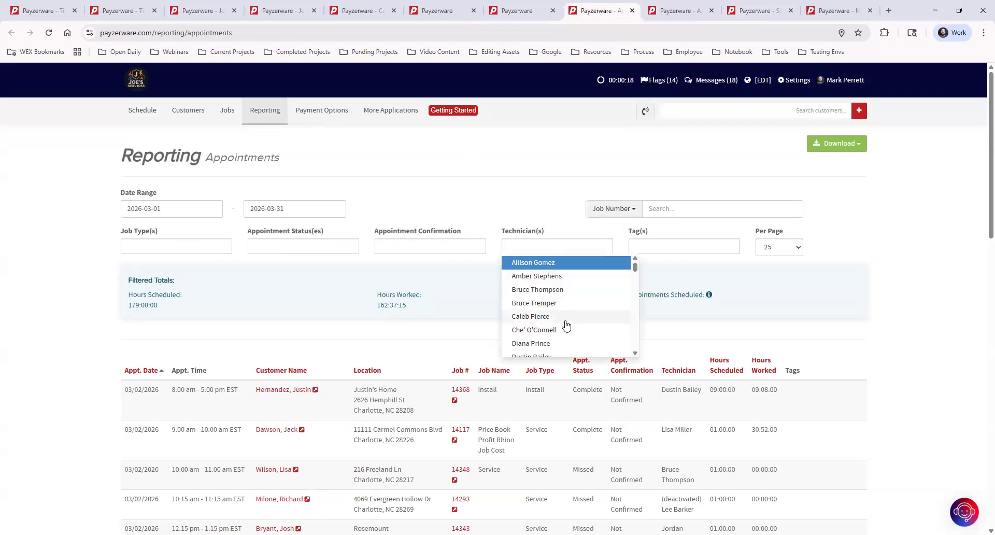
left_click(848, 345)
scroll(829, 362, "down", 1)
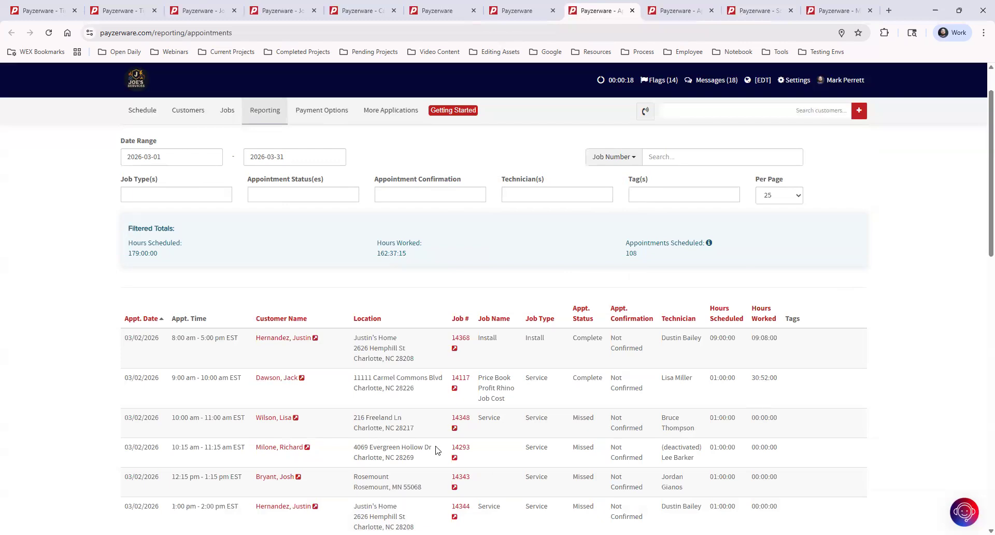
scroll(439, 450, "down", 1)
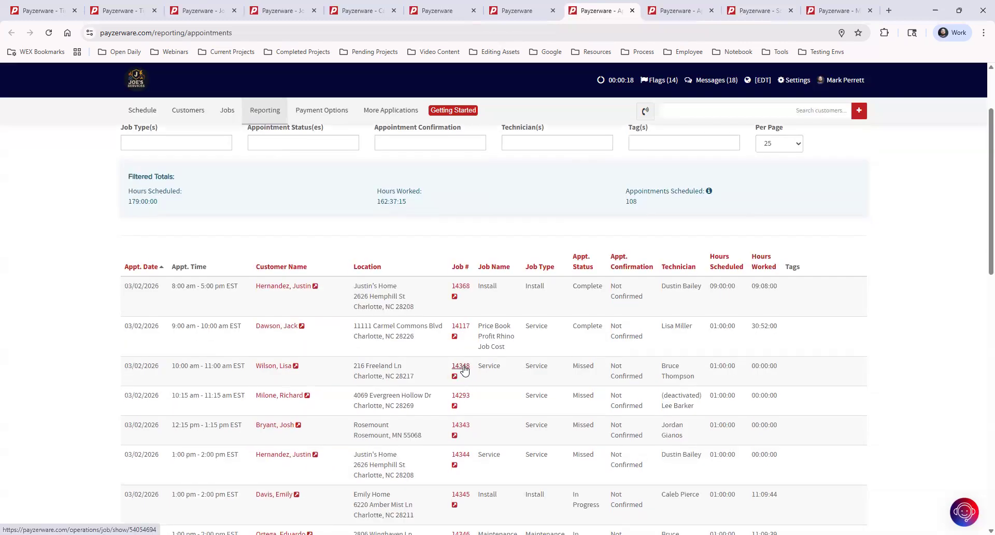
scroll(464, 369, "up", 2)
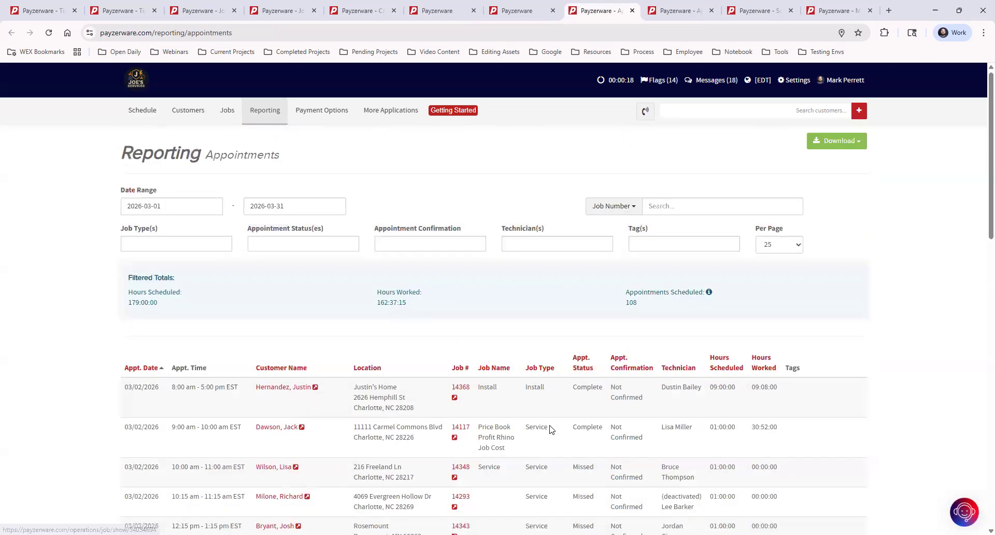
left_click(677, 11)
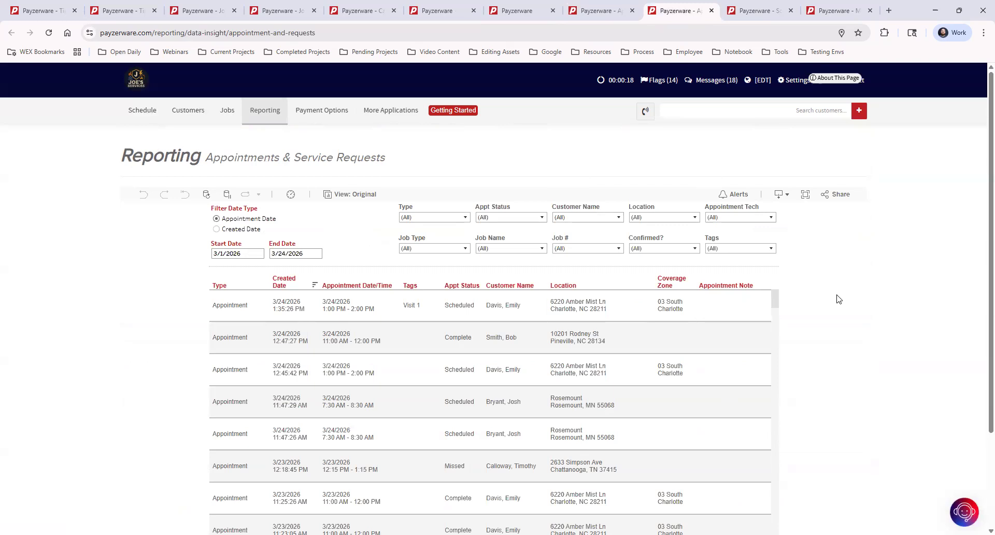
Step: Check the Job Type filter and download formats, then view Scheduled vs. Actual Time
left_click(439, 249)
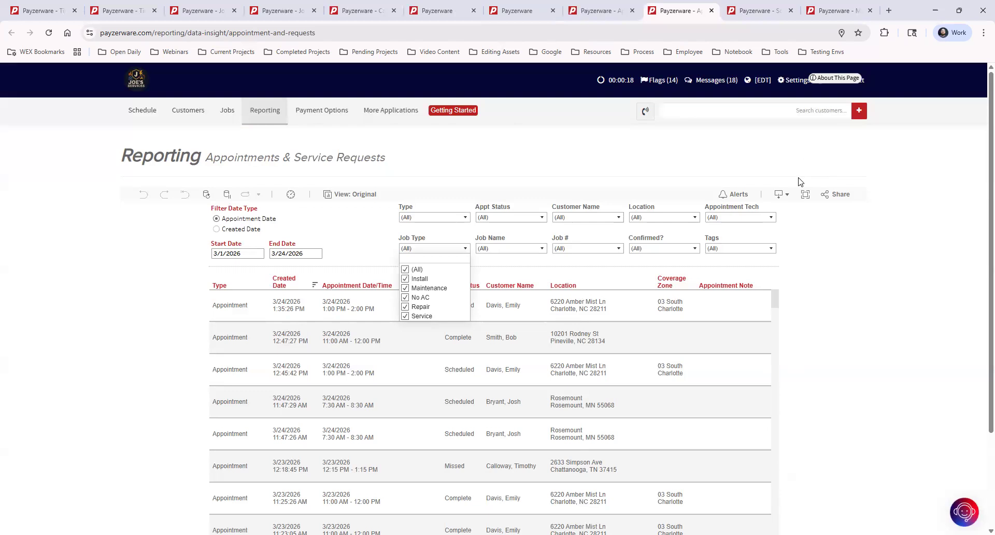
left_click(601, 335)
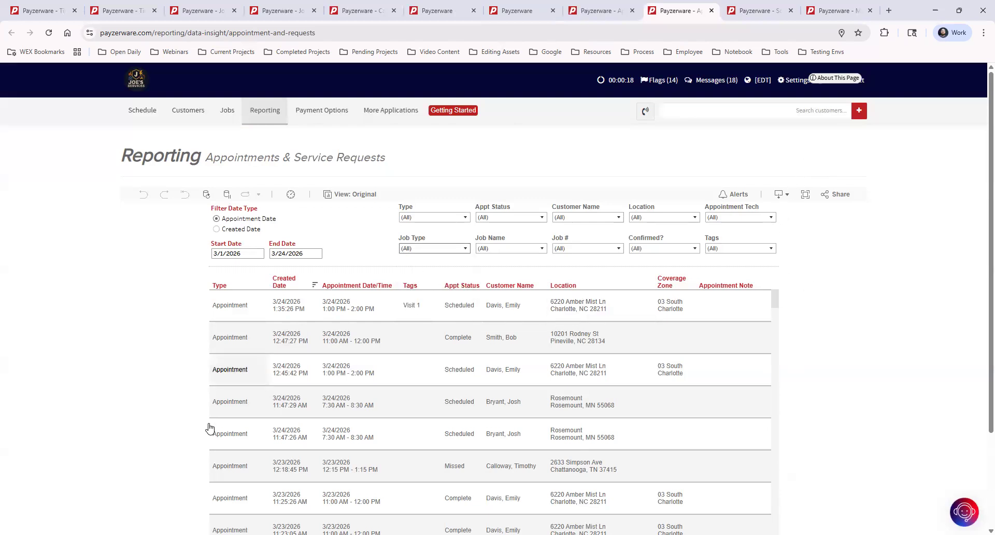
left_click(784, 197)
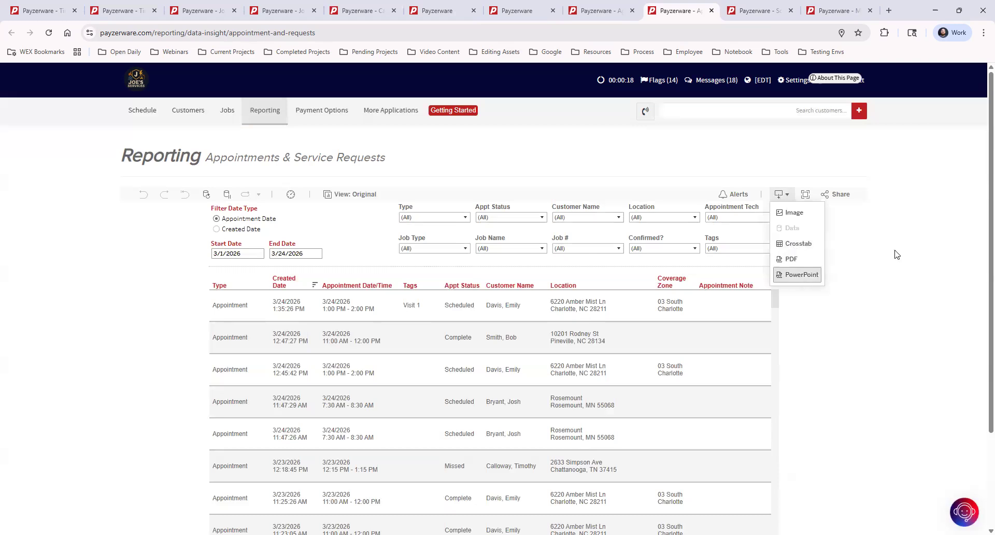
left_click(757, 10)
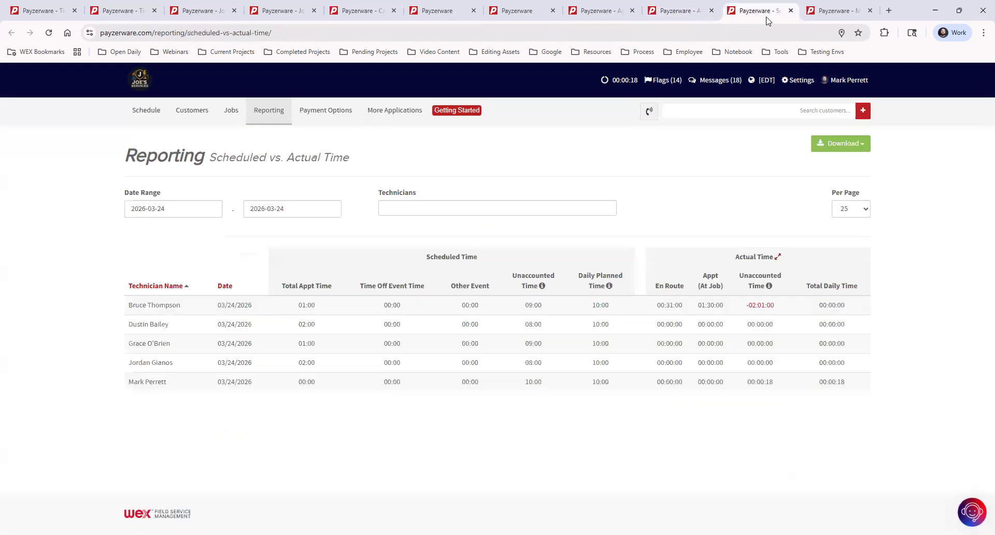
Step: Show the Maint. Plan Appt. Scheduling report tab
left_click(841, 12)
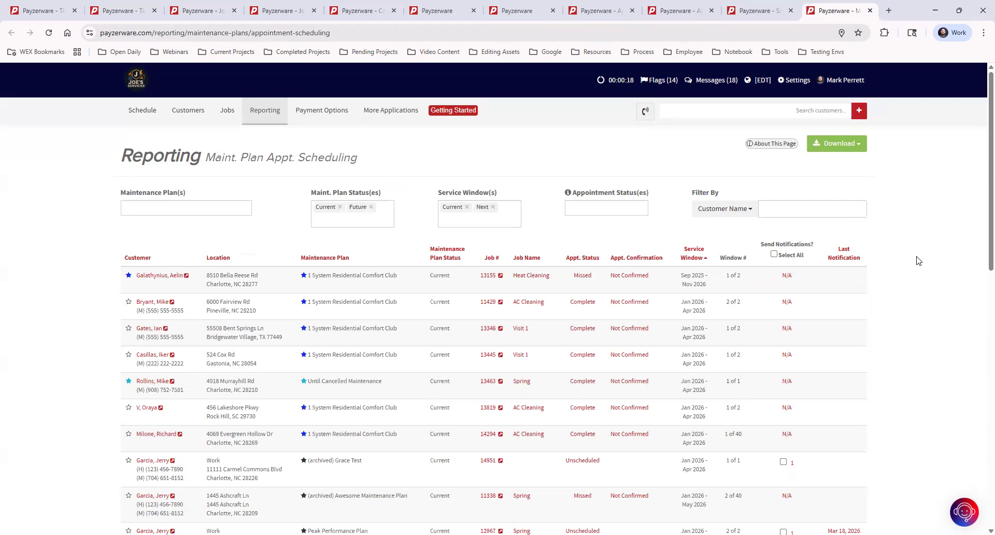
Step: Remove the Future and Next filters and limit appointment status to Unscheduled
left_click(371, 208)
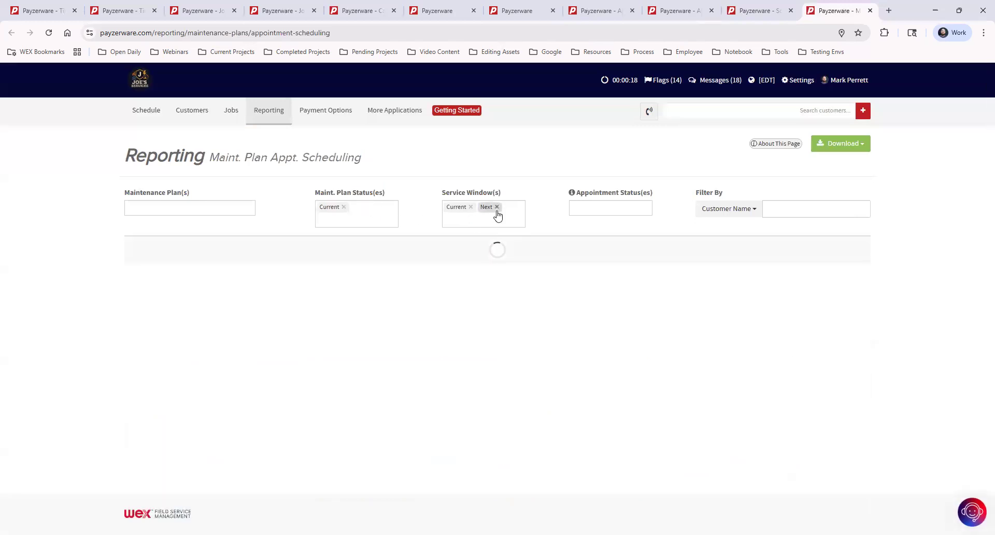
left_click(493, 208)
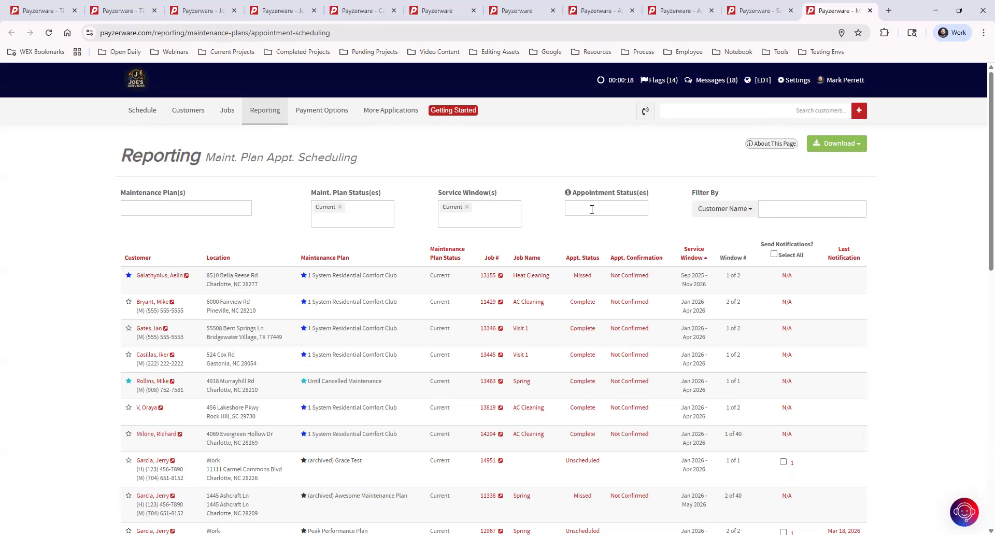
left_click(592, 210)
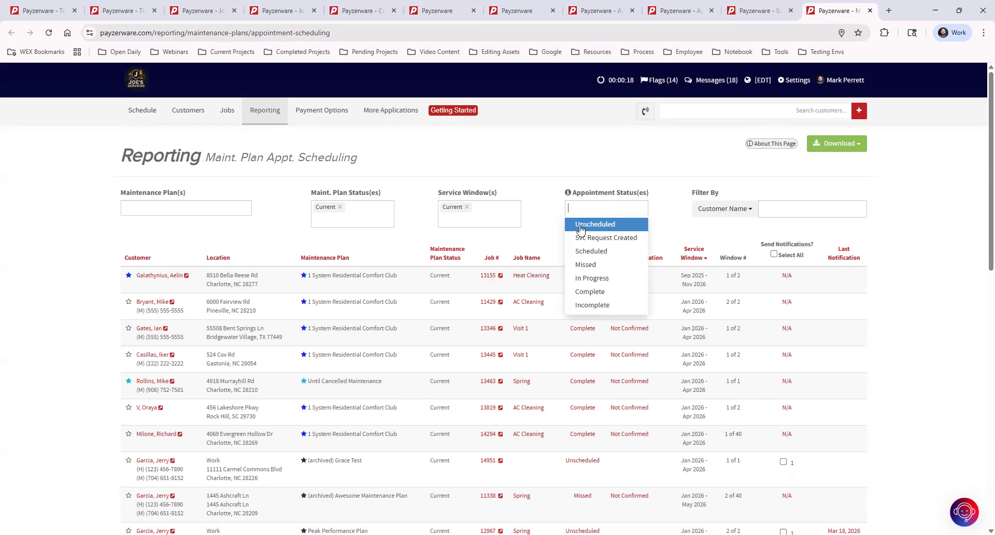
left_click(581, 227)
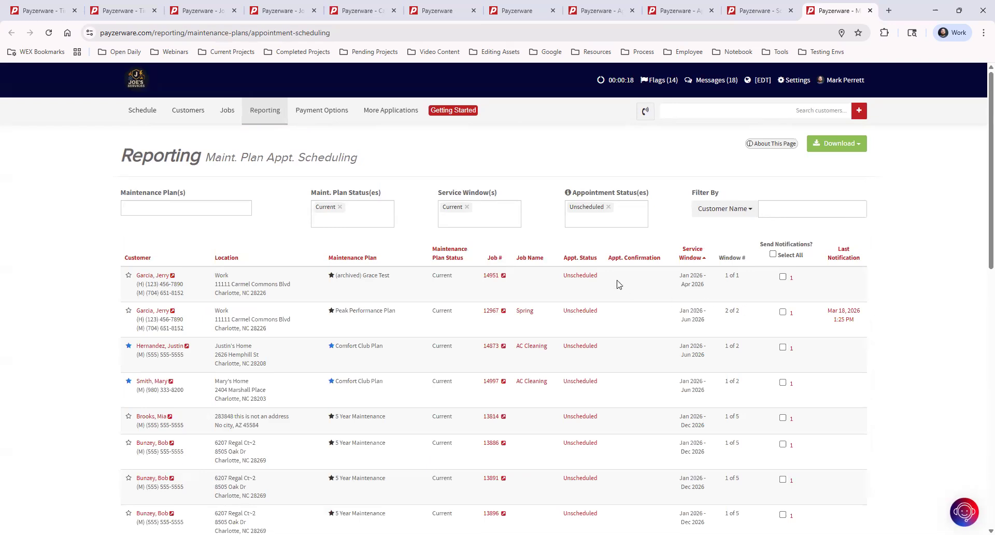
left_click(572, 280)
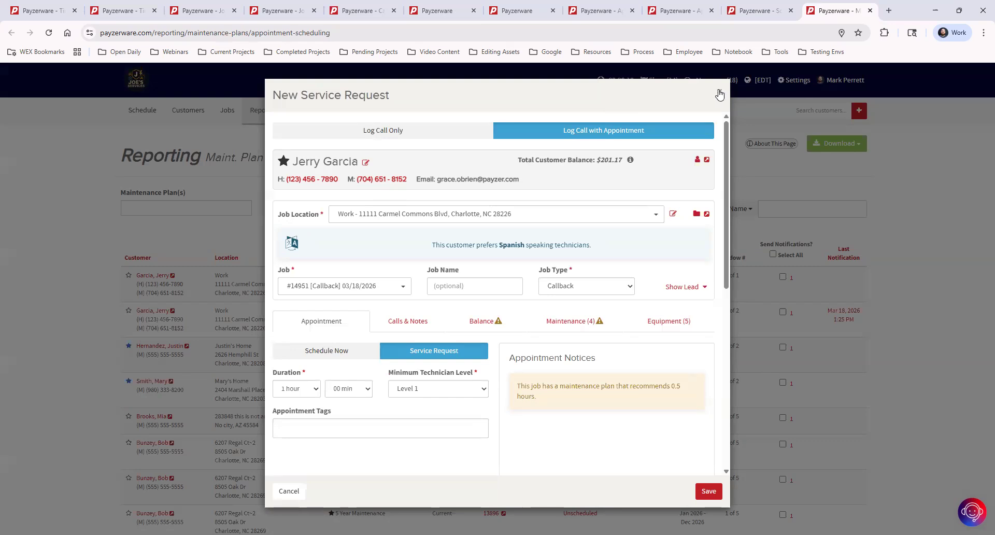
left_click(719, 92)
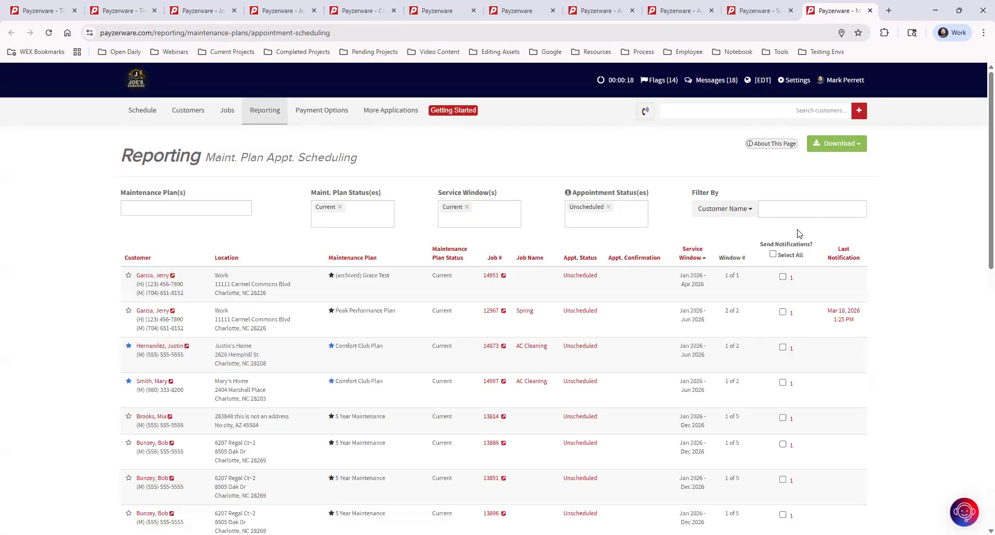
Step: Select all 21 visits and review their scheduling requests, then filter by a customer's name
left_click(773, 255)
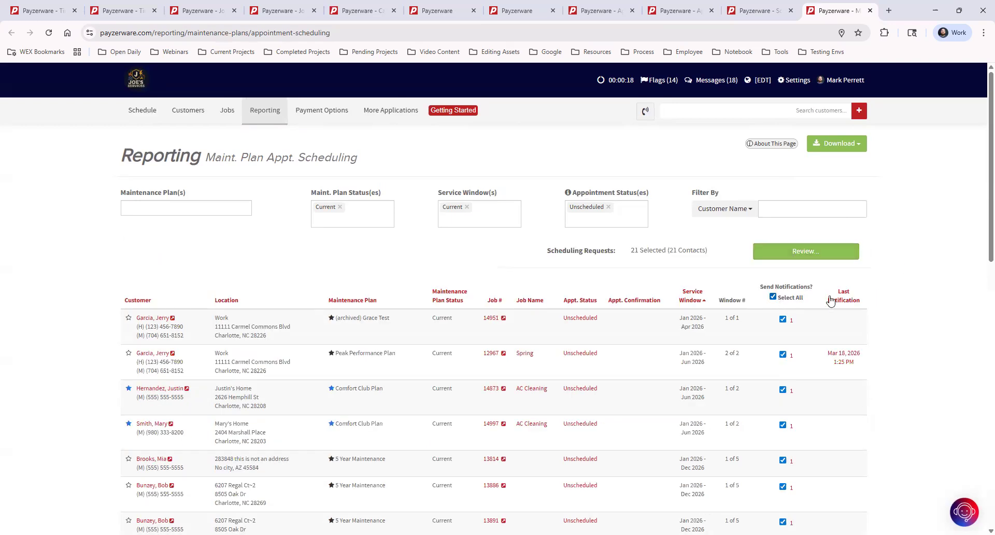
left_click(806, 250)
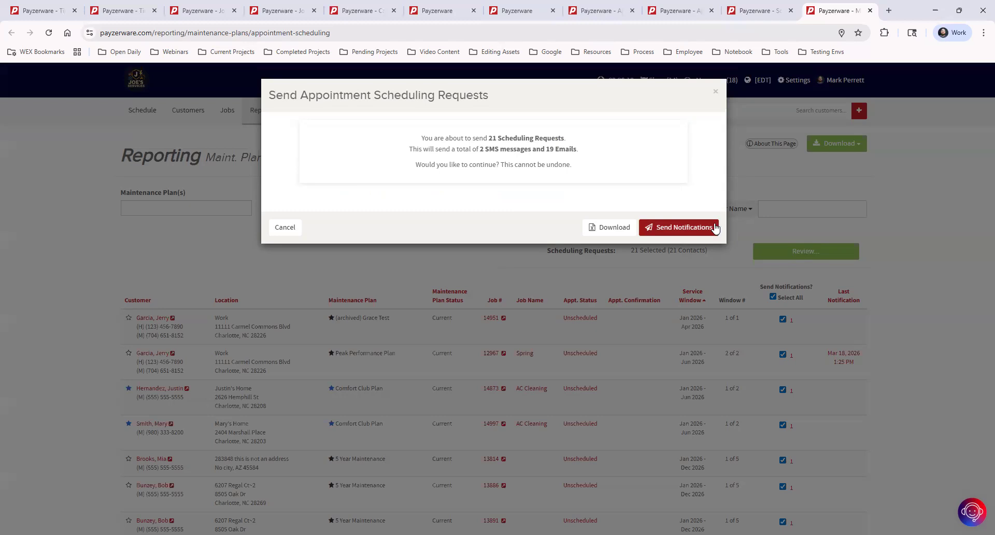
left_click(717, 95)
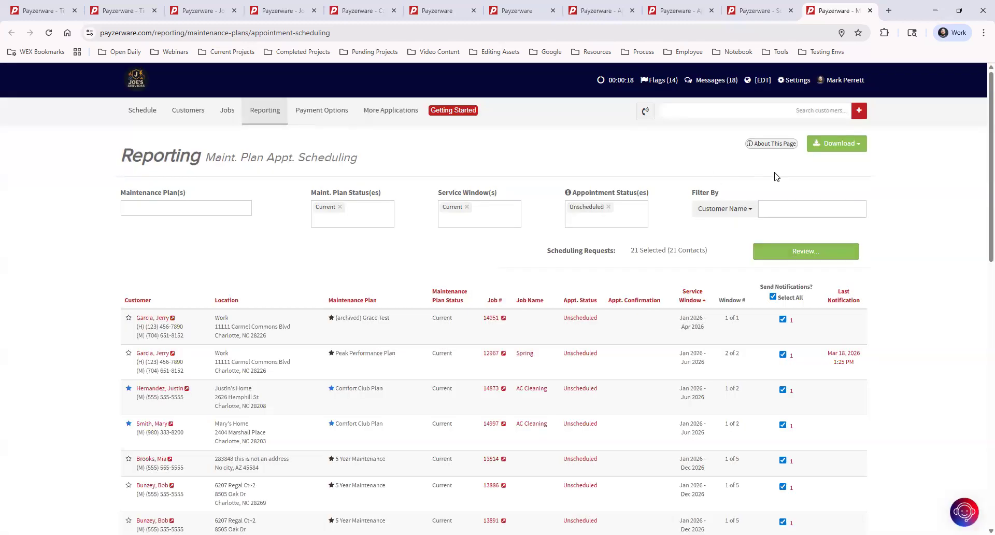
left_click(788, 203)
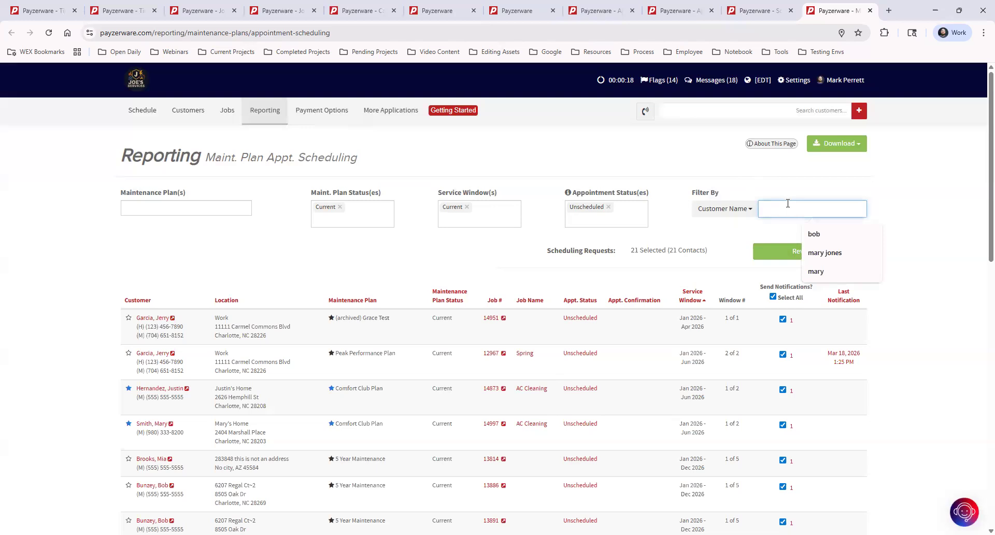
type("jerry")
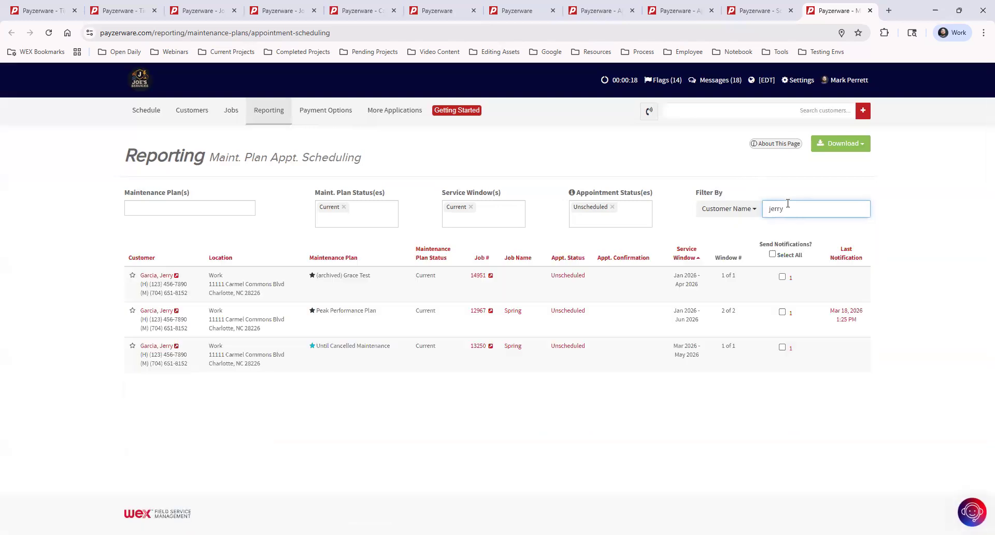